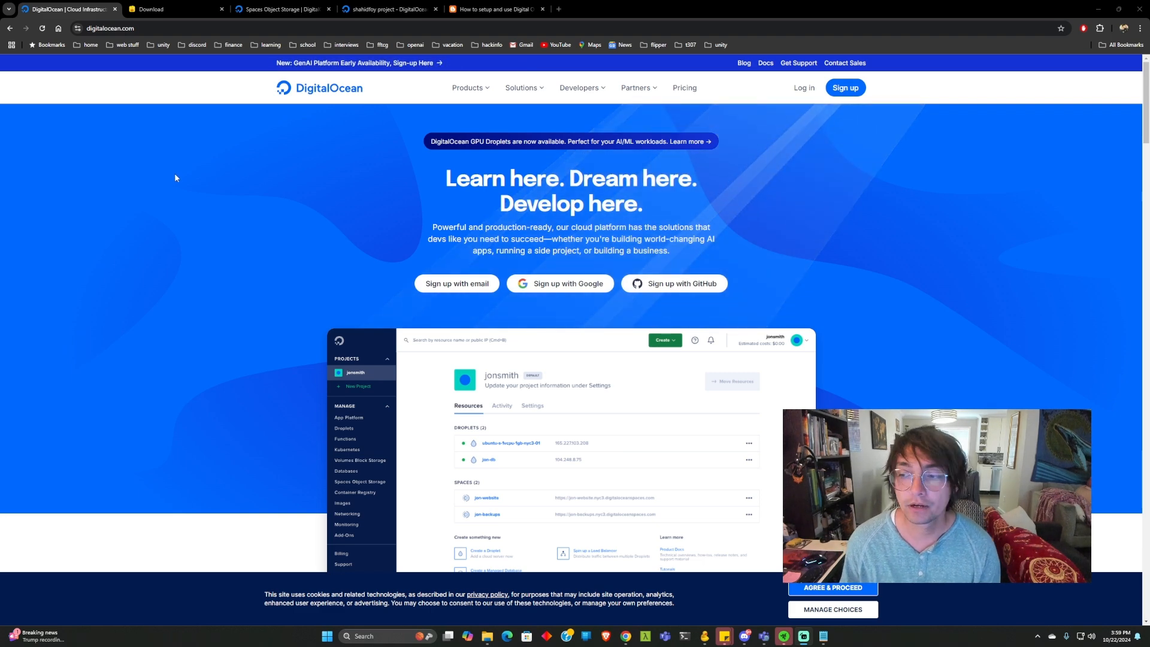
- Look over the Cyberduck download page, the Spaces Object Storage documentation and the DigitalOcean home page
left_click(154, 15)
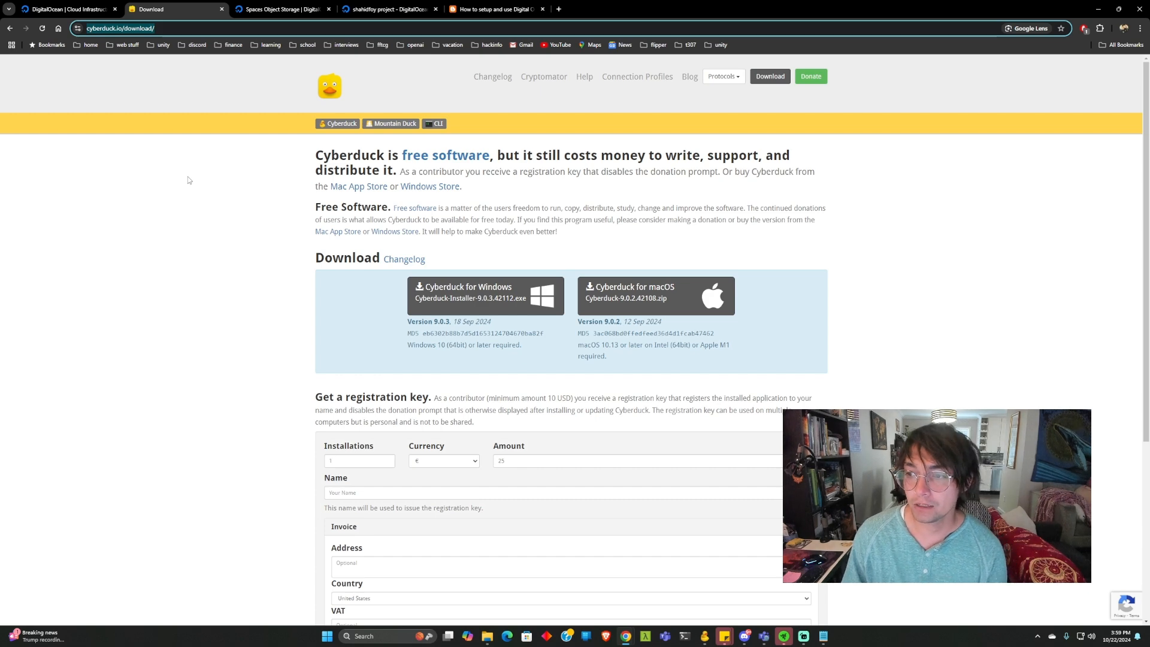
left_click(268, 13)
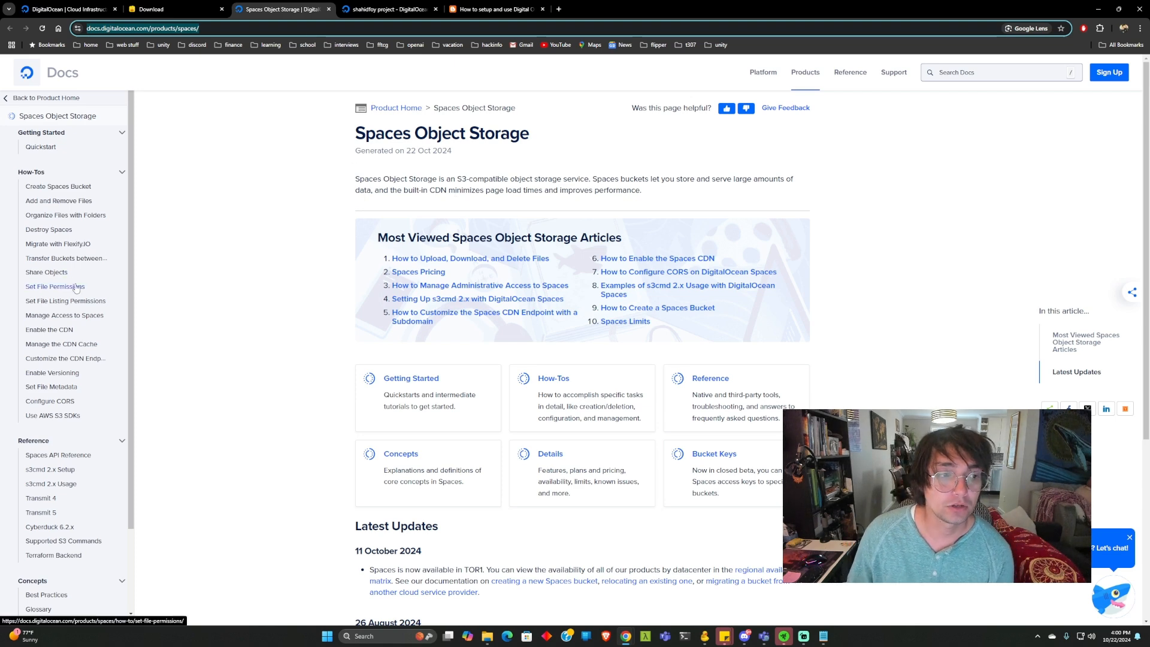
scroll(77, 299, "down", 2)
scroll(77, 299, "up", 2)
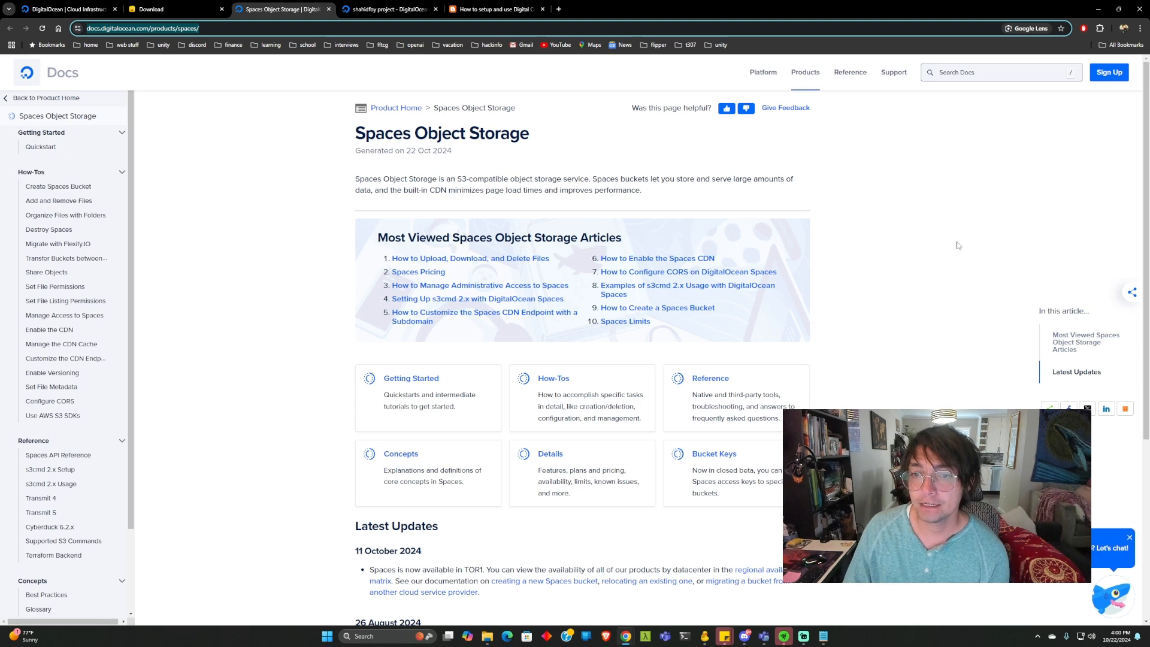
scroll(922, 264, "down", 2)
scroll(827, 293, "up", 1)
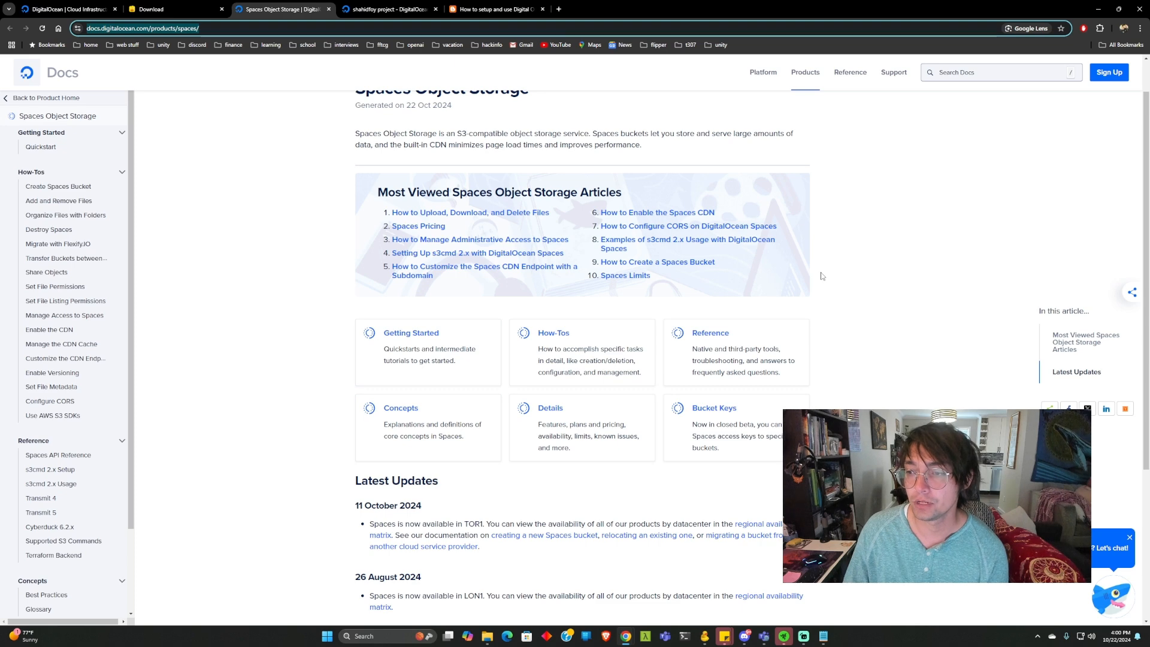
left_click(821, 276)
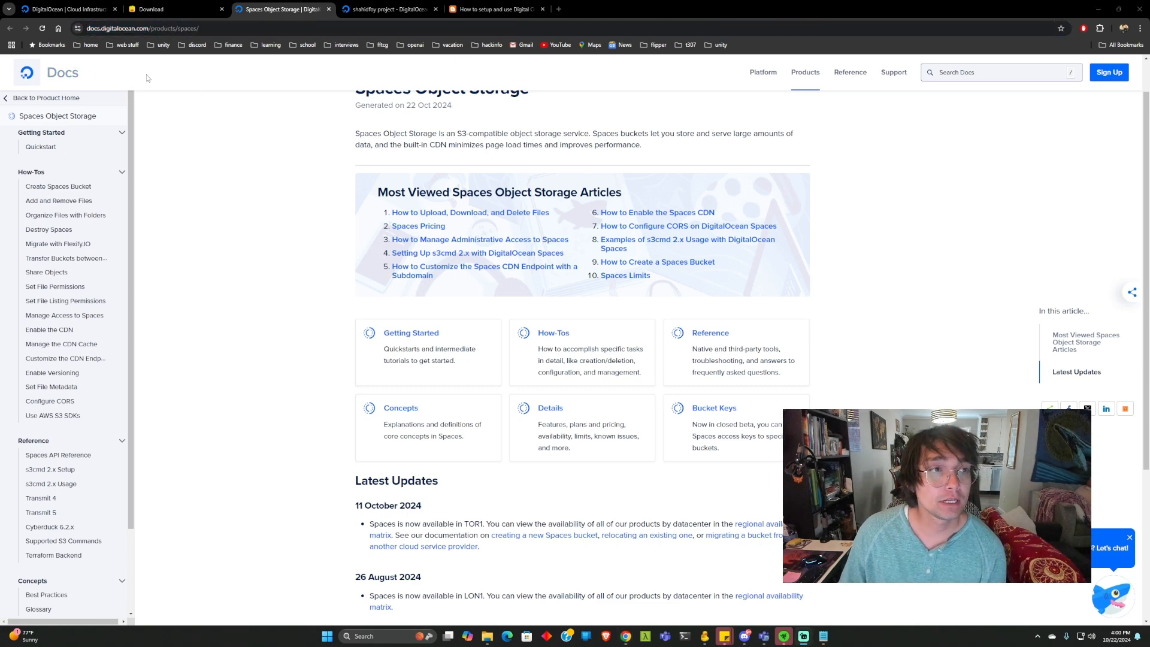
left_click(72, 9)
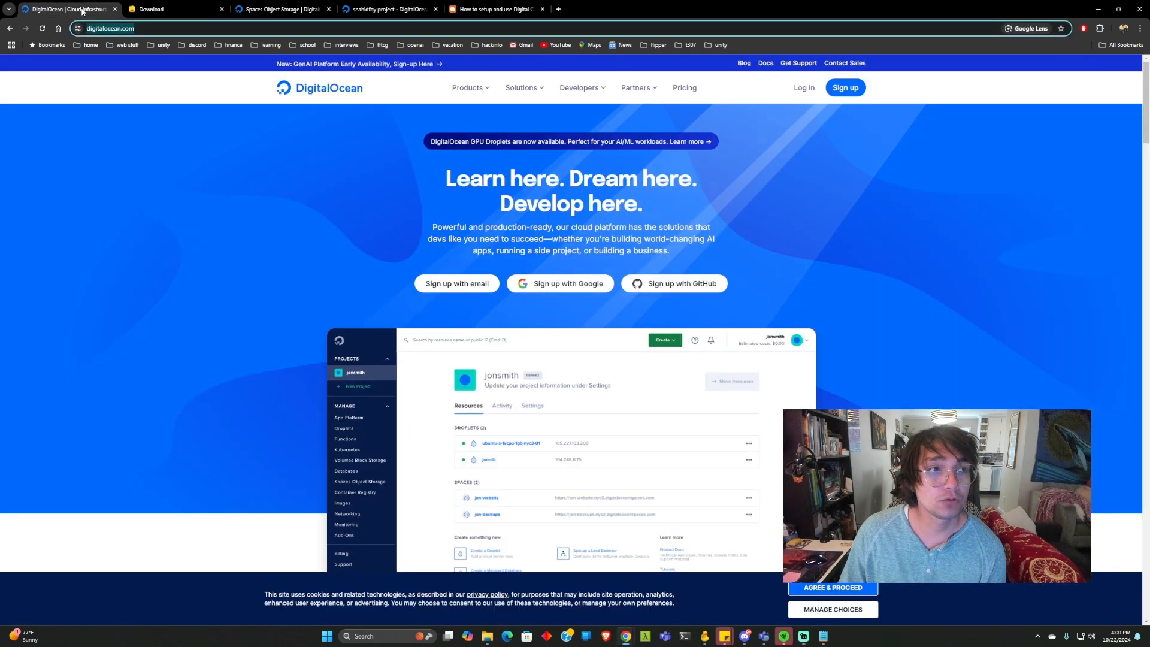
left_click(883, 132)
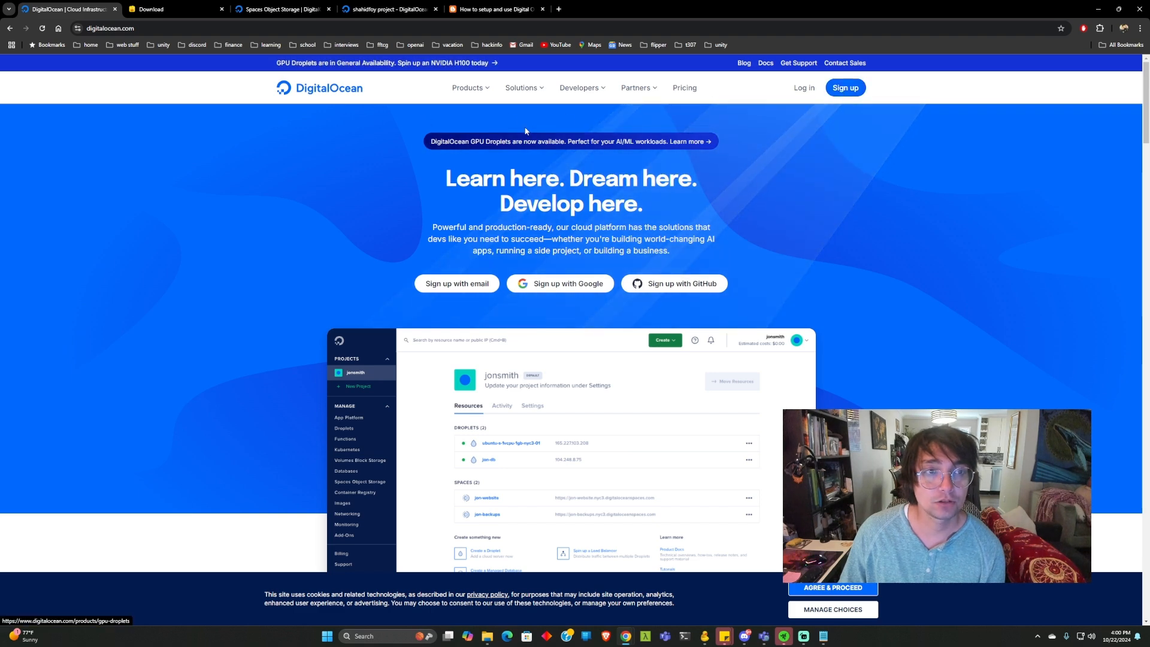
- Examine the referral credit terms in the DigitalOcean account's referral settings
key("ctrl+Tab")
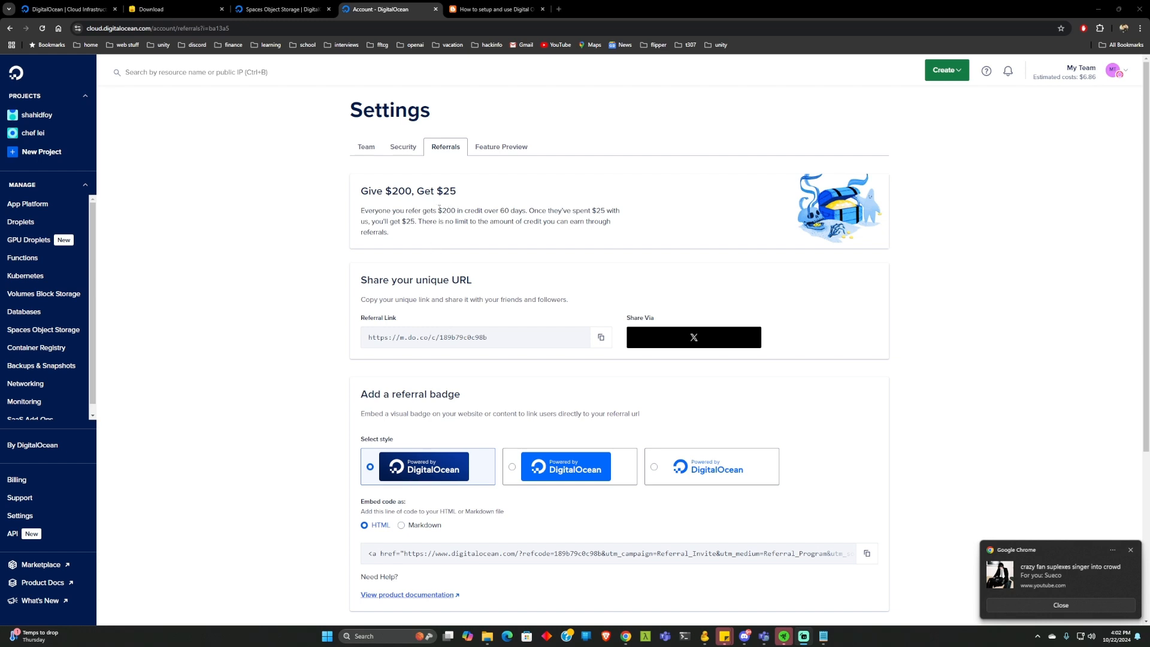
left_click_drag(437, 210, 526, 211)
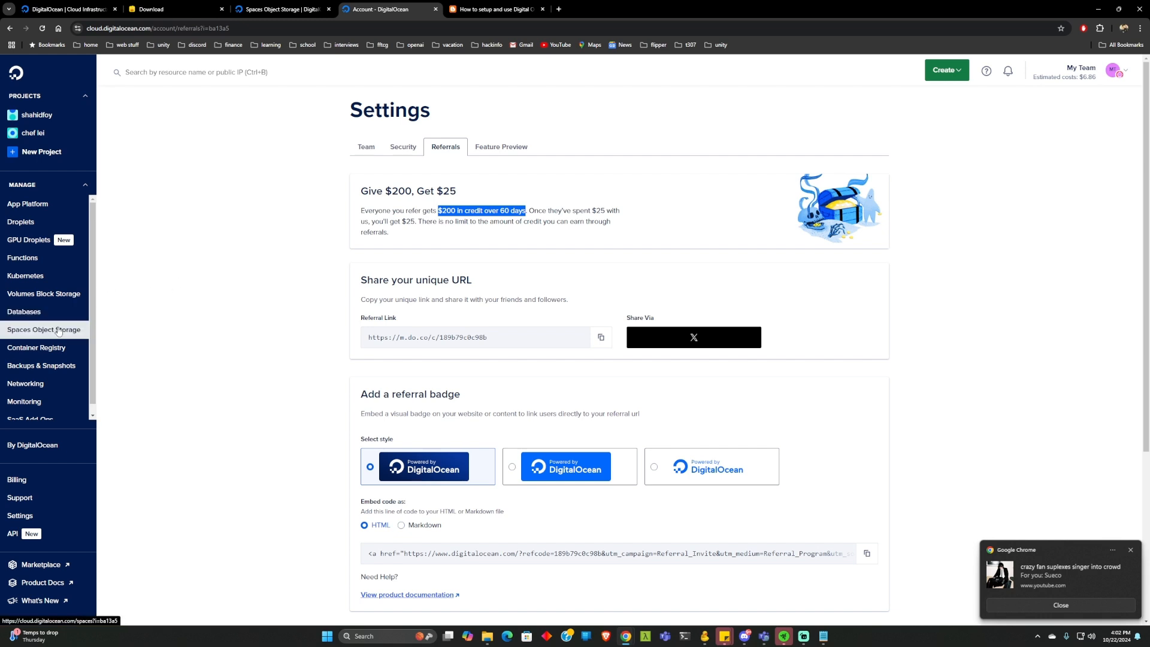
scroll(42, 328, "down", 1)
scroll(42, 288, "up", 1)
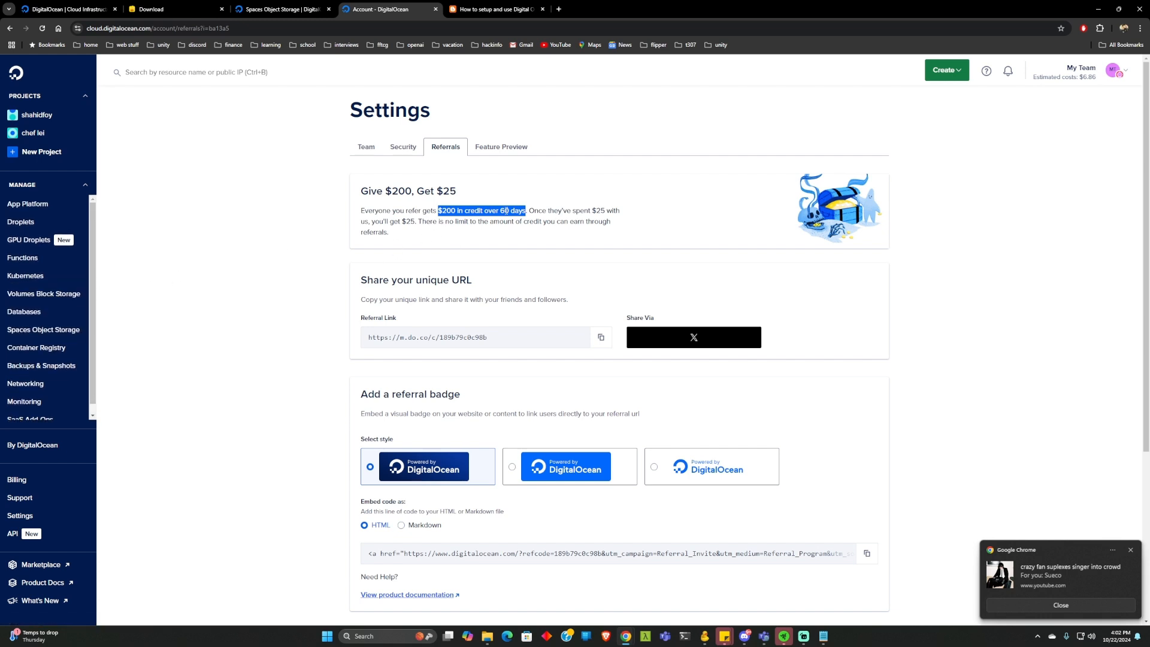
left_click(544, 207)
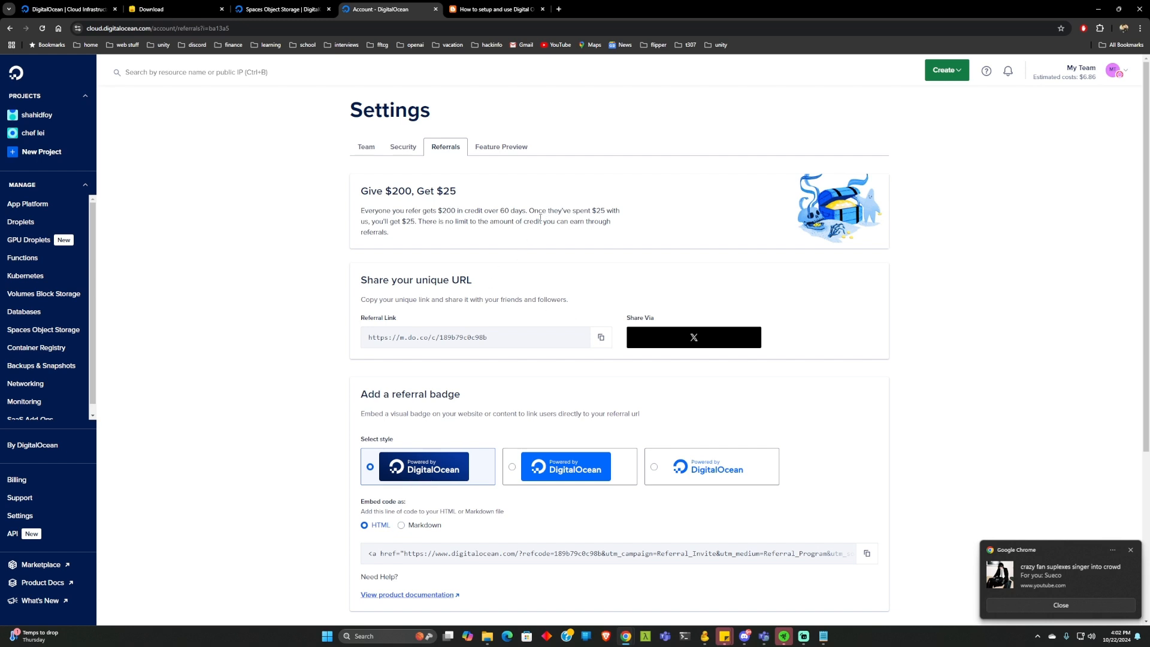
left_click_drag(576, 208, 622, 212)
left_click_drag(384, 231, 427, 219)
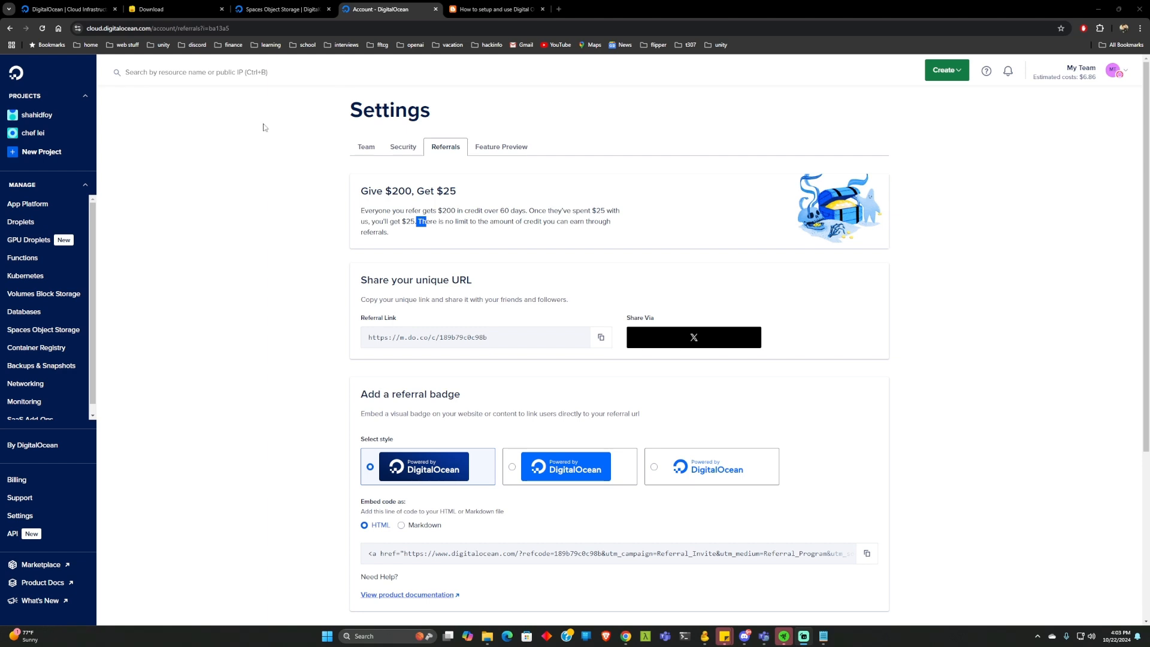
- Go to Spaces Object Storage from the default project and cancel the scheduled deletion of the cyberchef bucket
left_click(54, 115)
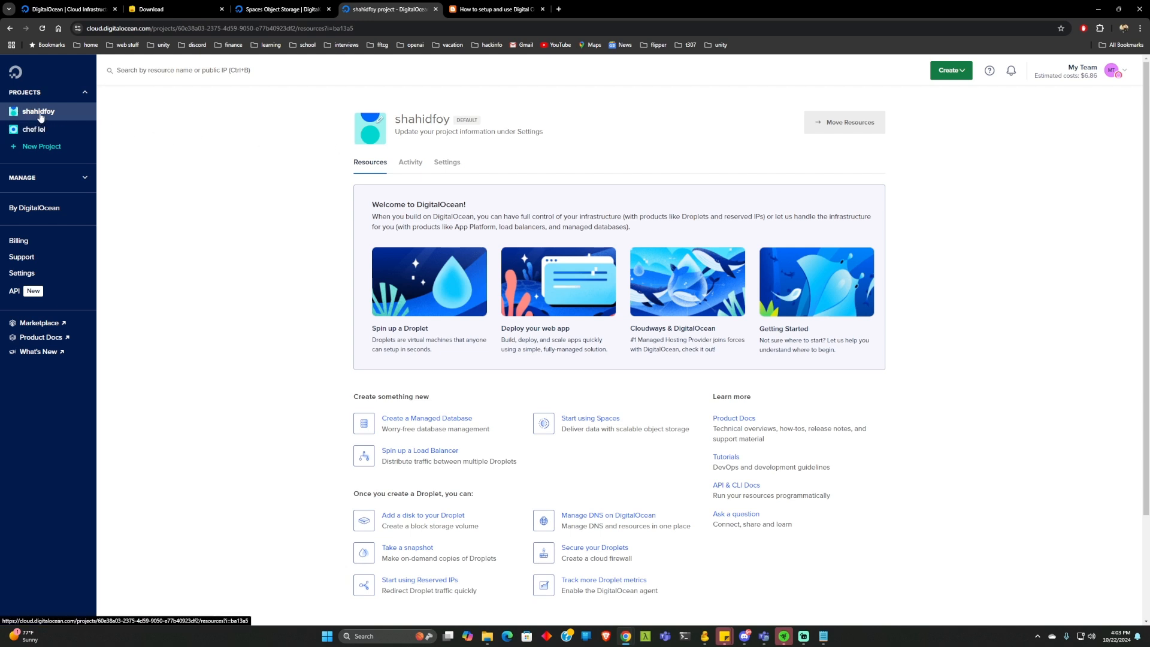
left_click(72, 179)
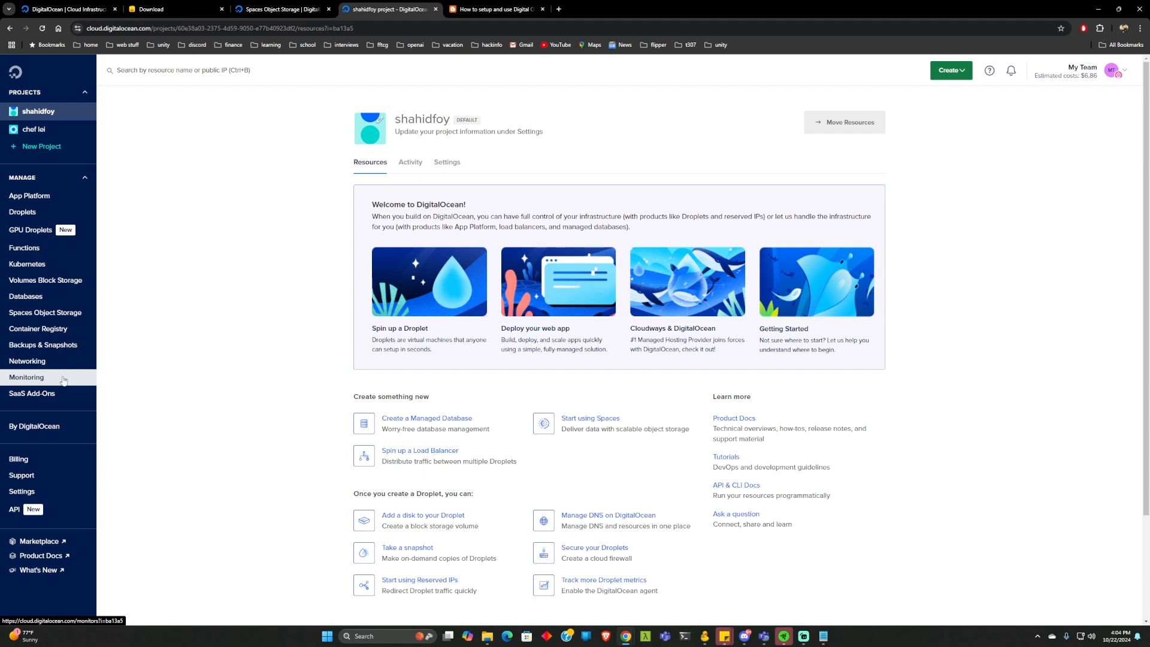
left_click(57, 317)
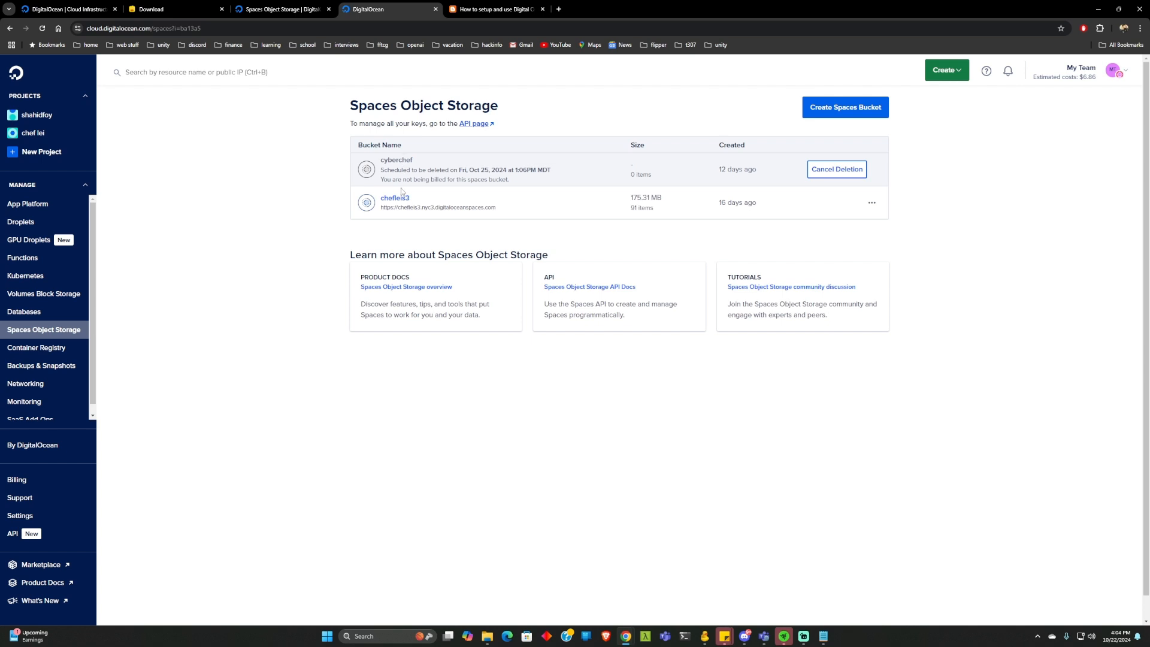
left_click(847, 170)
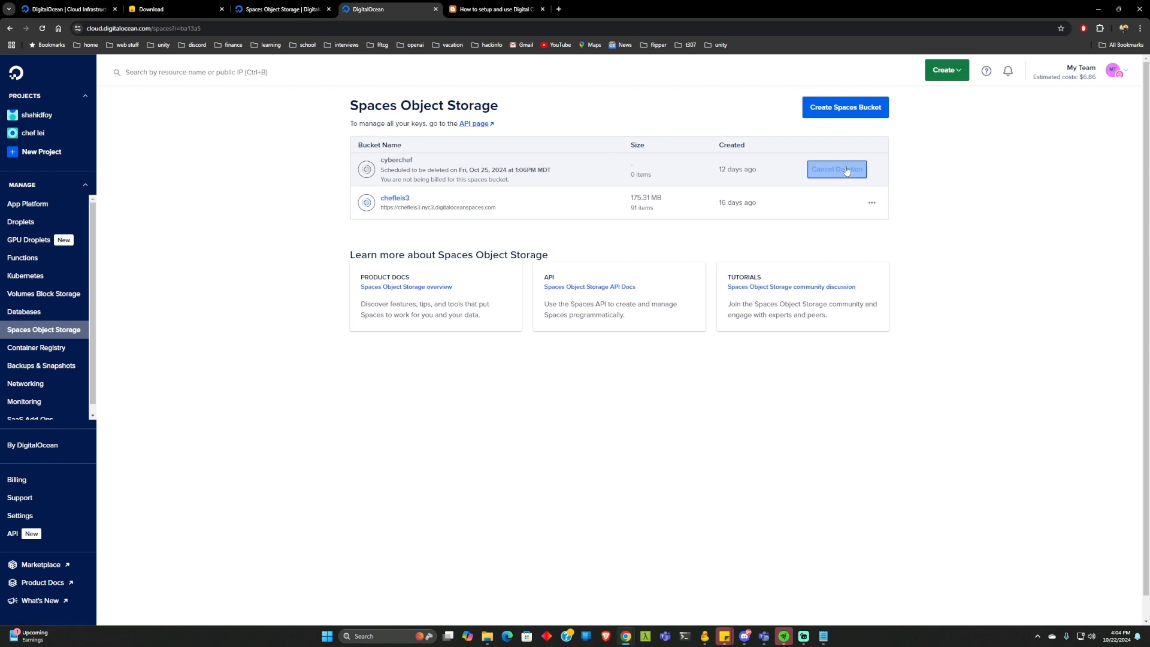
- Start a new Spaces bucket in the New York Datacenter 3 (NYC3) region, looking through the additional datacenter regions
left_click(829, 113)
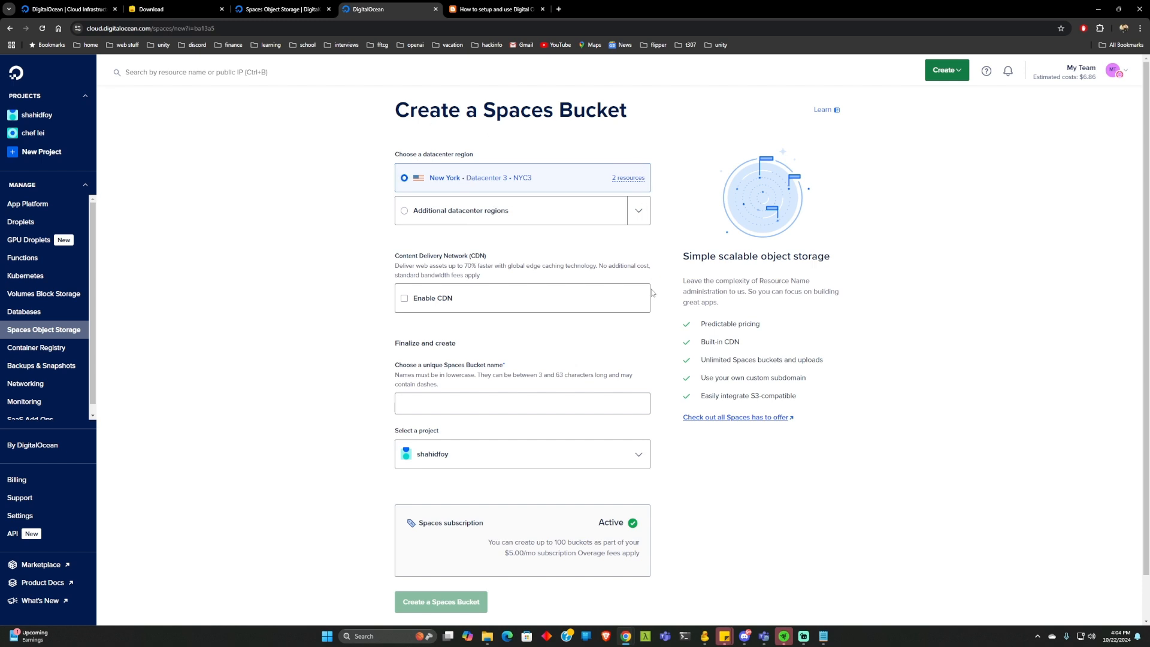
left_click(491, 183)
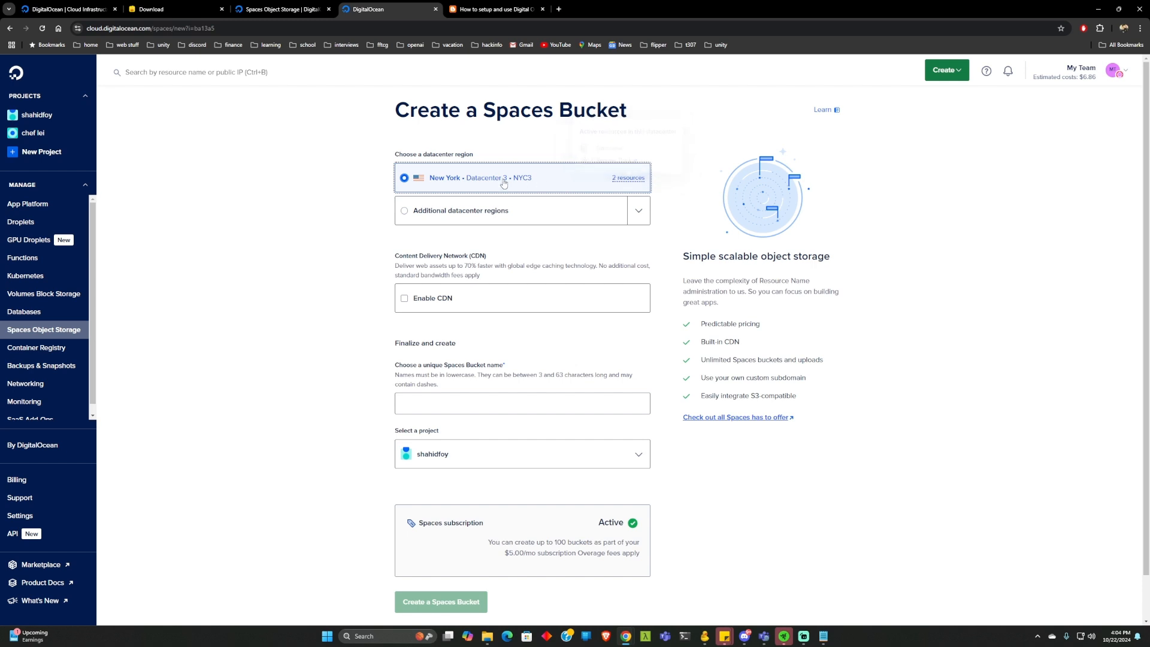
left_click(295, 169)
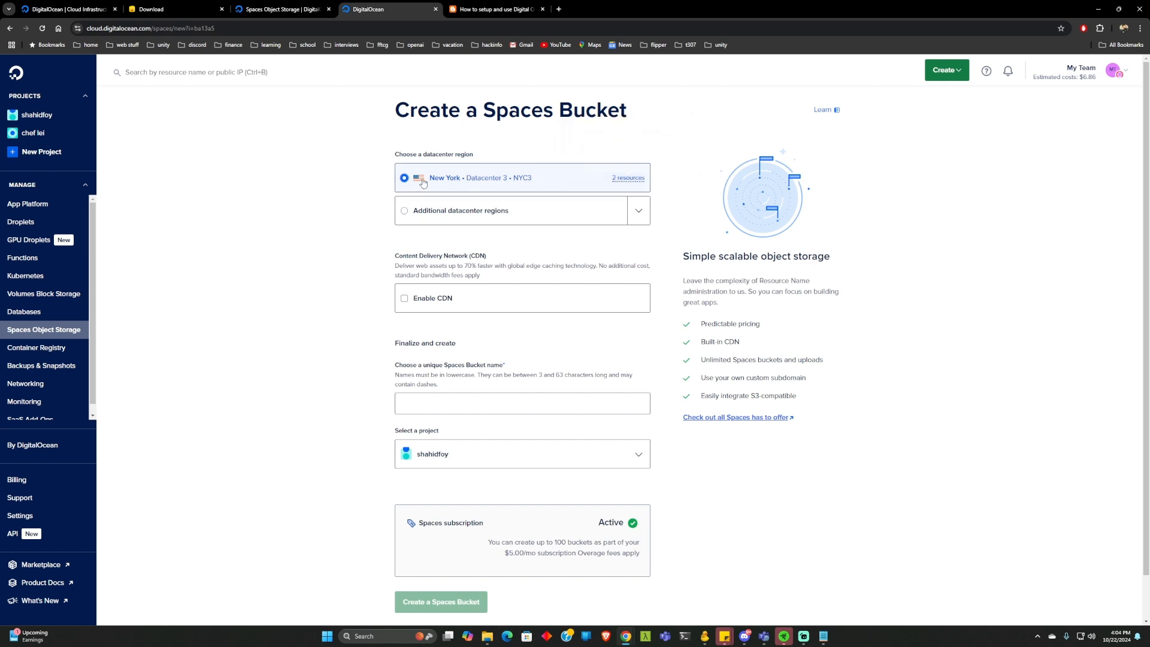
left_click(636, 216)
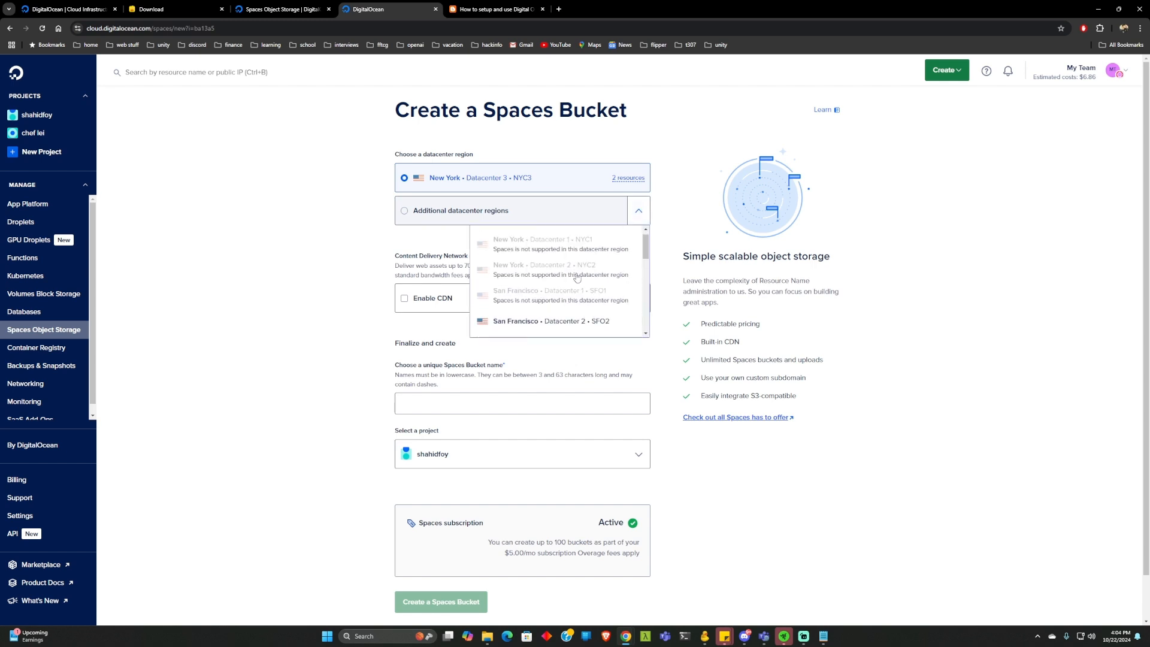
scroll(576, 277, "down", 5)
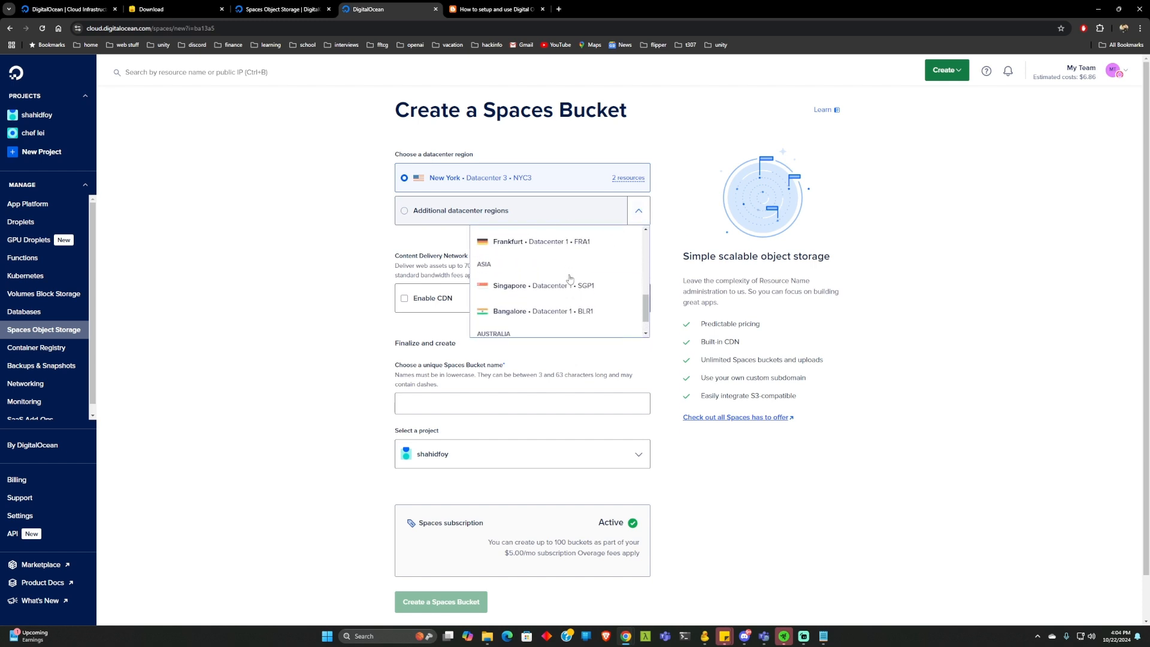
scroll(569, 281, "up", 2)
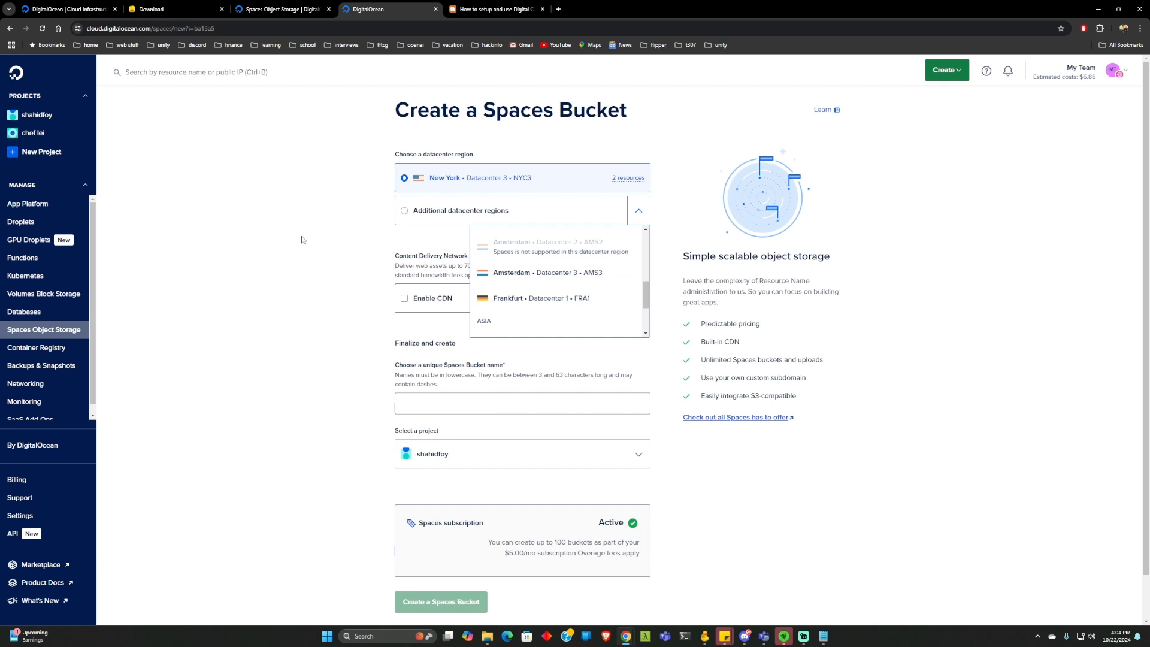
left_click(280, 234)
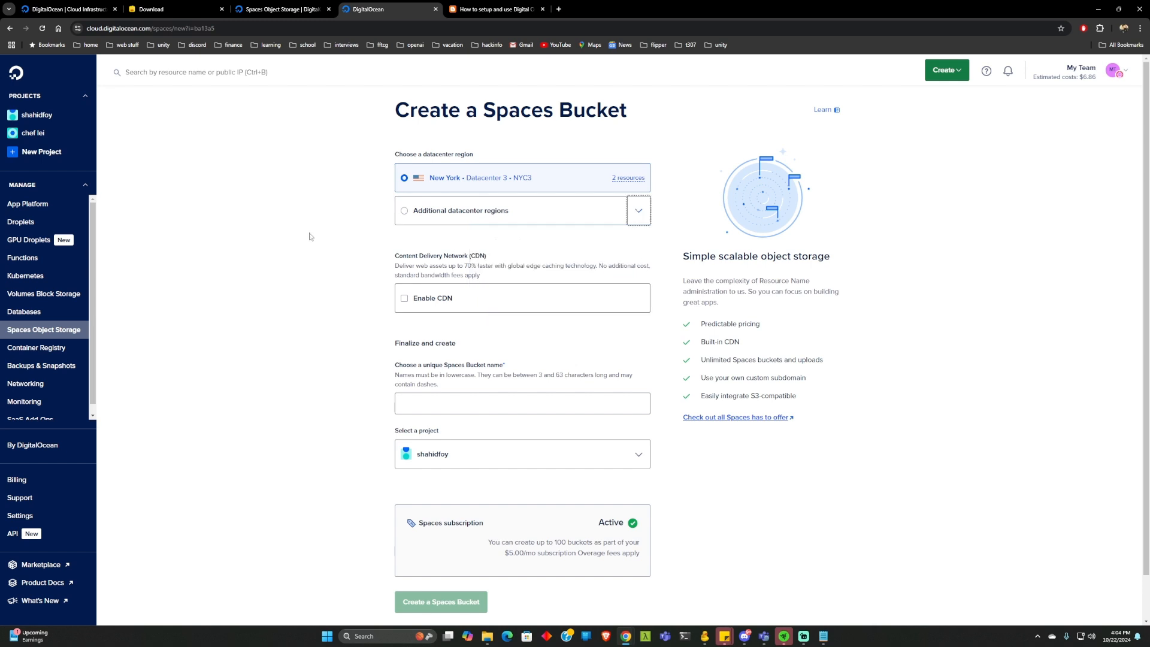
- Enable the CDN for the new bucket and name it s3-demo
left_click(403, 299)
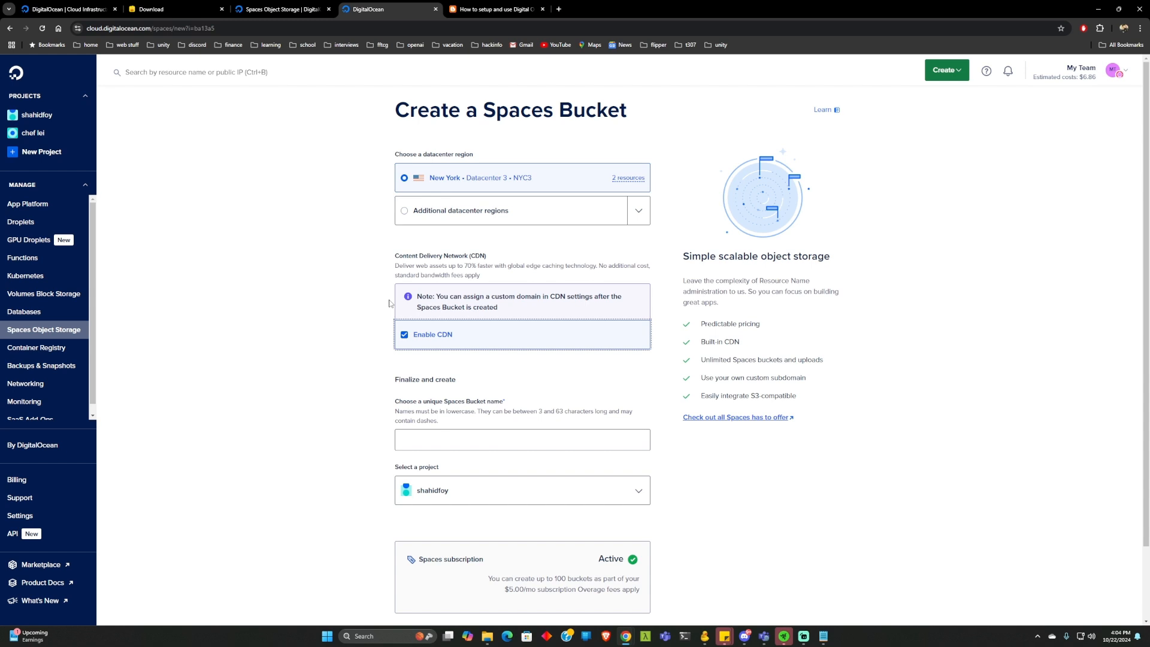
scroll(347, 339, "down", 2)
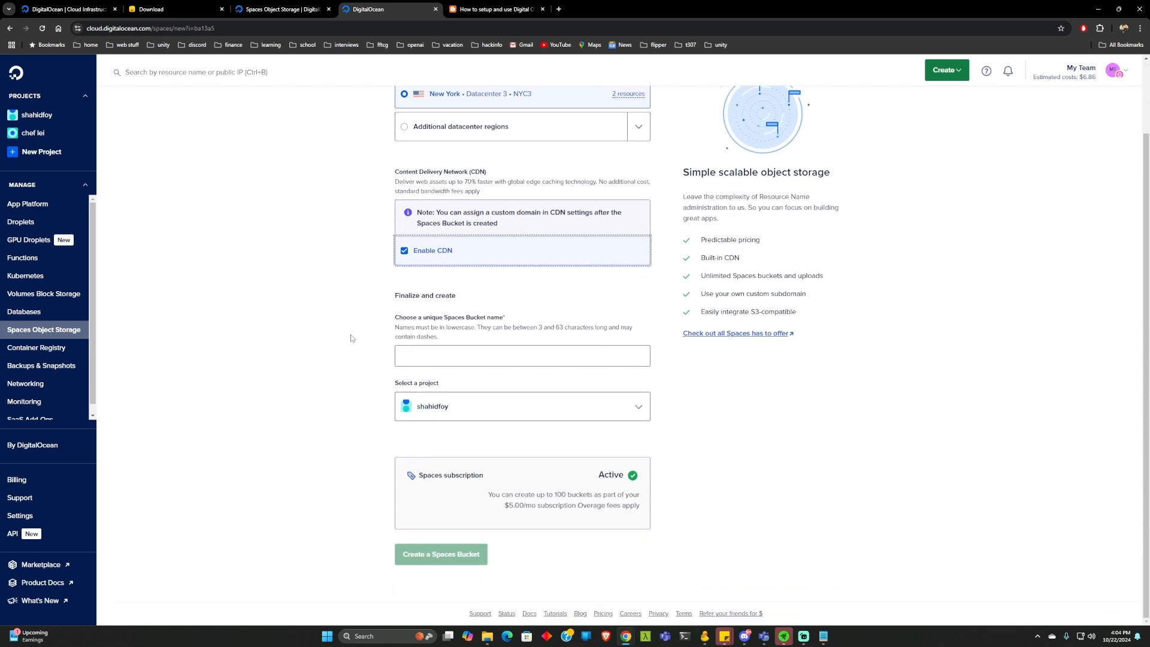
scroll(355, 329, "up", 2)
scroll(353, 327, "down", 1)
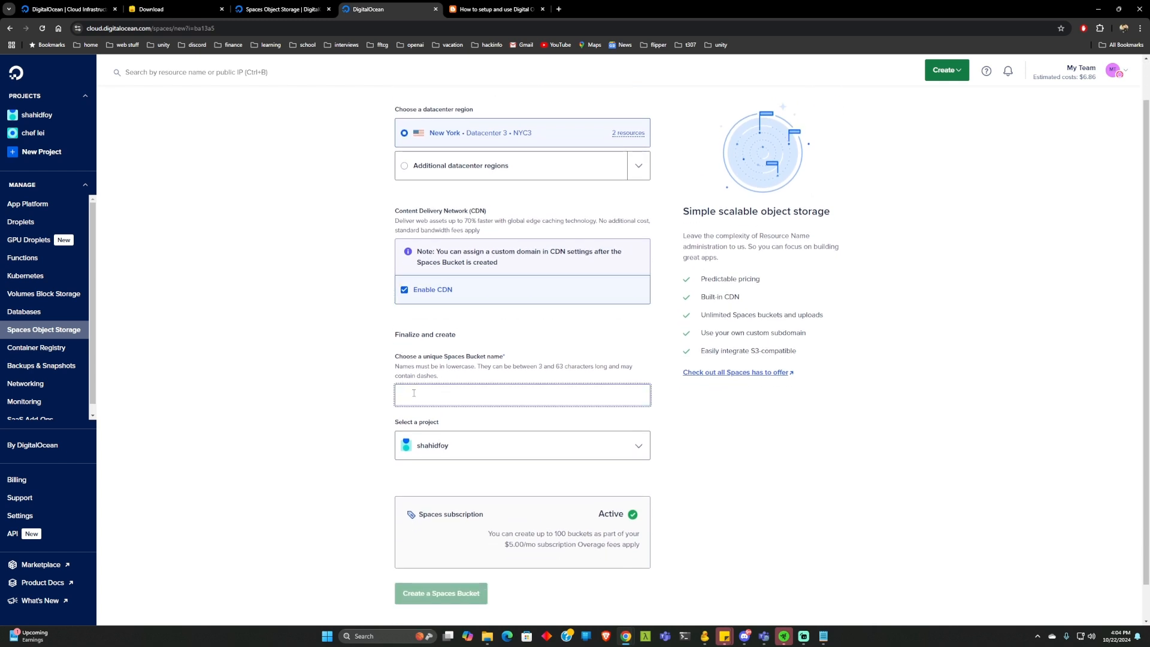
scroll(356, 324, "down", 1)
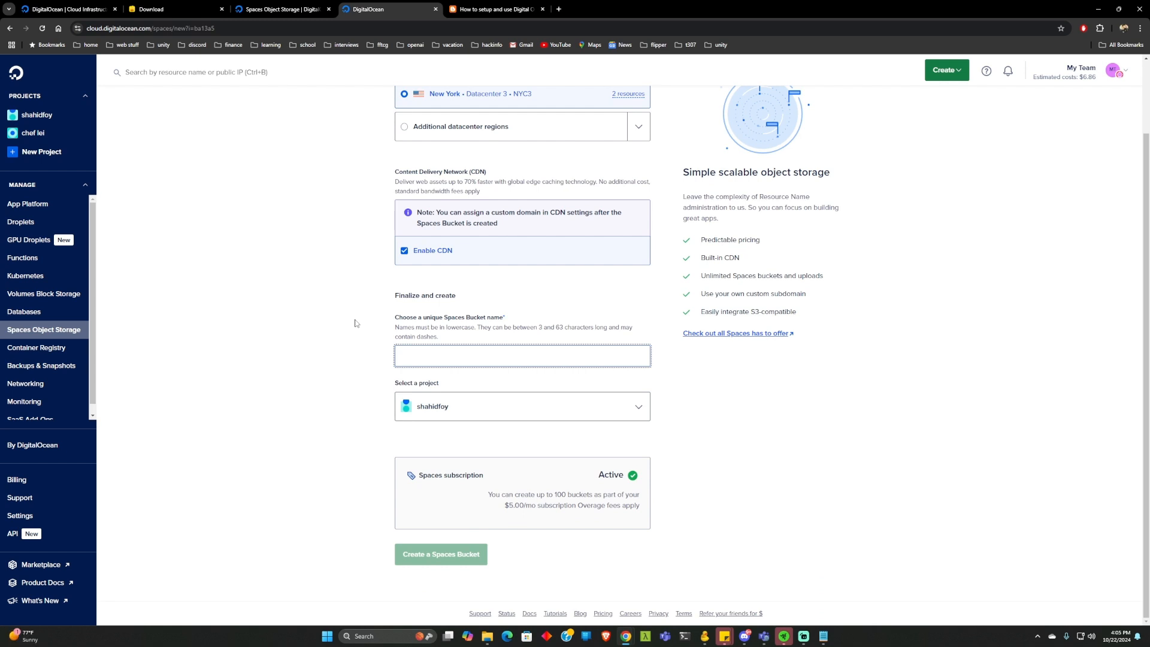
type("s3-dem")
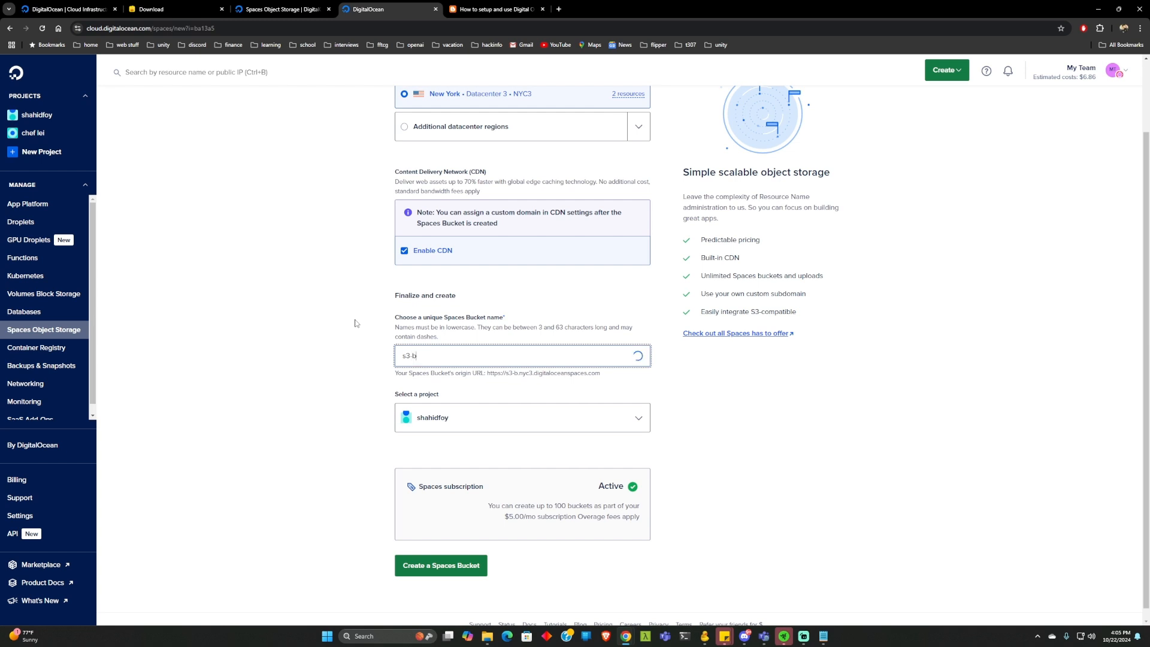
type("o")
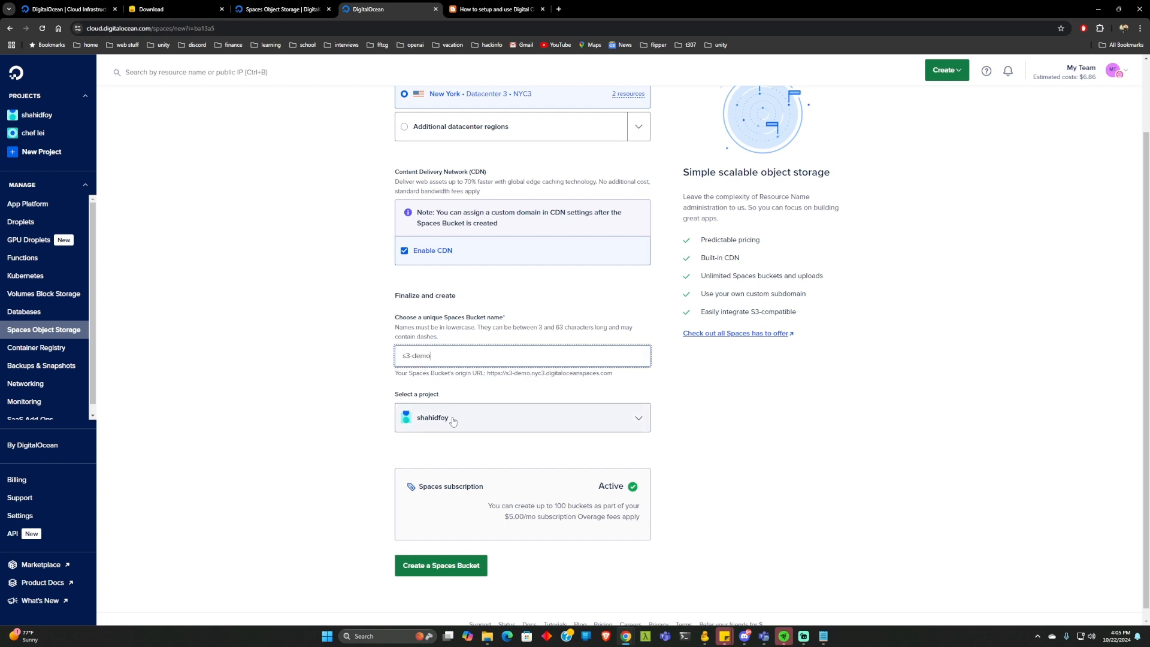
scroll(659, 407, "up", 1)
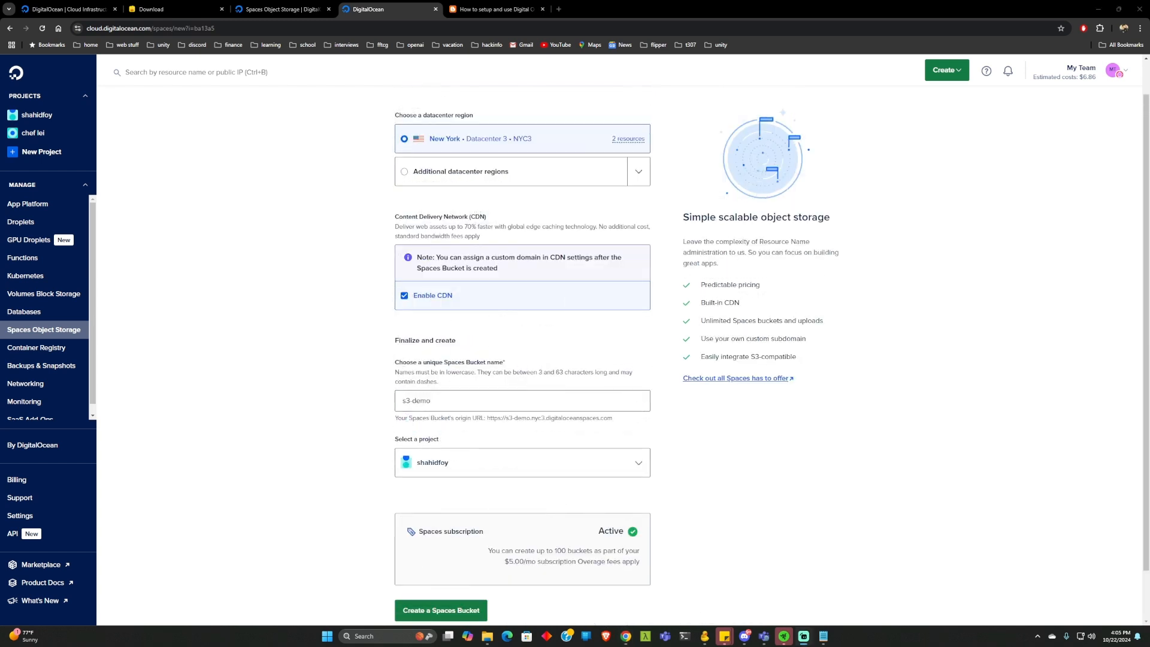
- Open the "Check out all Spaces has to offer" link in a new tab and look over the Spaces documentation
right_click(713, 381)
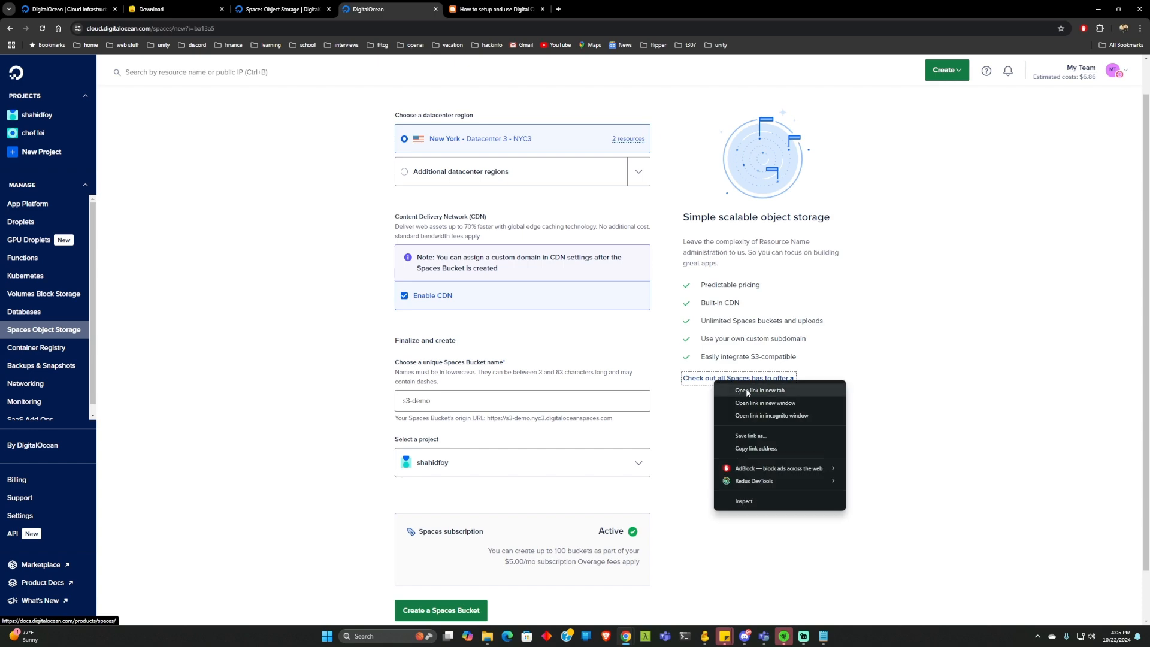
left_click(747, 391)
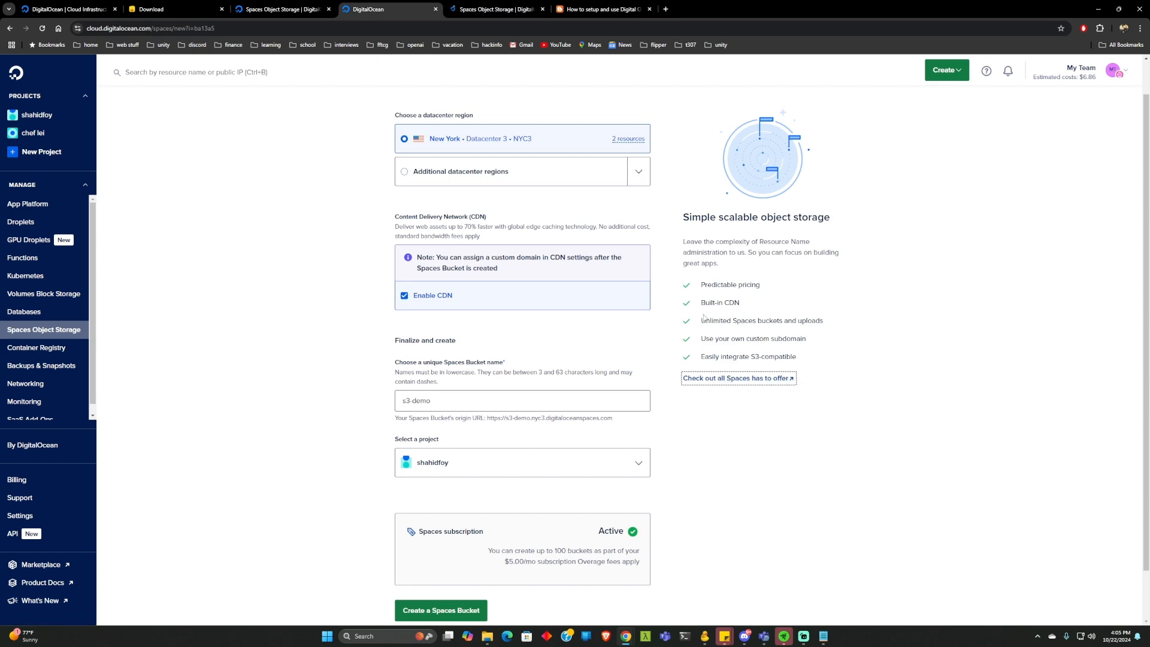
left_click(487, 9)
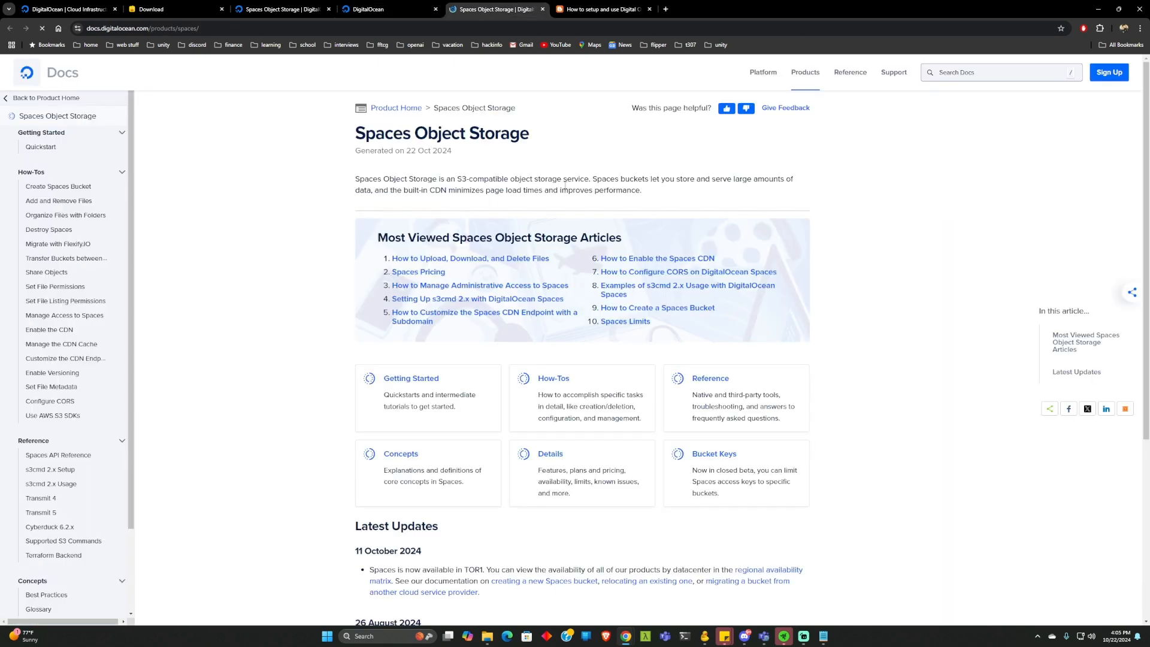
scroll(456, 337, "down", 1)
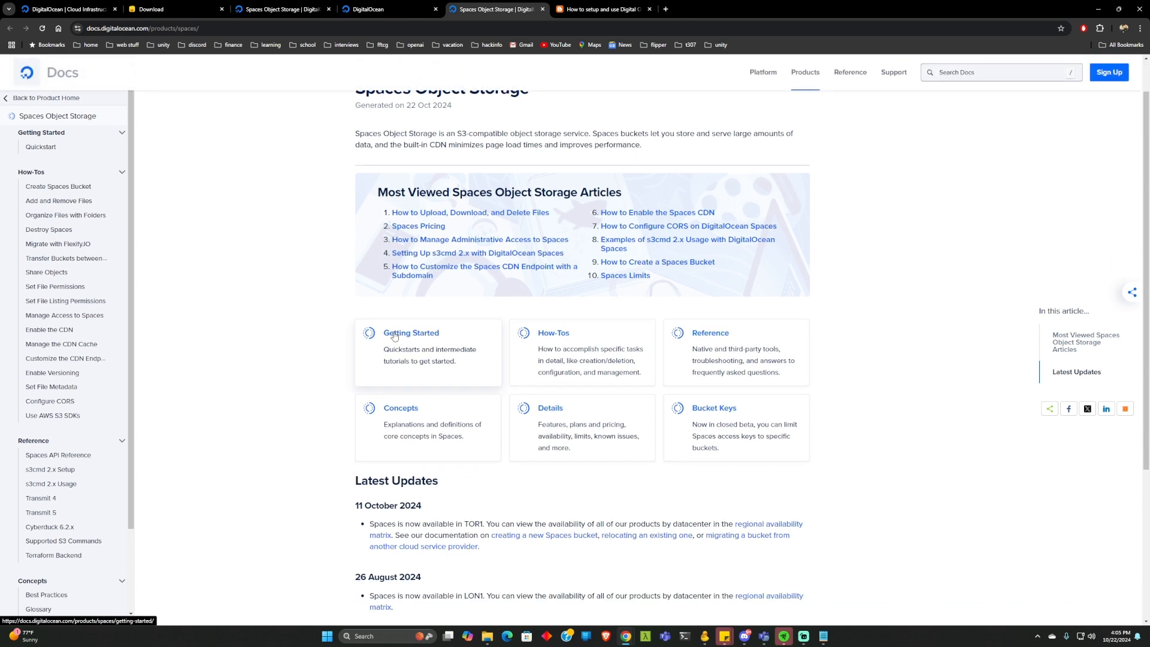
scroll(653, 308, "down", 1)
scroll(832, 359, "up", 1)
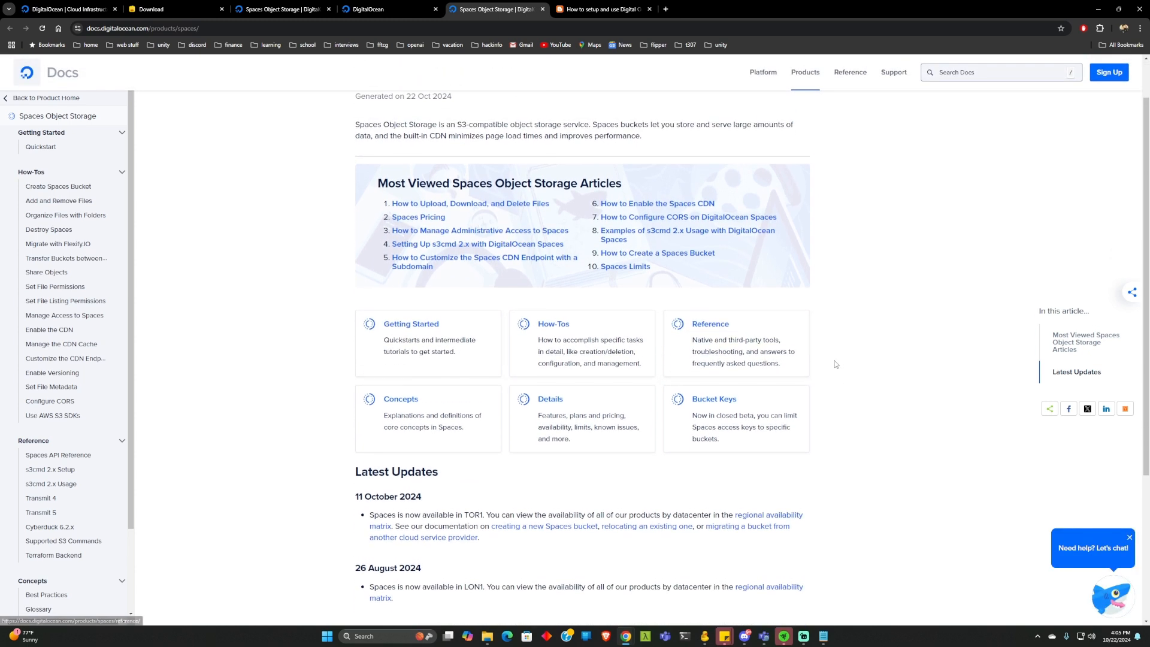
- Open the "How to Configure CORS on DigitalOcean Spaces" article in a new tab and look over it and the Spaces overview
right_click(657, 239)
left_click(688, 247)
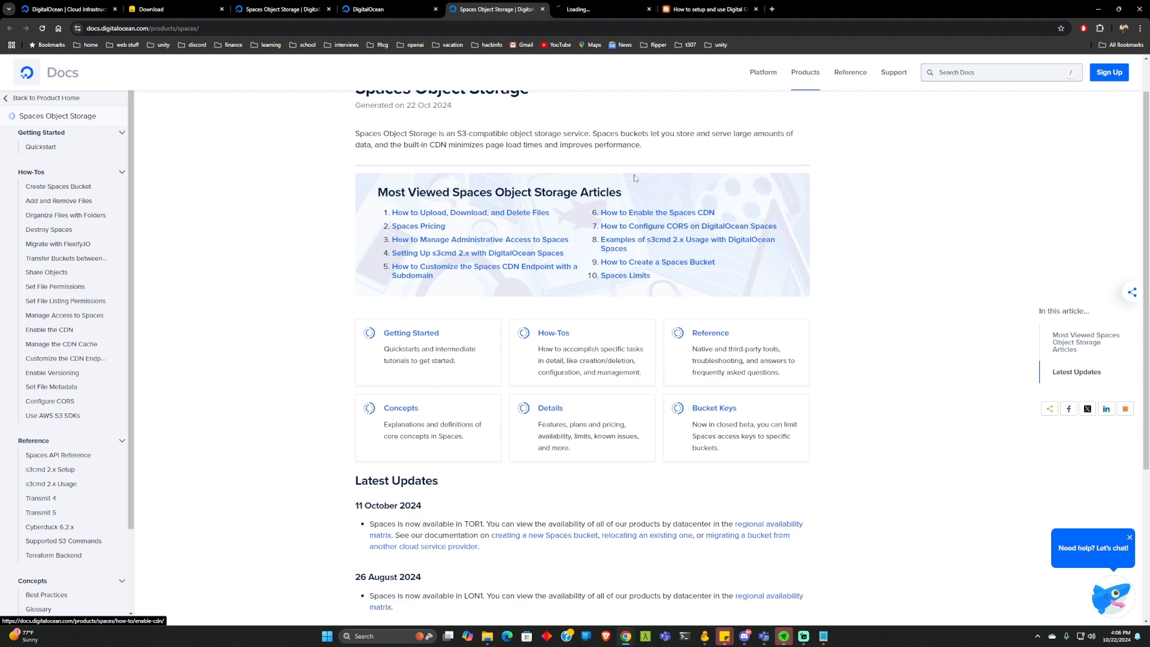
left_click(585, 11)
scroll(525, 300, "down", 2)
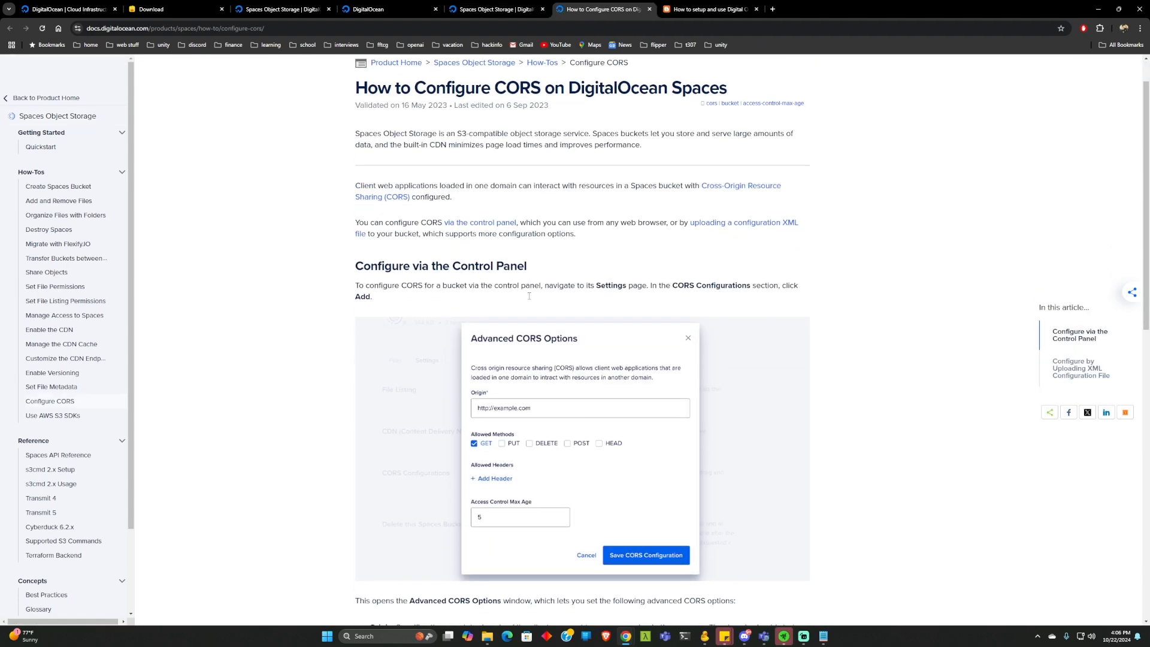
scroll(559, 413, "down", 1)
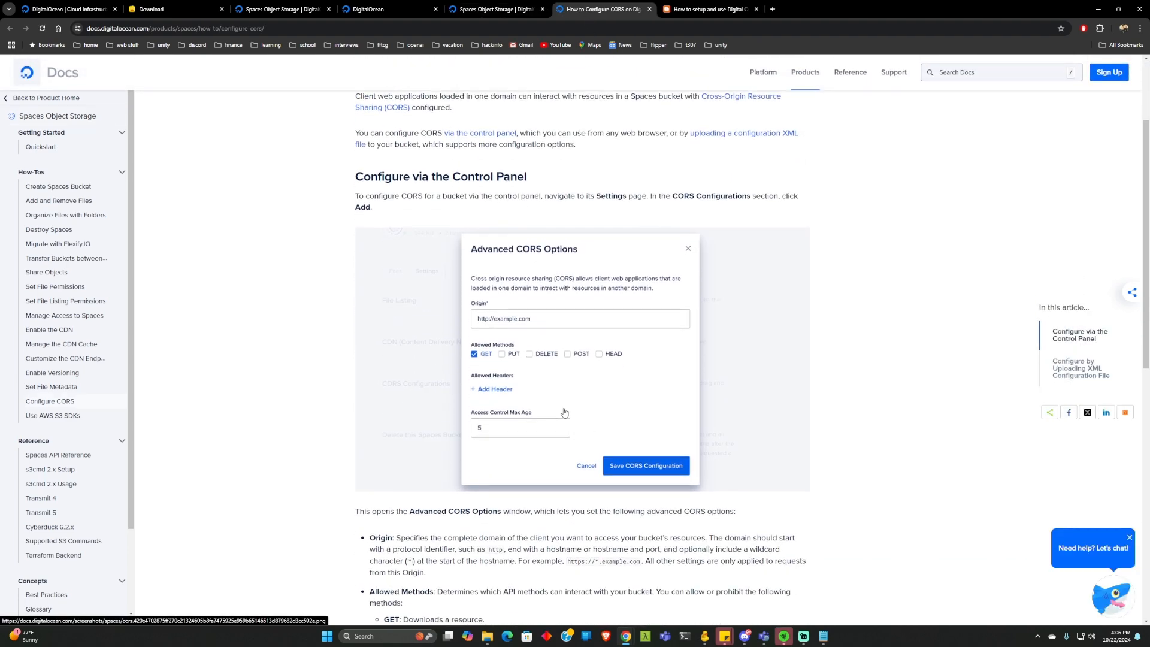
left_click(483, 11)
scroll(467, 371, "down", 3)
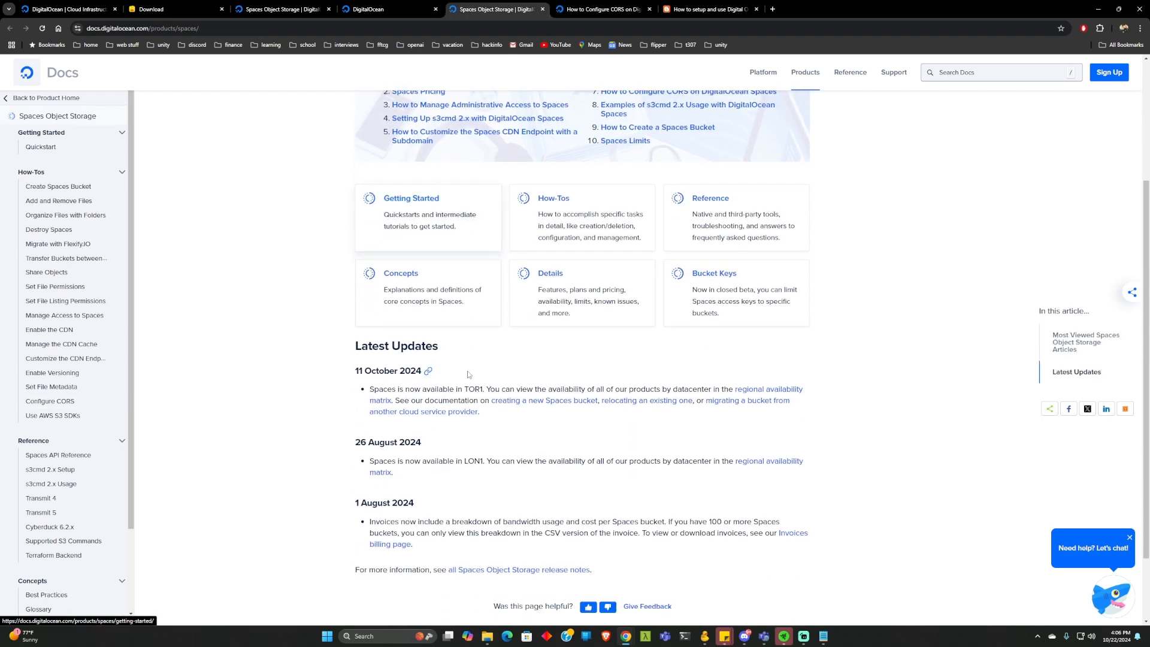
scroll(468, 371, "up", 5)
- Return to the bucket setup form and create the s3-demo Spaces bucket in the selected project
left_click(398, 9)
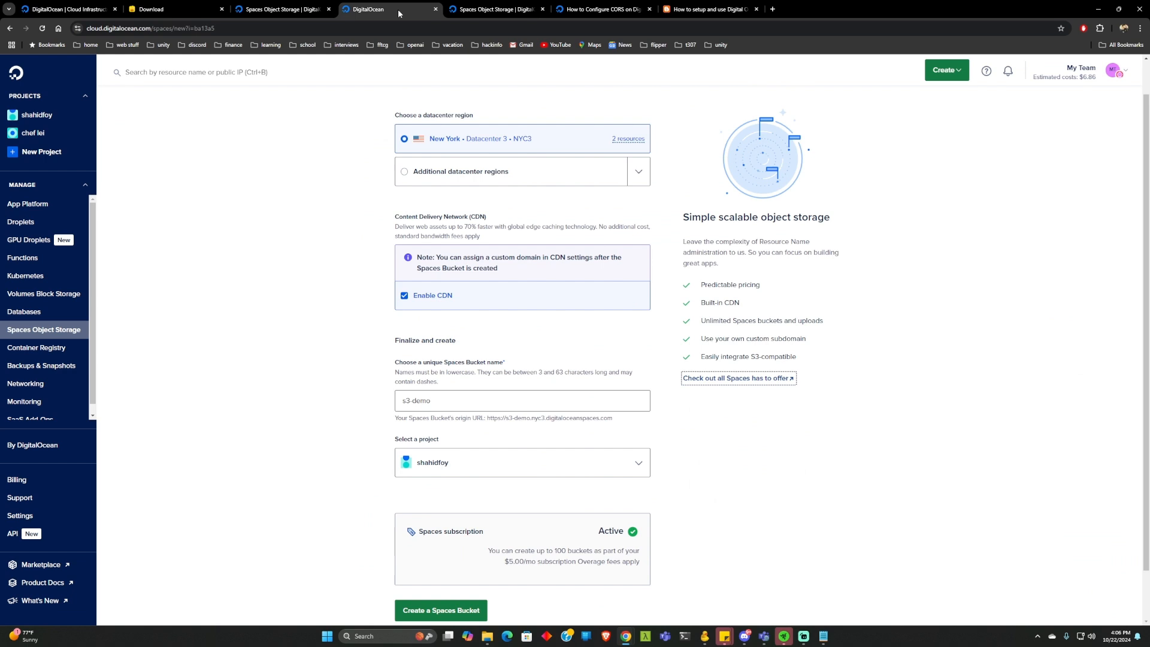
scroll(350, 364, "down", 1)
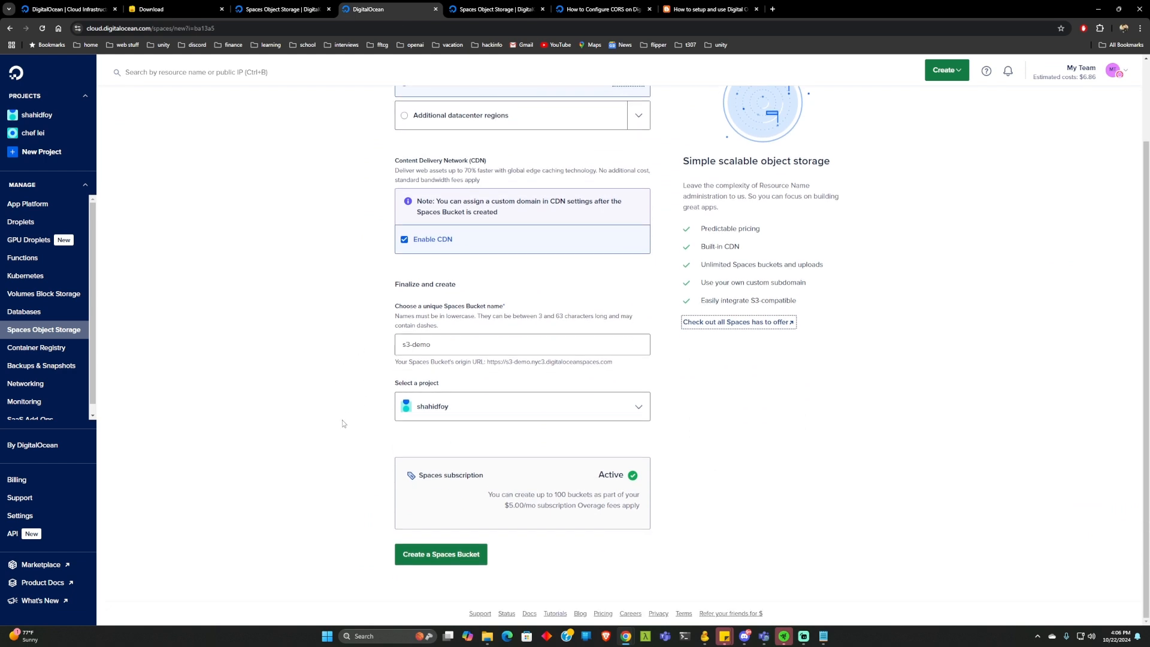
left_click(417, 558)
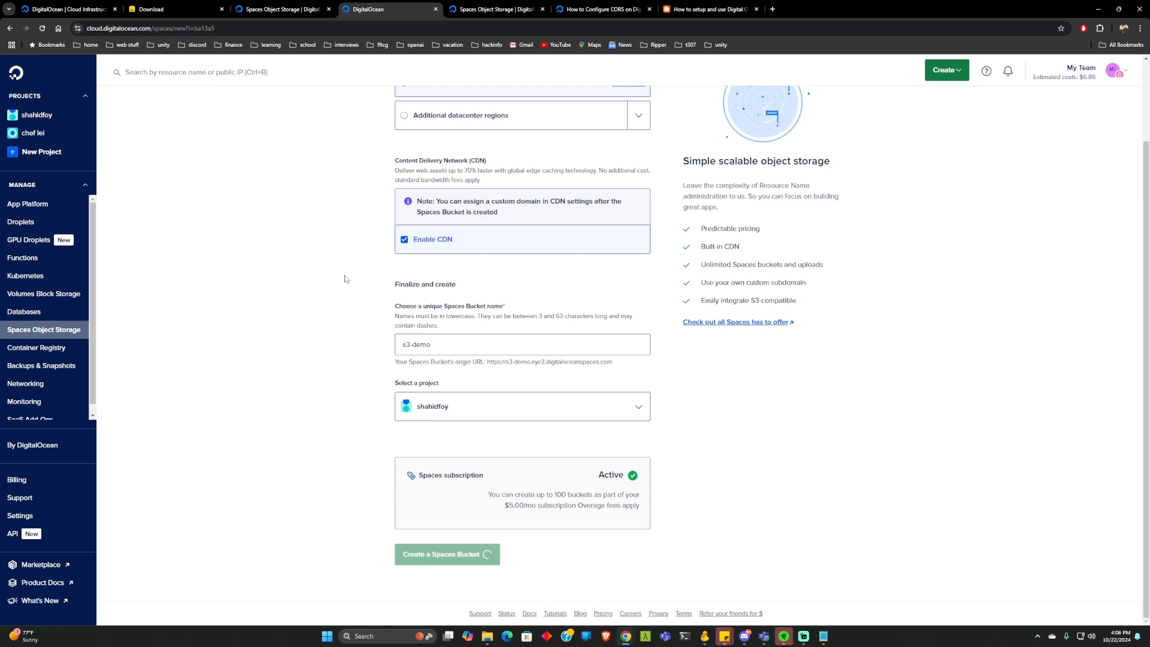
scroll(346, 276, "up", 2)
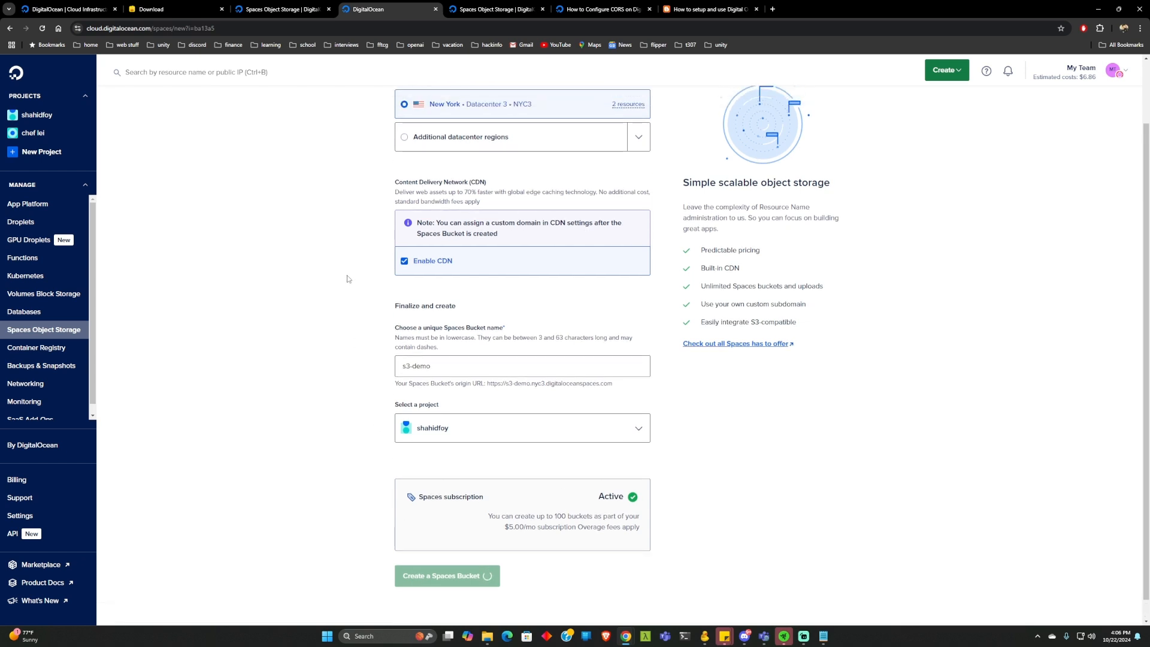
scroll(347, 275, "down", 2)
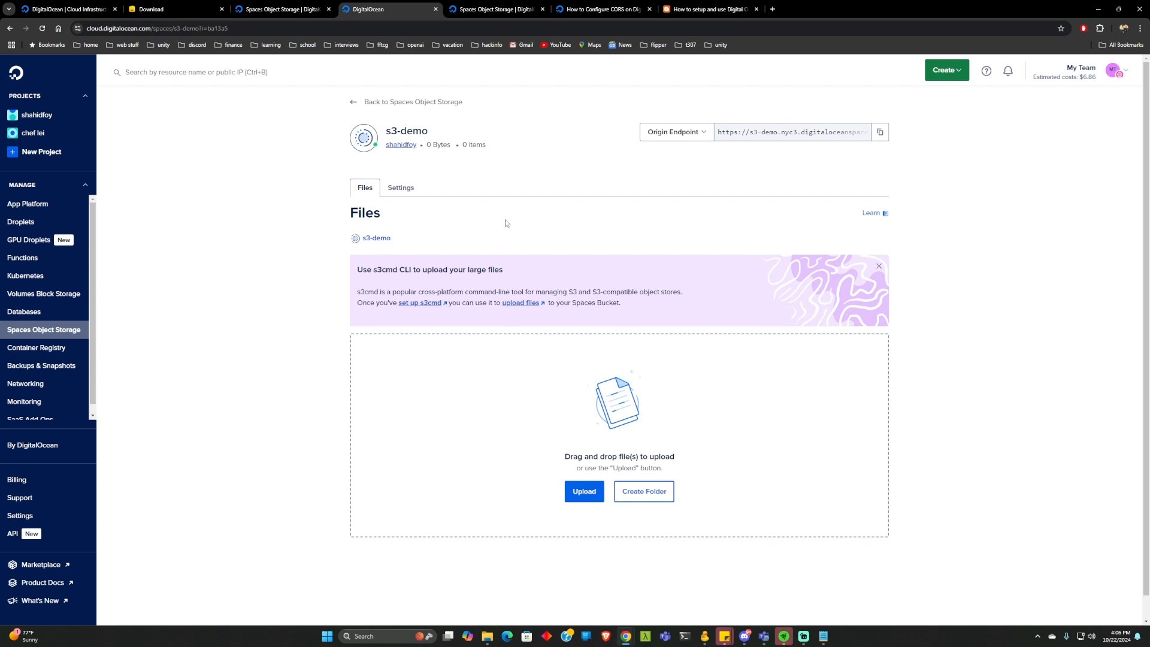
- Look over the s3-demo bucket's settings, including the available CDN changes, and return to its files
left_click(409, 190)
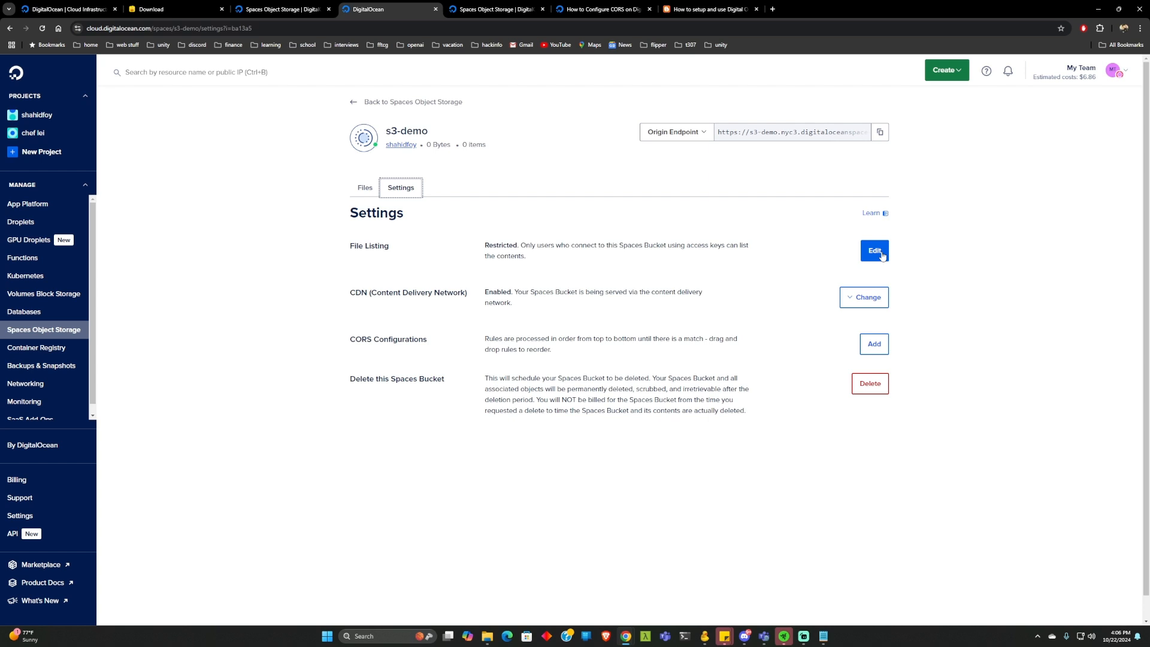
left_click(853, 301)
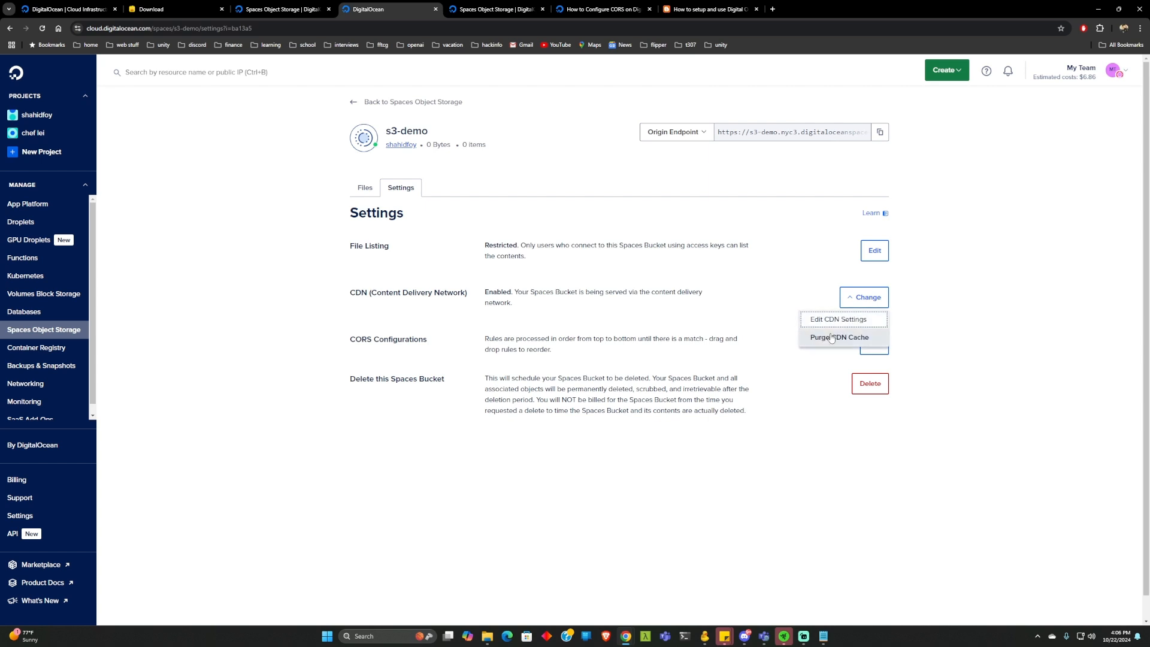
left_click(967, 314)
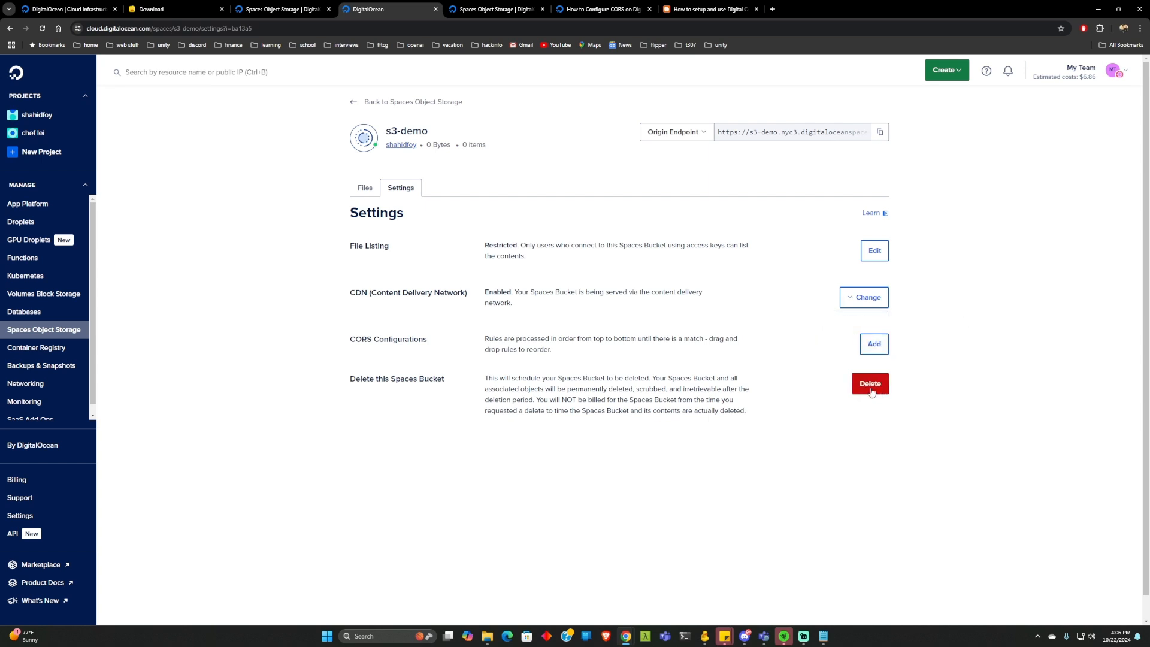
left_click(355, 188)
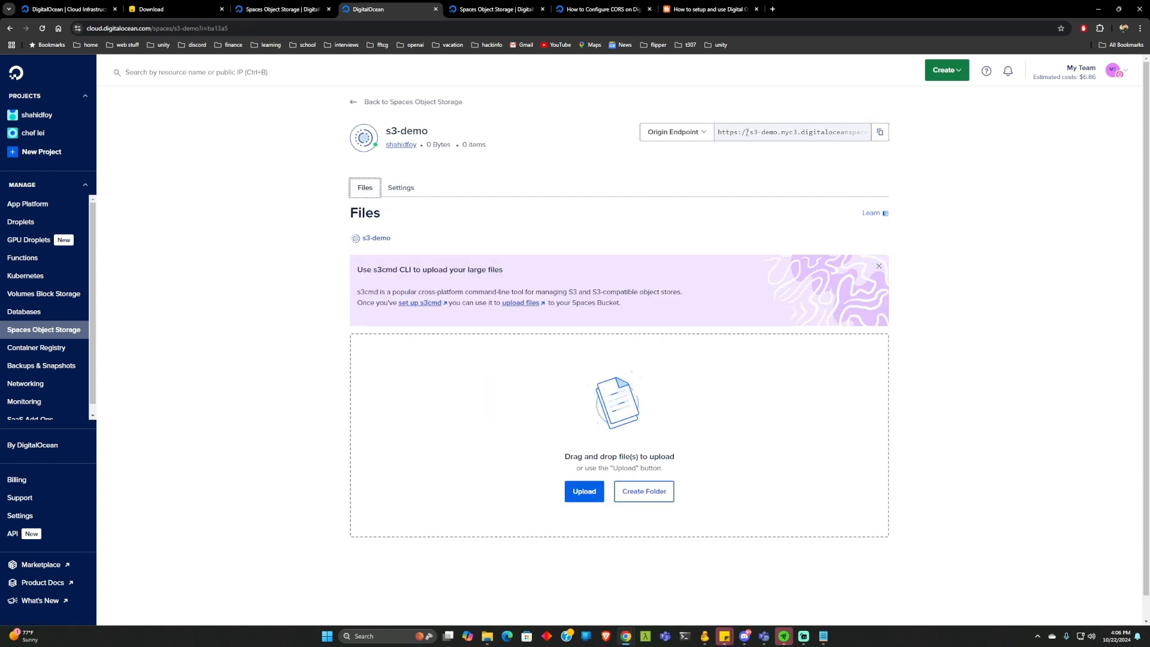
- Look at the endpoint types offered for the s3-demo bucket and copy its origin endpoint URL
left_click(687, 133)
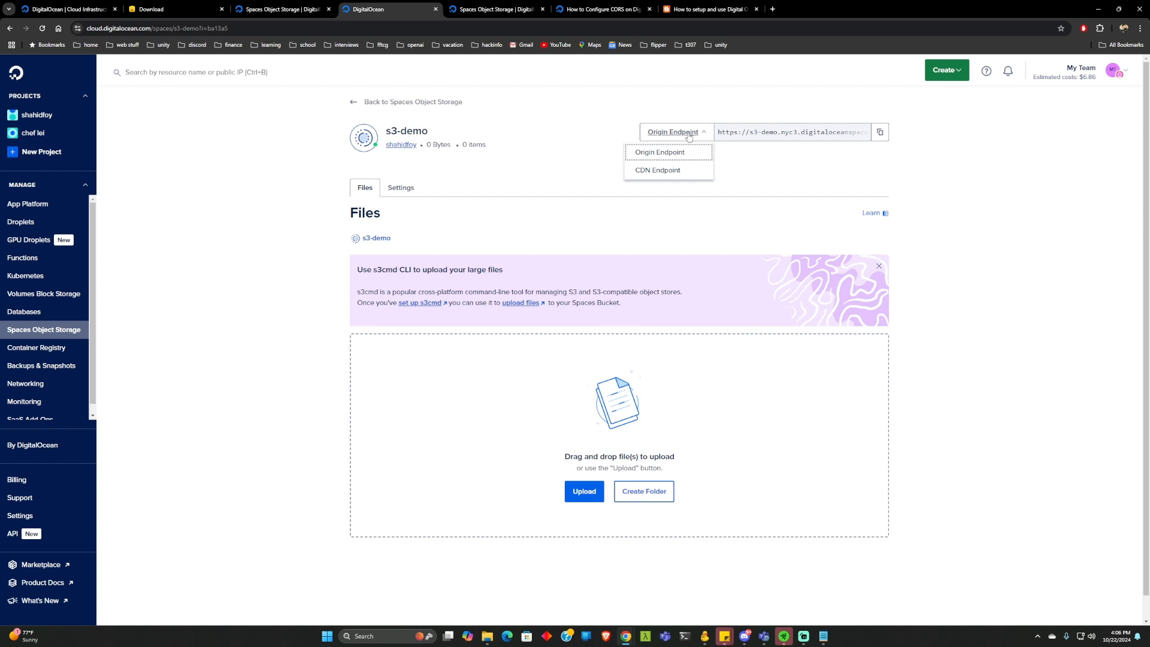
left_click(880, 132)
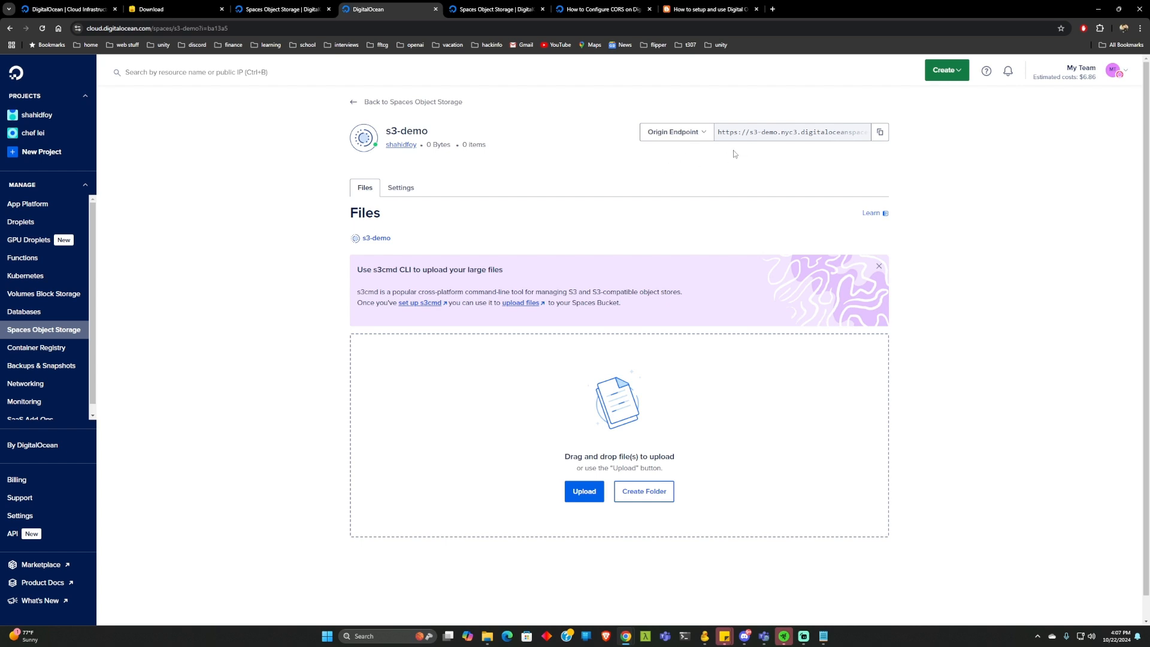
left_click(880, 132)
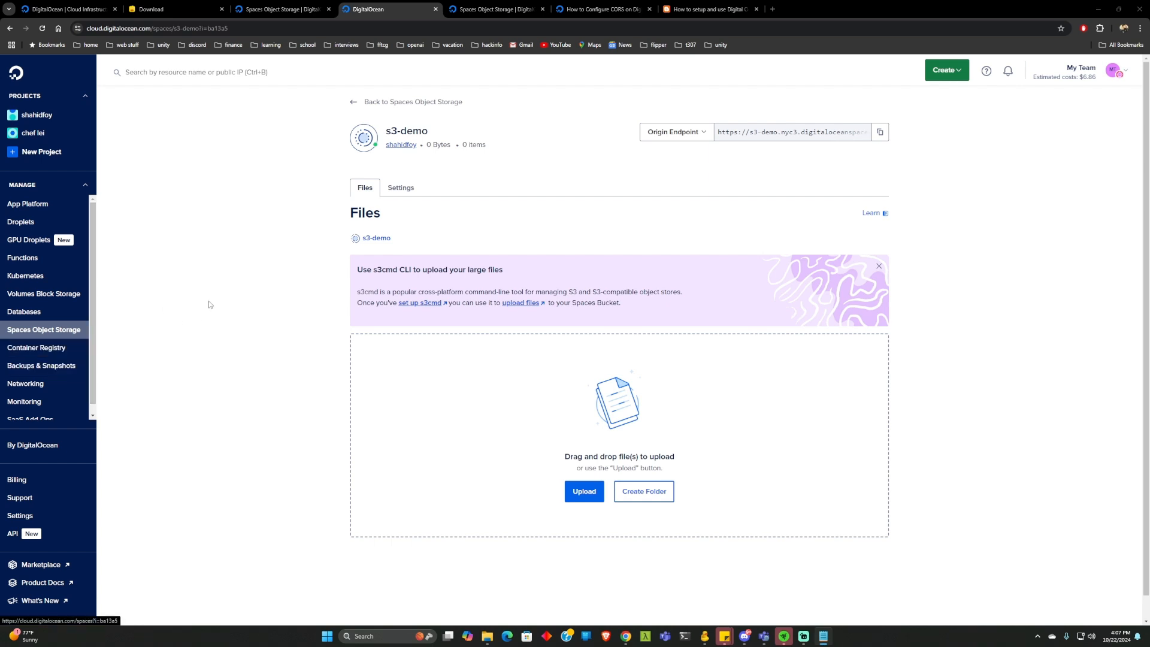
- Go to the Spaces access keys on the Applications & API page, viewing the Spaces Object Storage bucket list on the way
scroll(376, 252, "down", 1)
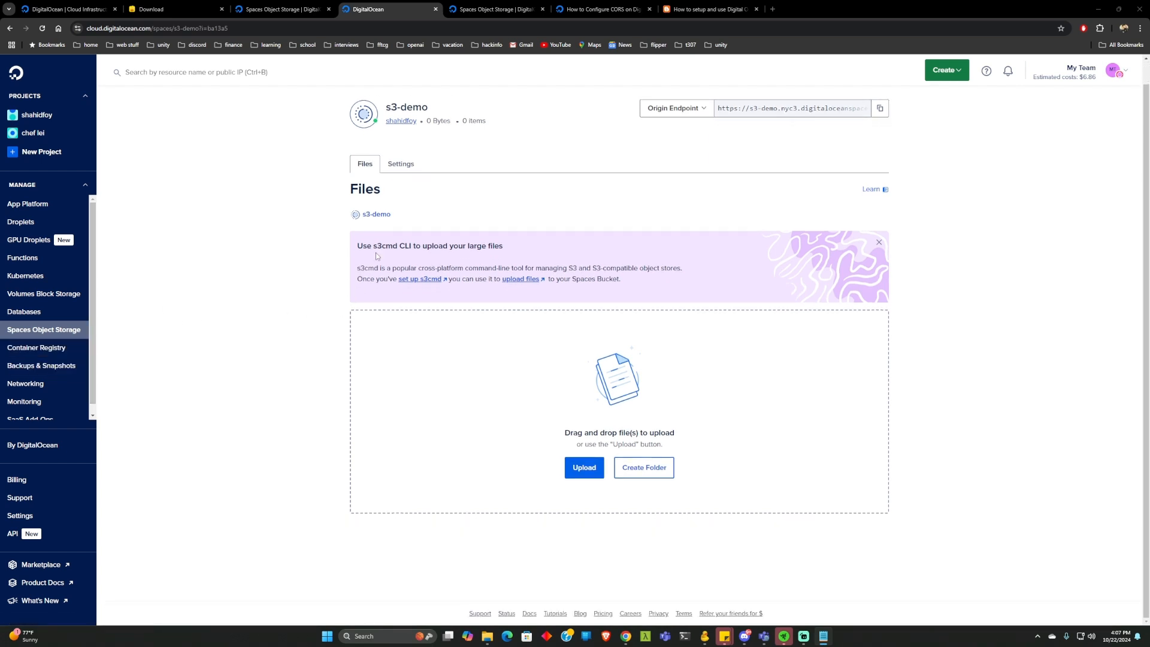
scroll(77, 367, "down", 1)
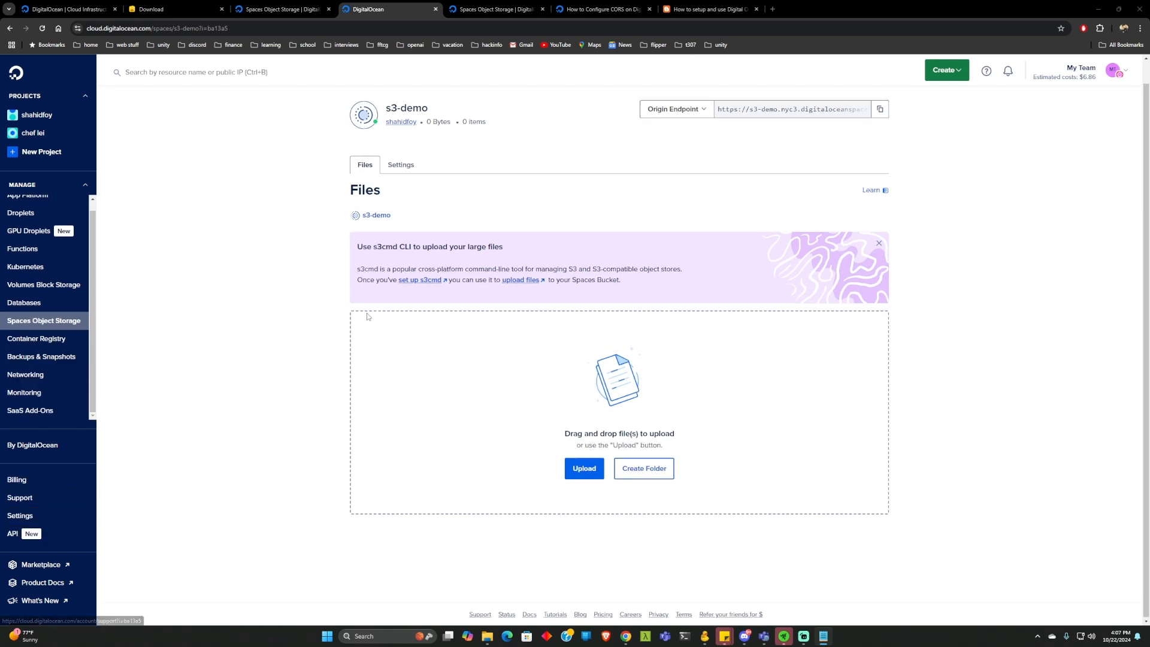
scroll(368, 315, "up", 1)
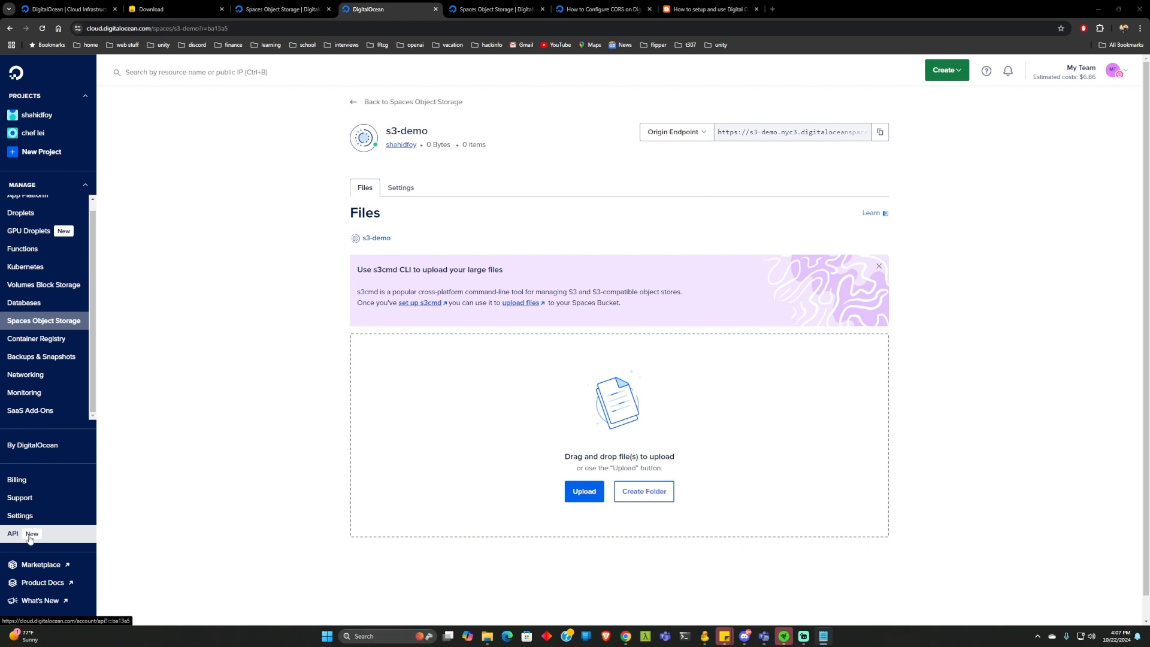
left_click(67, 322)
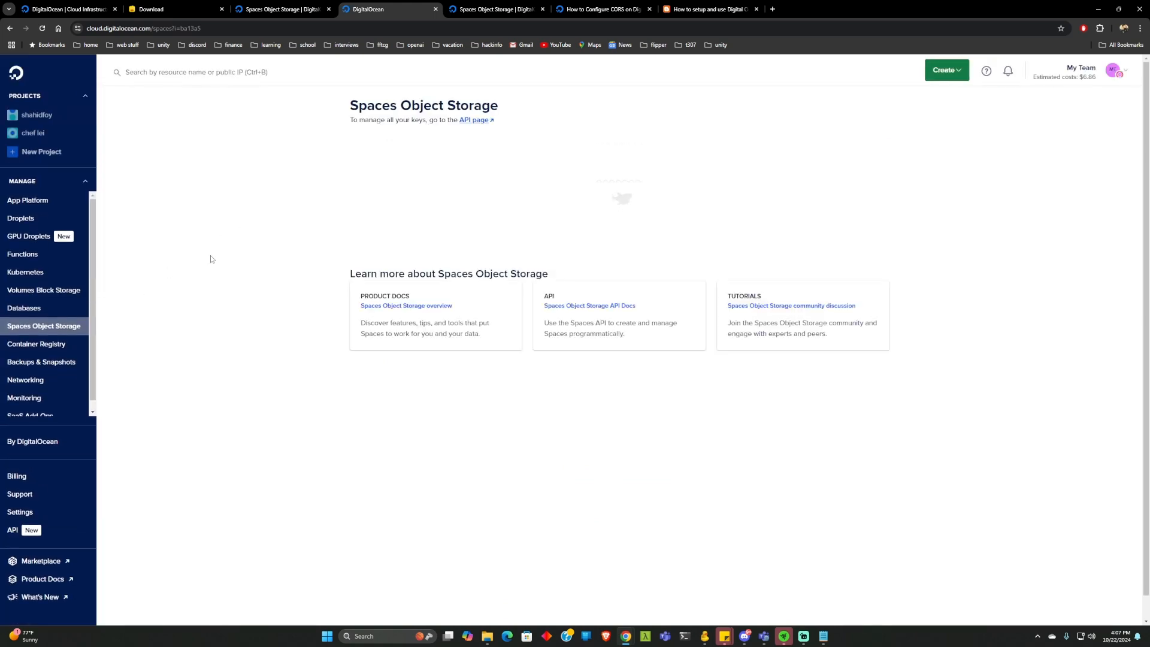
left_click(469, 124)
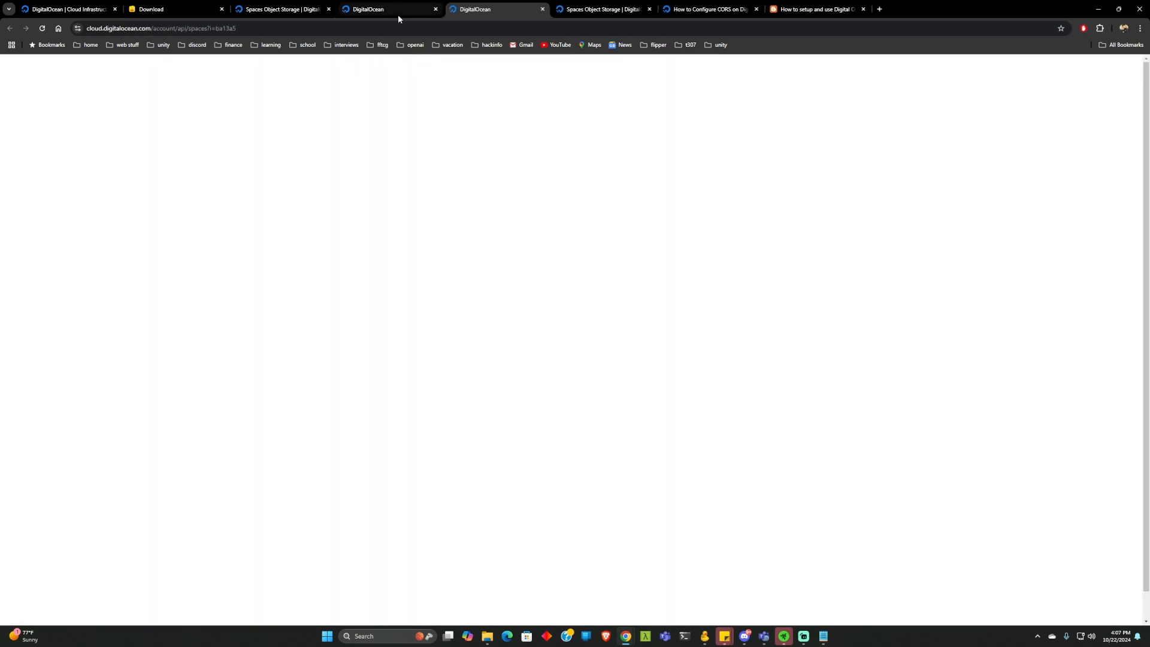
left_click(396, 10)
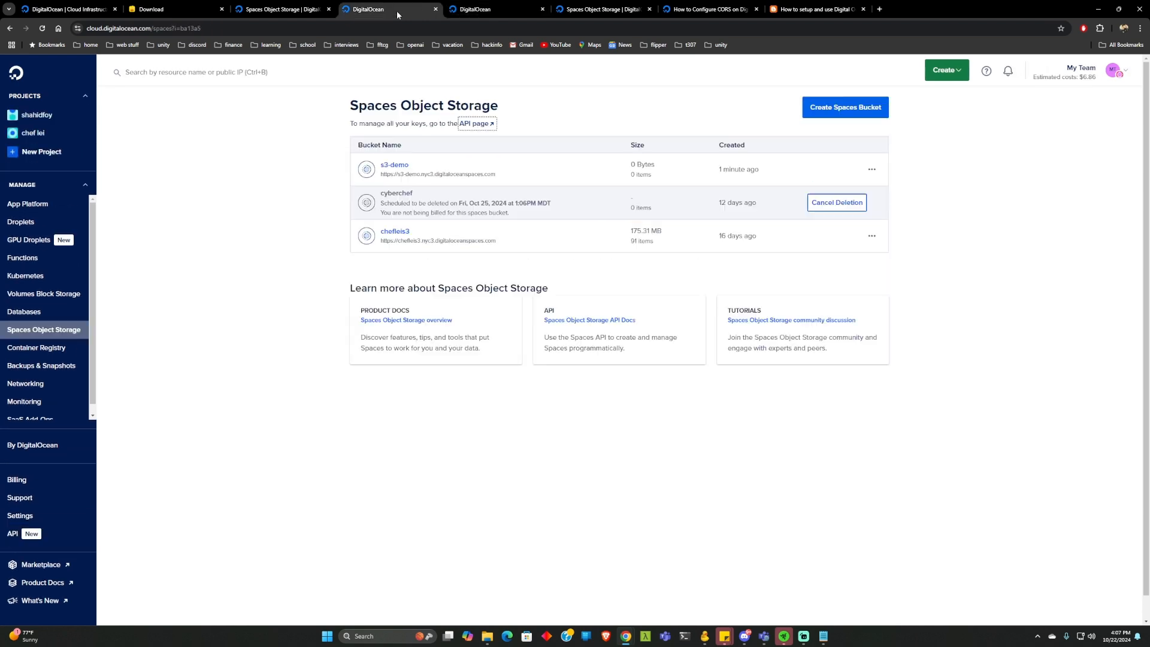
left_click(18, 531)
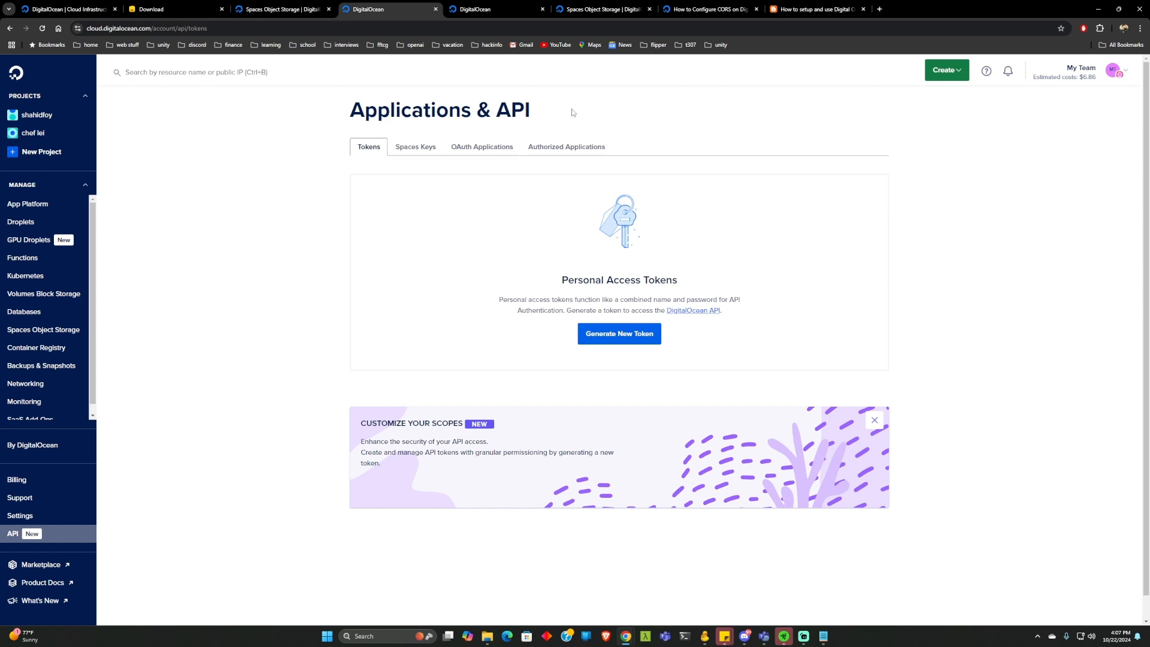
left_click(417, 146)
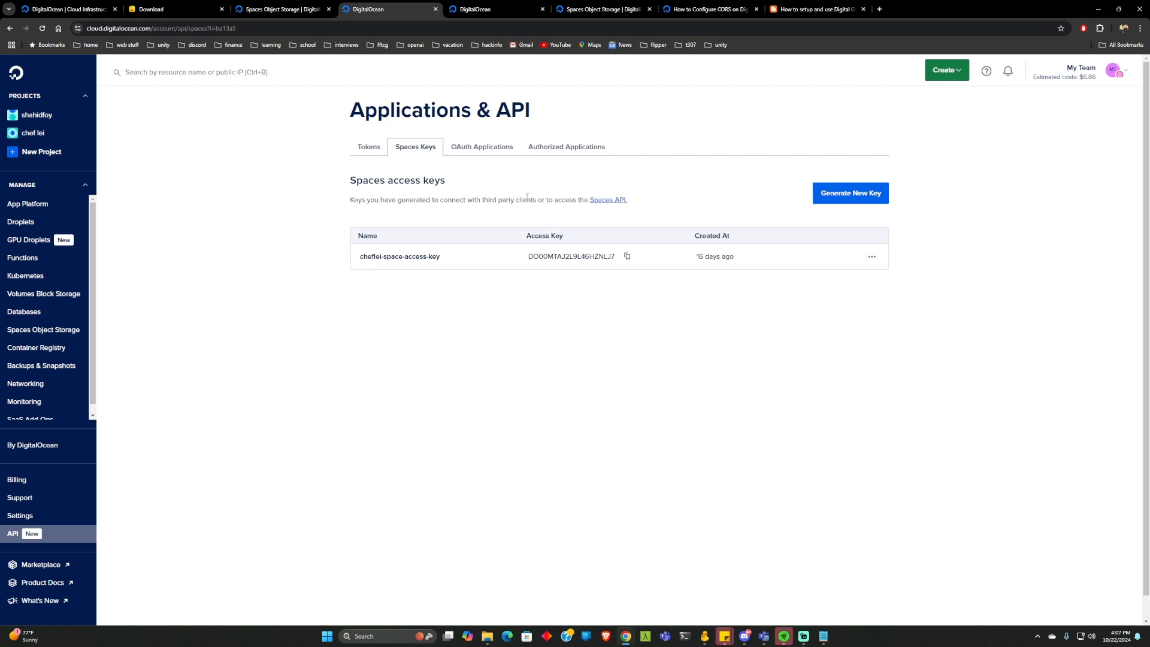
- Generate a new Spaces access key named s3-demo-key
left_click(830, 200)
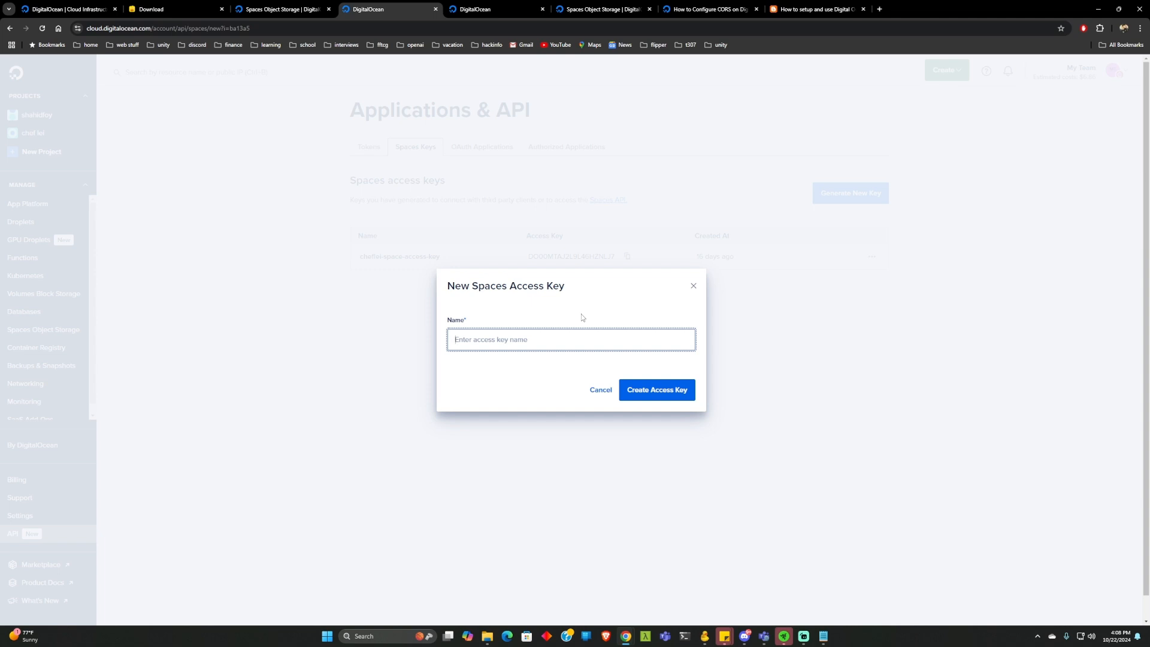
type("s3-dmo")
key("BackSpace")
key("BackSpace")
type("emo-key")
left_click(677, 396)
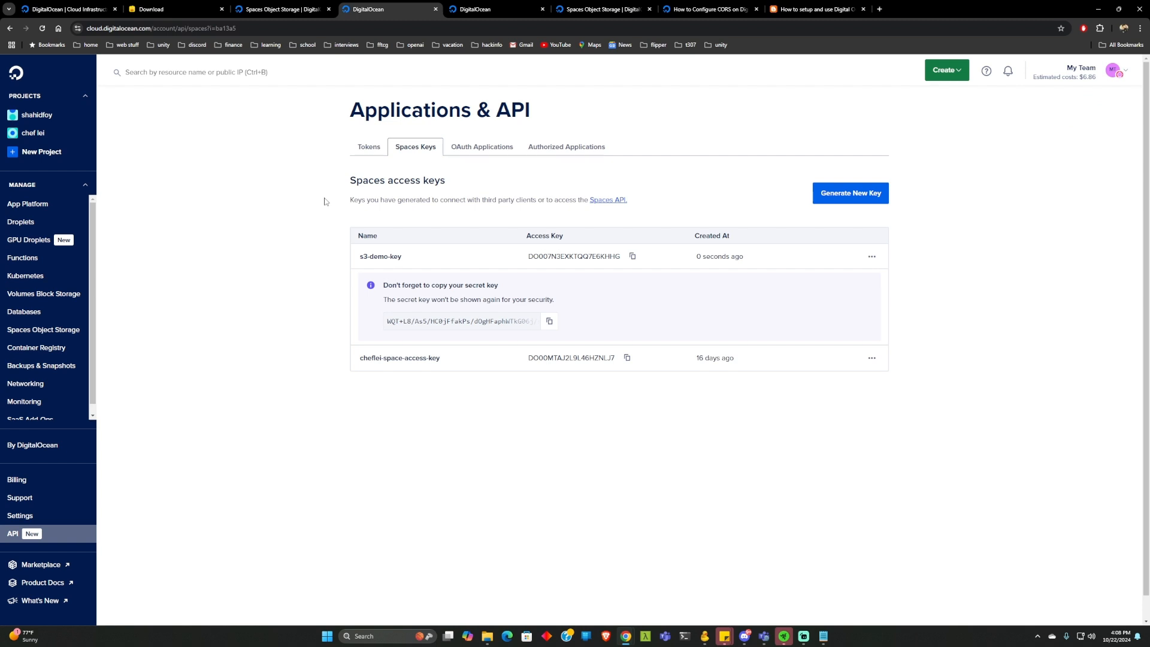
- Copy the access key and the secret key of s3-demo-key, switching to another window after each copy
left_click(633, 256)
left_click_drag(526, 236, 564, 240)
left_click_drag(396, 299, 438, 299)
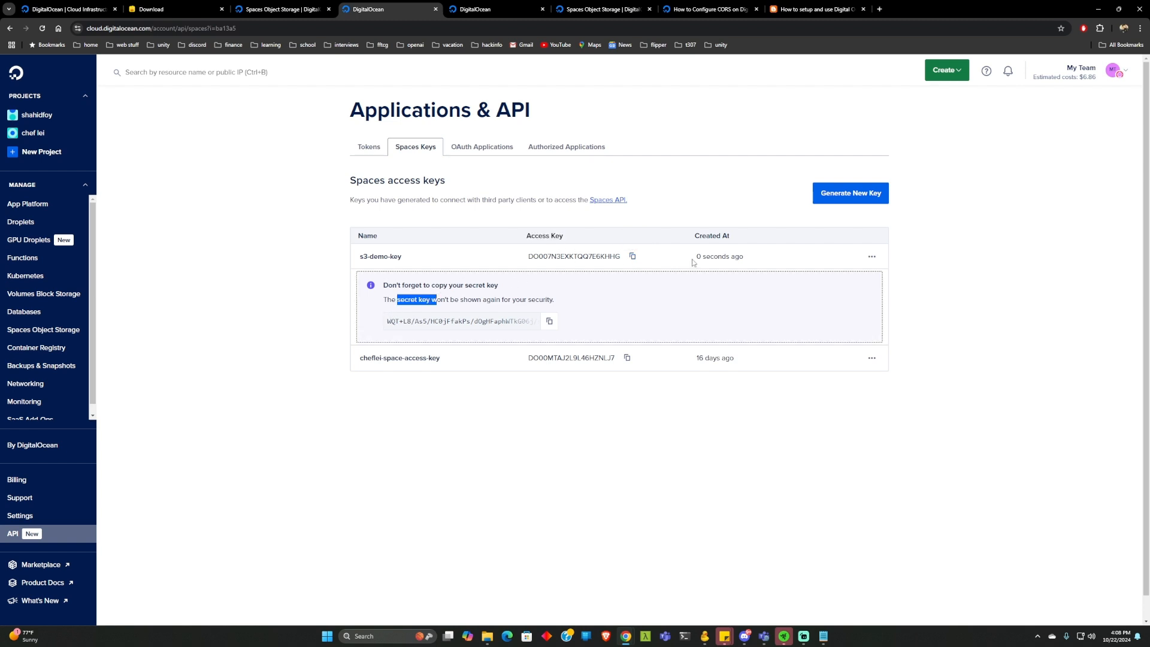
left_click(632, 256)
key("alt+Tab")
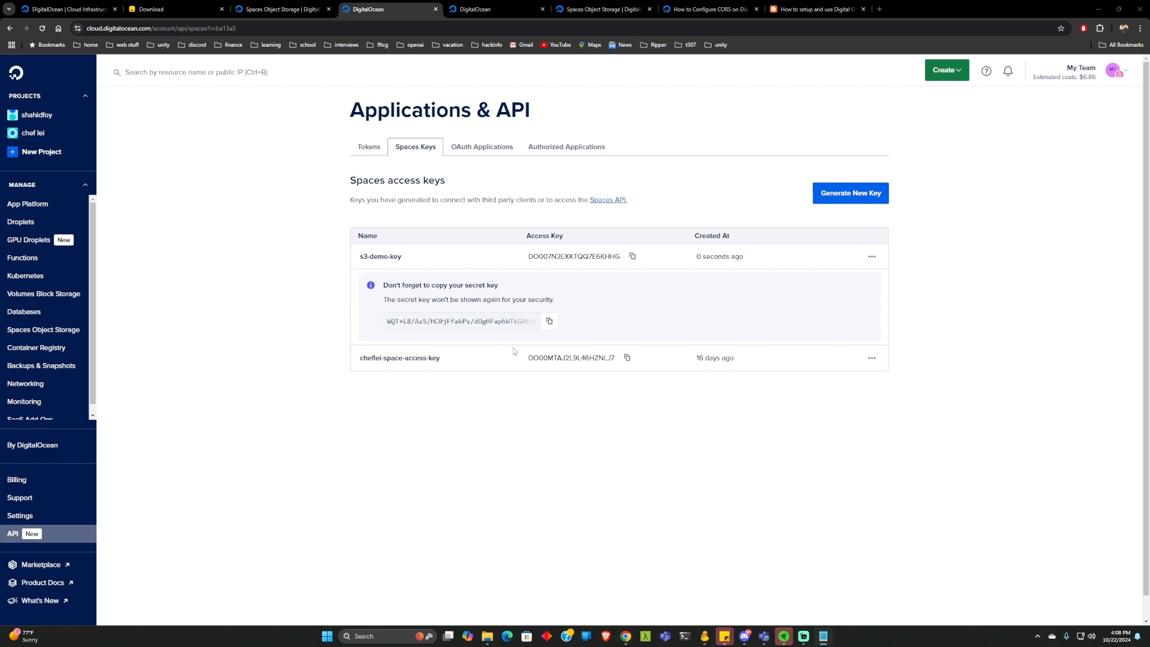
left_click(549, 321)
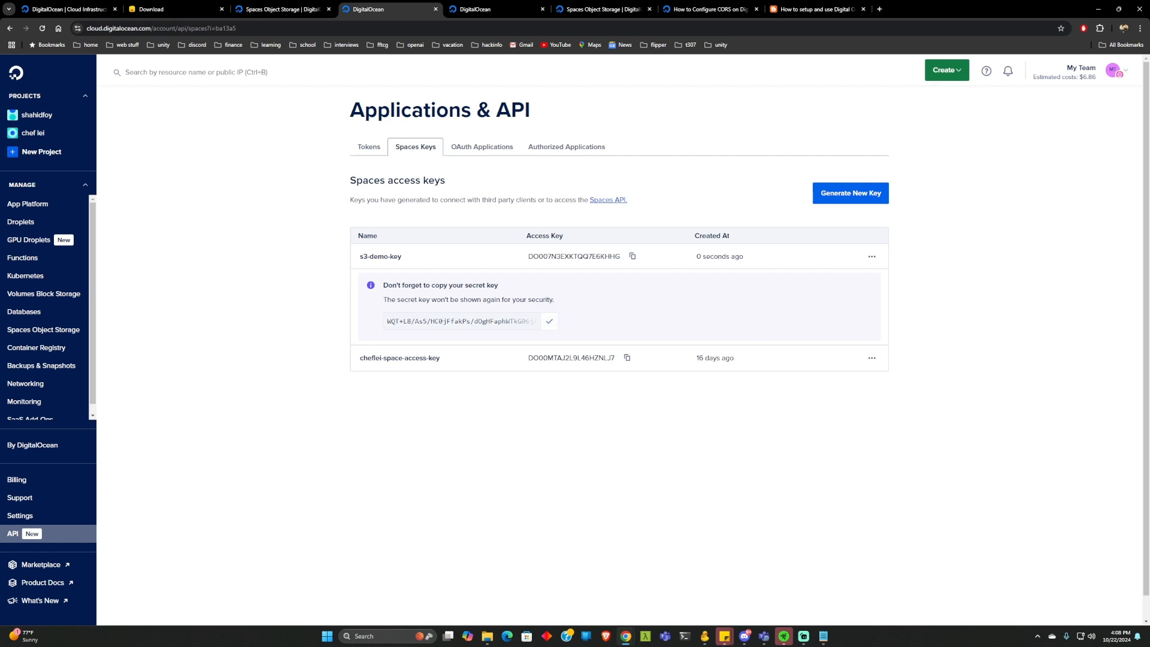
key("alt+Tab")
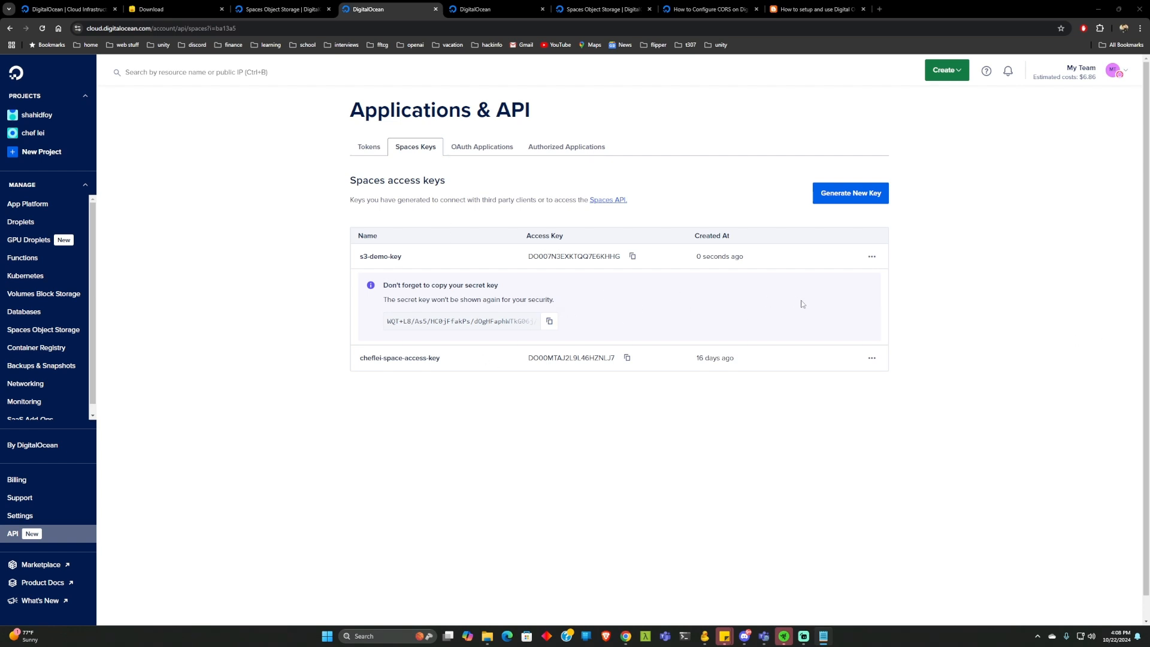
- Reload the Spaces access keys page and look at the actions available for cheflei-space-access-key
left_click(43, 28)
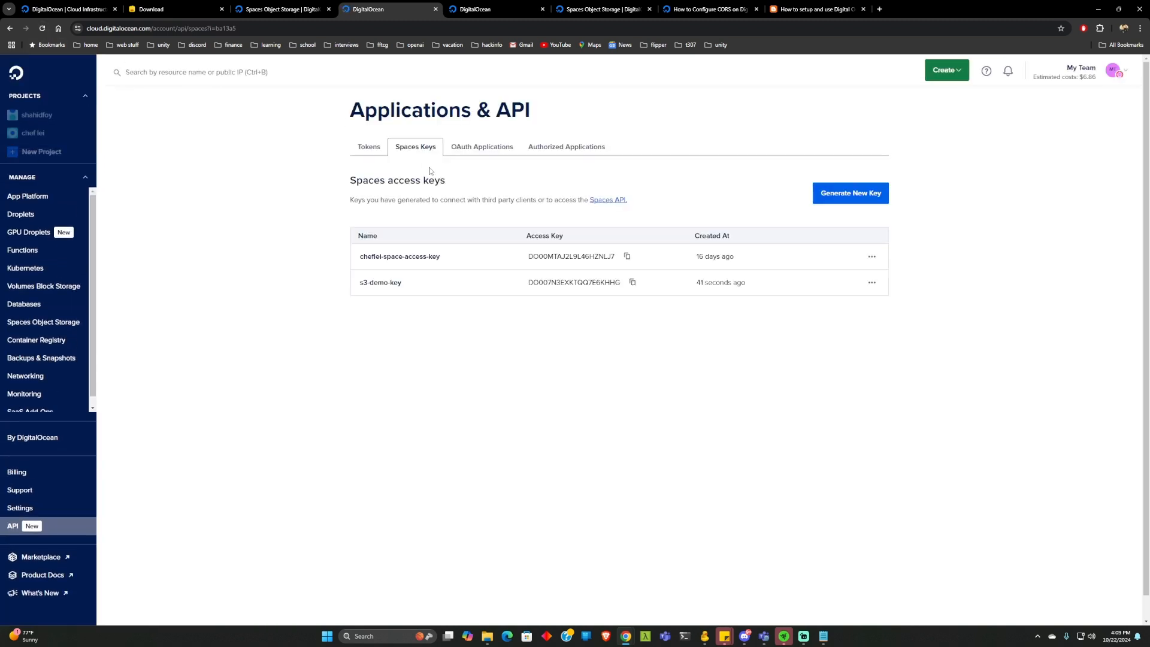
left_click(871, 256)
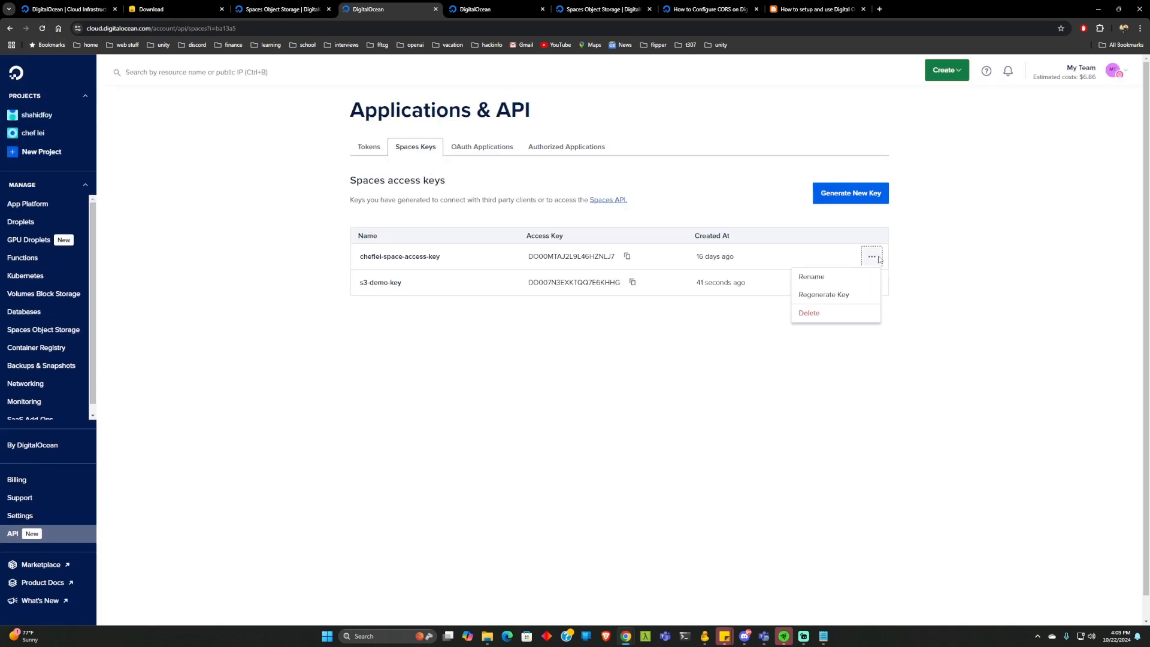
left_click(935, 257)
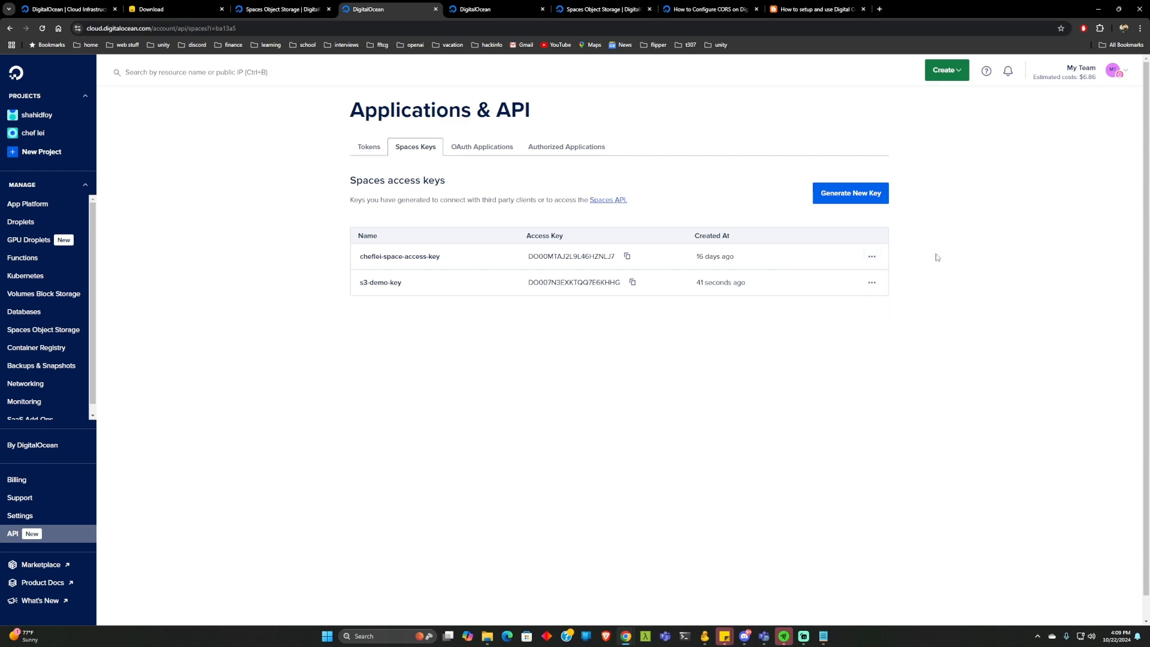
- Switch to Cyberduck, try its window at a smaller size over the browser, and maximize it again
key("alt+Tab")
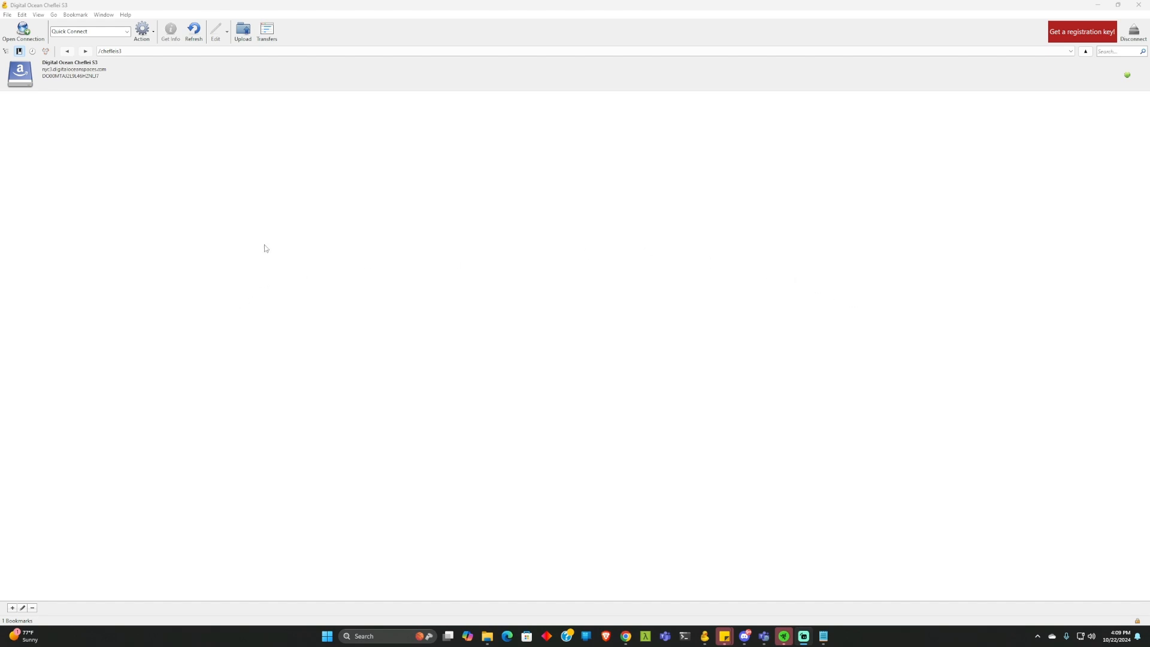
left_click(417, 89)
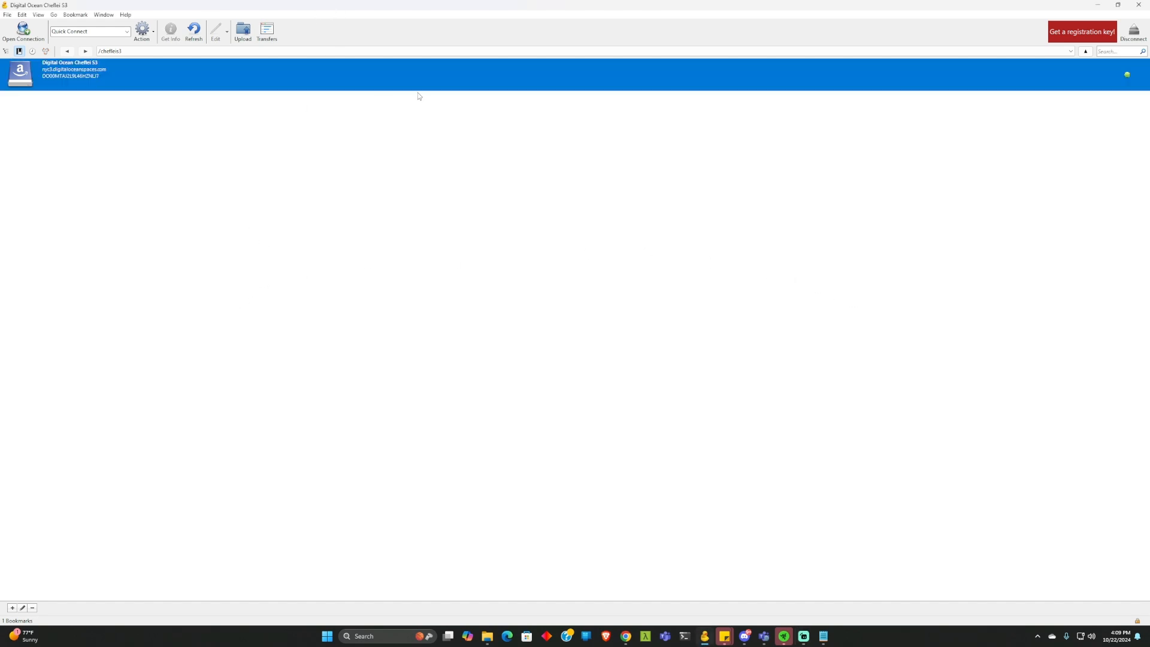
left_click_drag(458, 7, 594, 112)
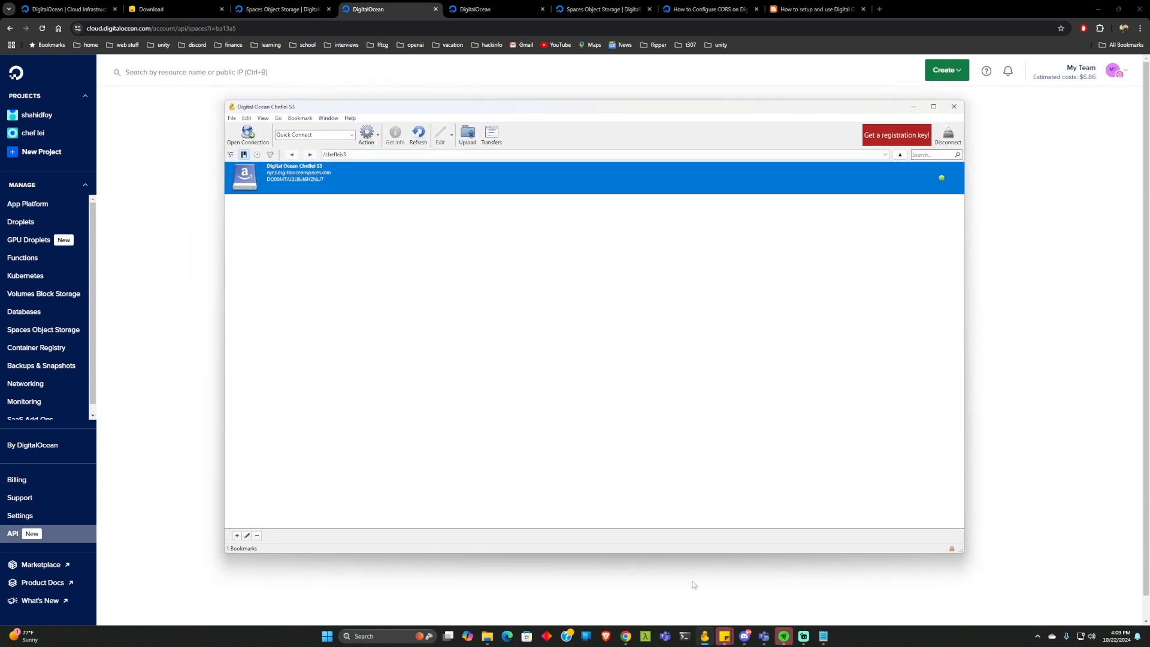
left_click(704, 640)
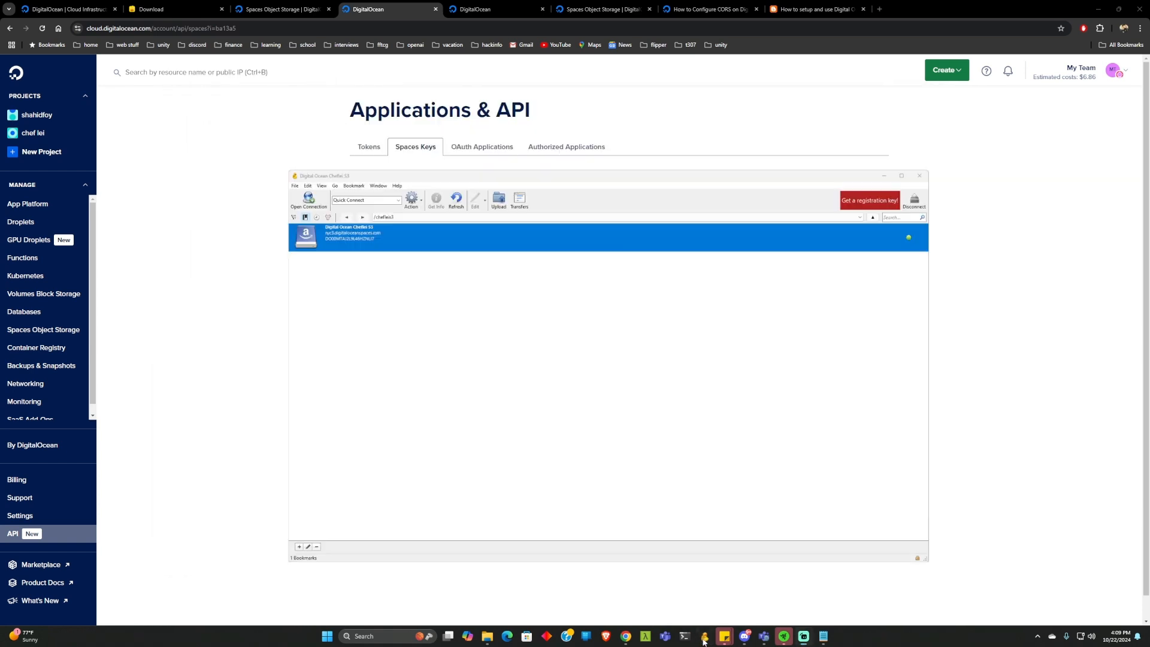
left_click(704, 641)
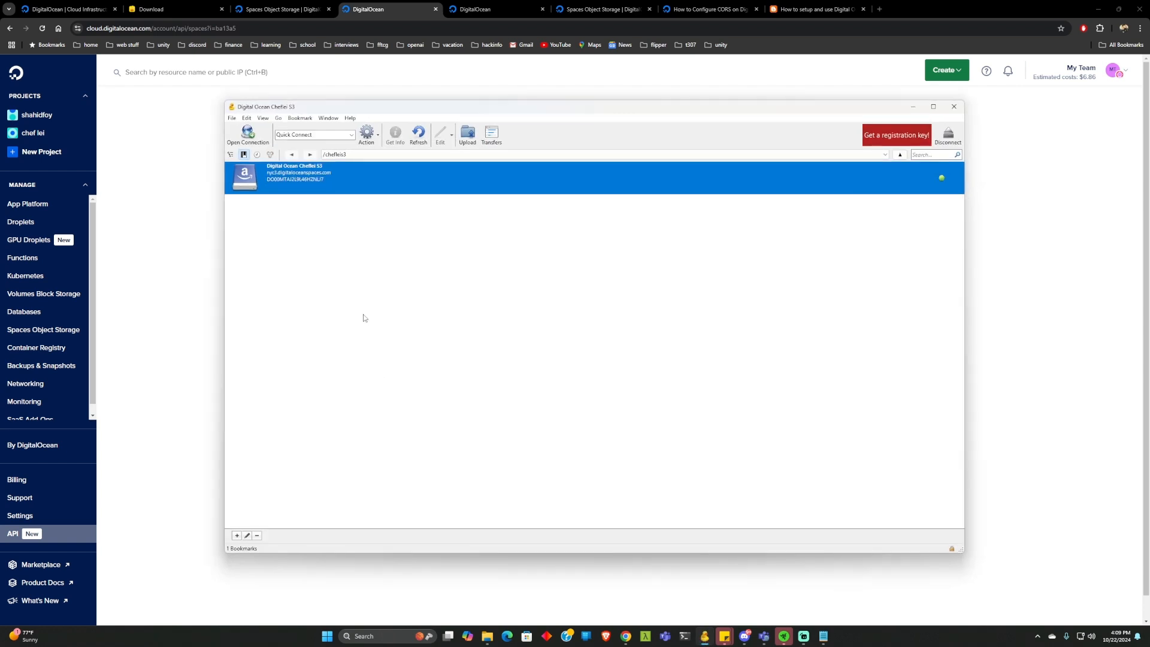
left_click(932, 107)
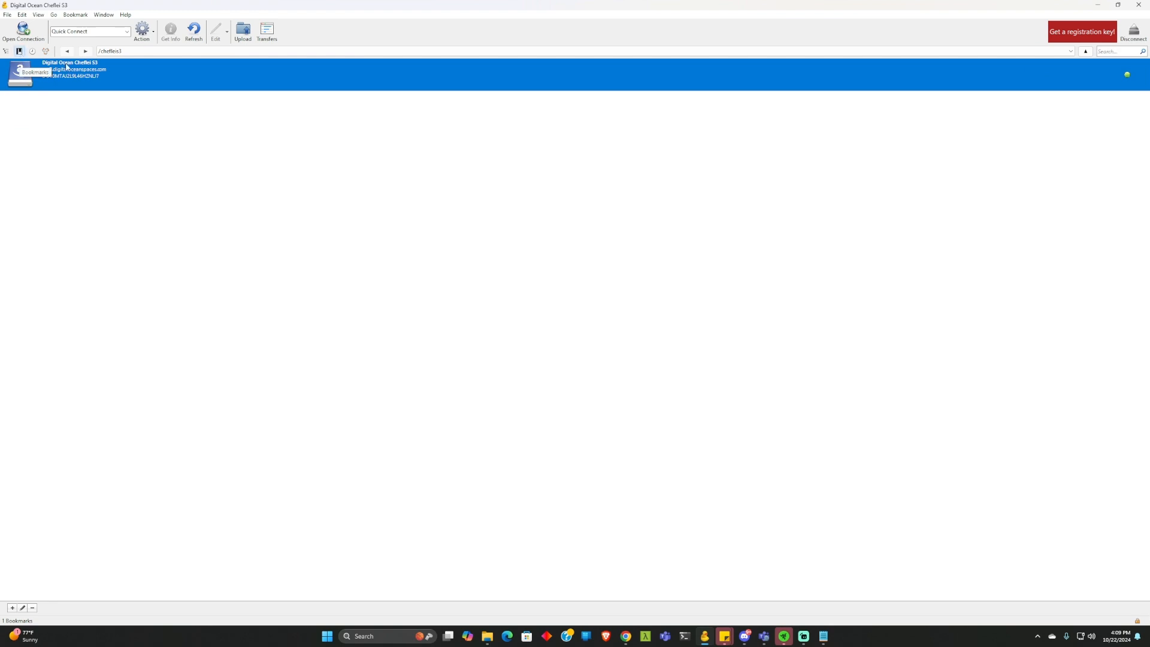
left_click(117, 143)
left_click(123, 90)
left_click(92, 94)
left_click(96, 87)
left_click(115, 144)
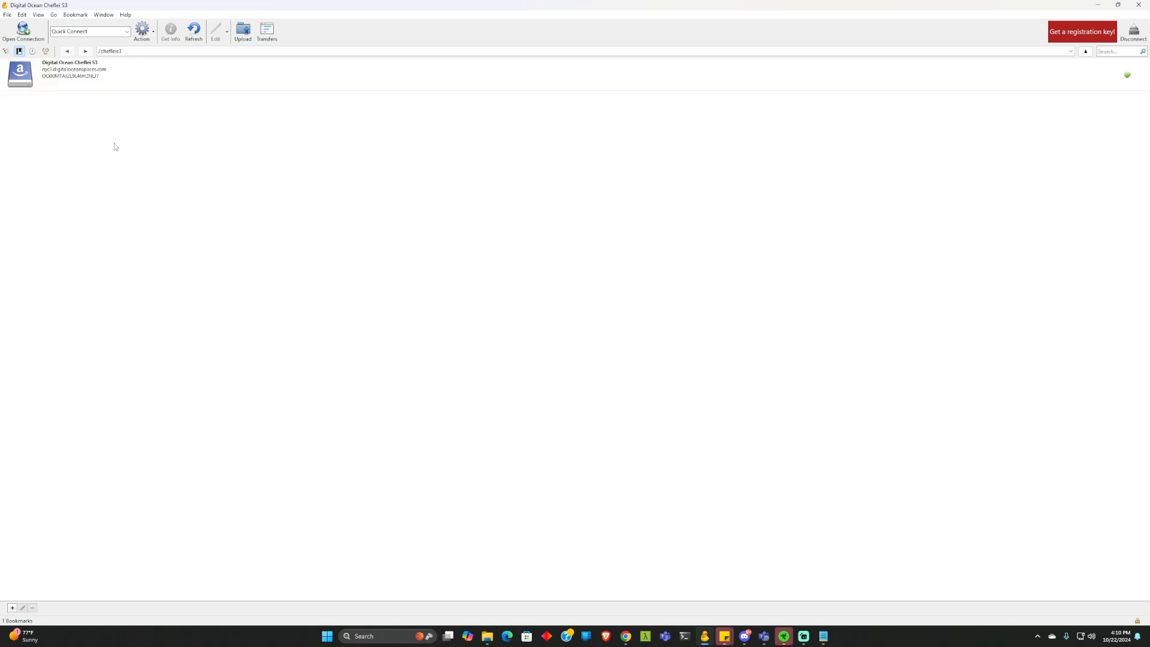
left_click(75, 73)
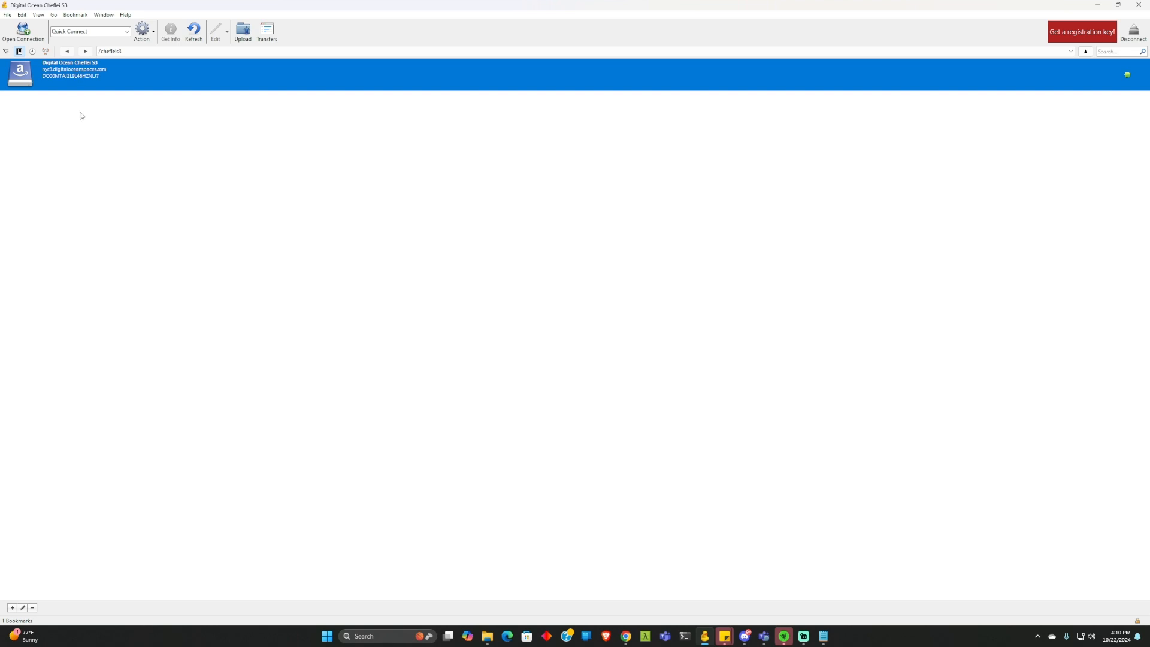
left_click(90, 161)
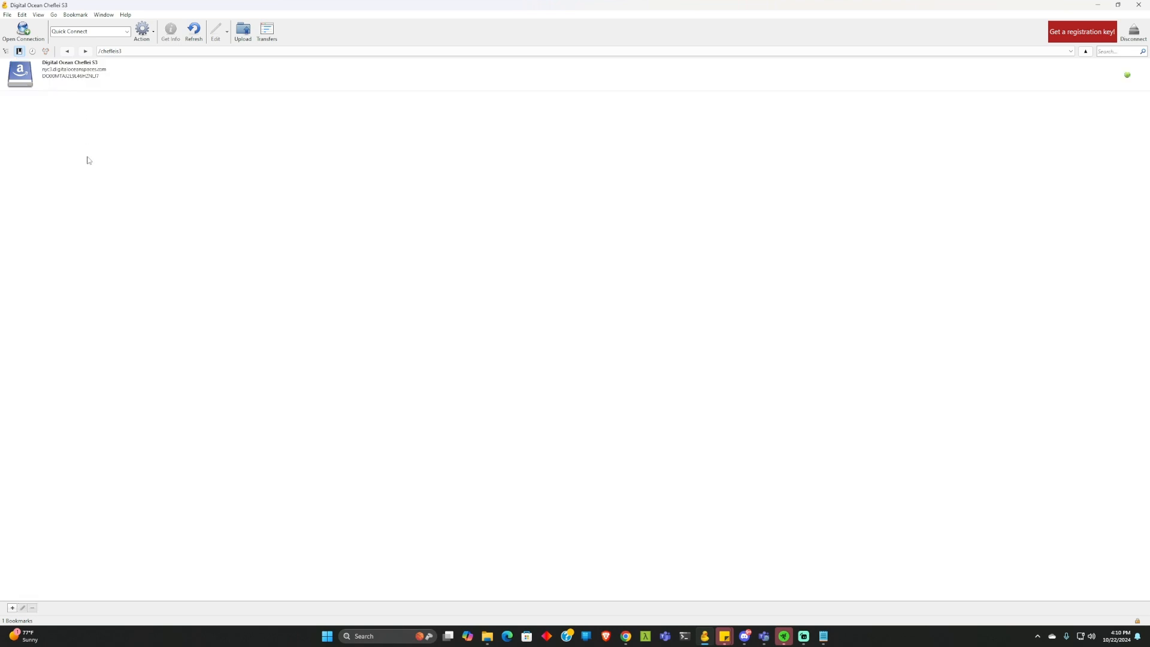
- Open the connection of the existing Digital Ocean Cheflei S3 bookmark and return to the bookmark list
double_click(95, 67)
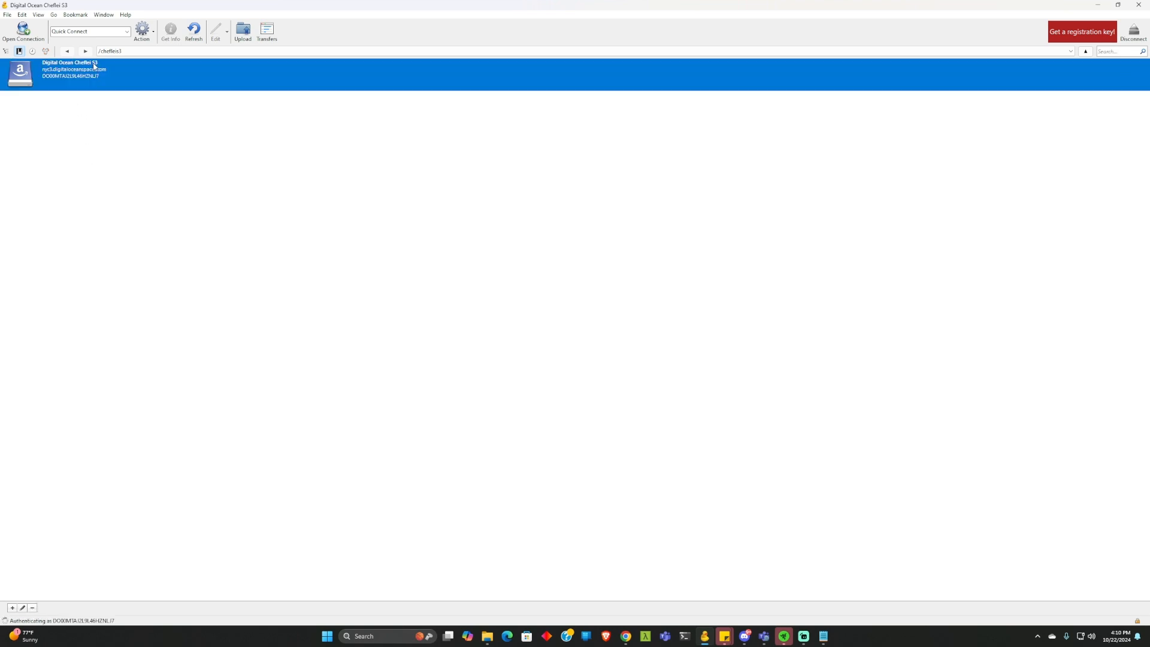
left_click(19, 51)
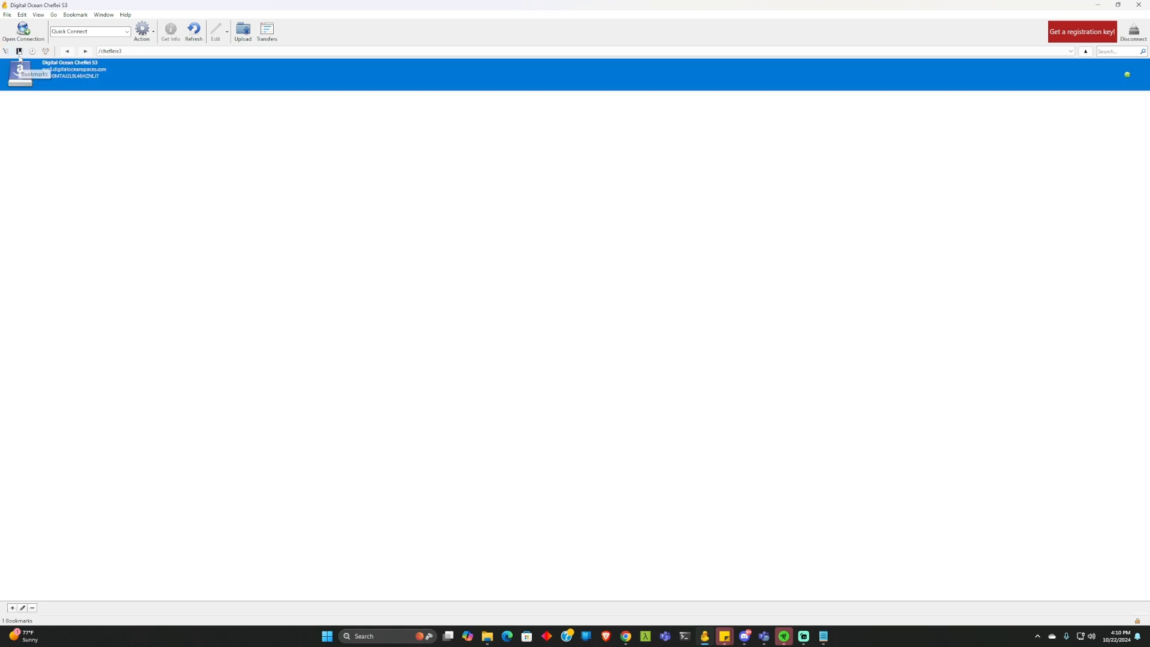
left_click(97, 538)
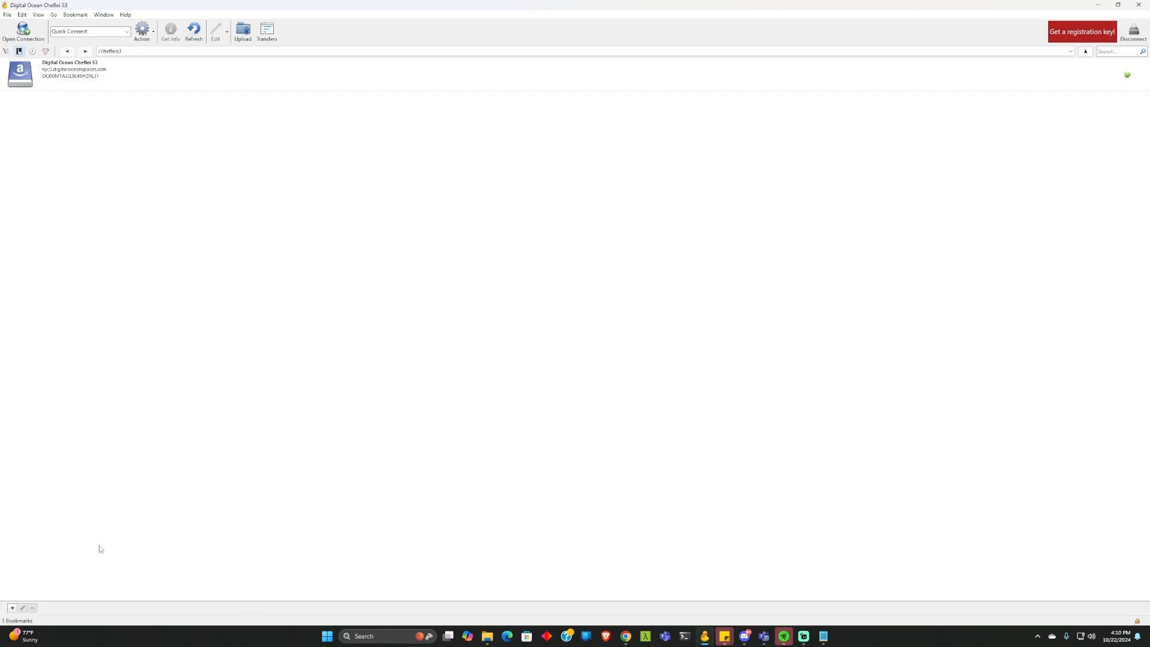
- Add a new bookmark and choose Amazon S3 as its connection protocol
left_click(12, 608)
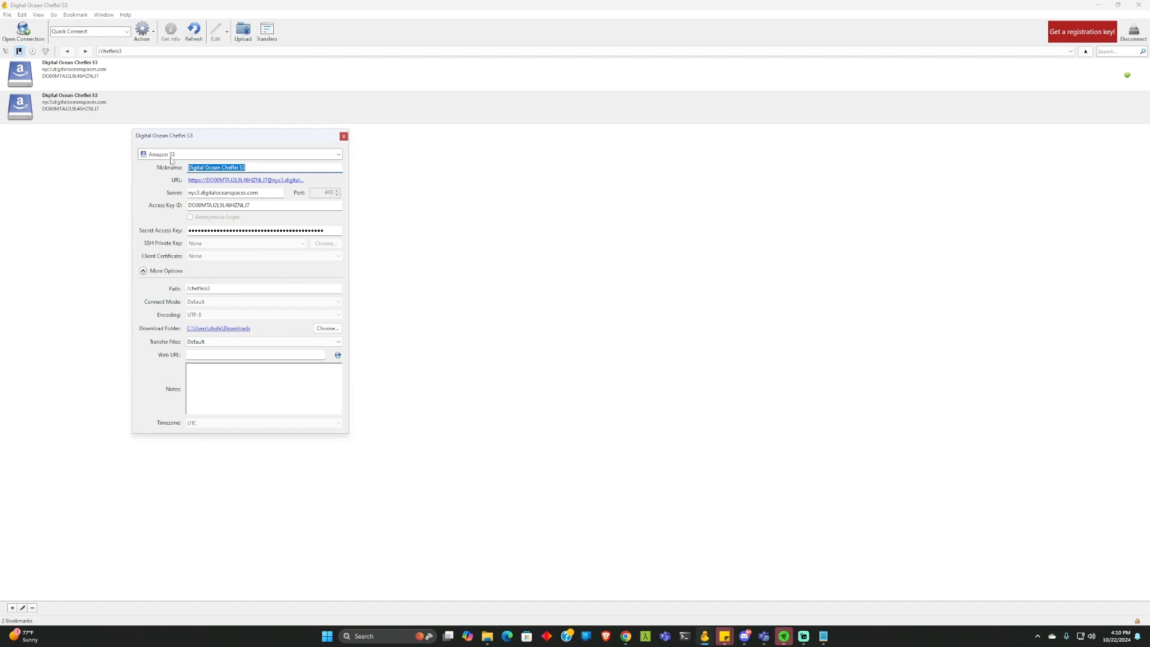
left_click_drag(212, 137, 293, 150)
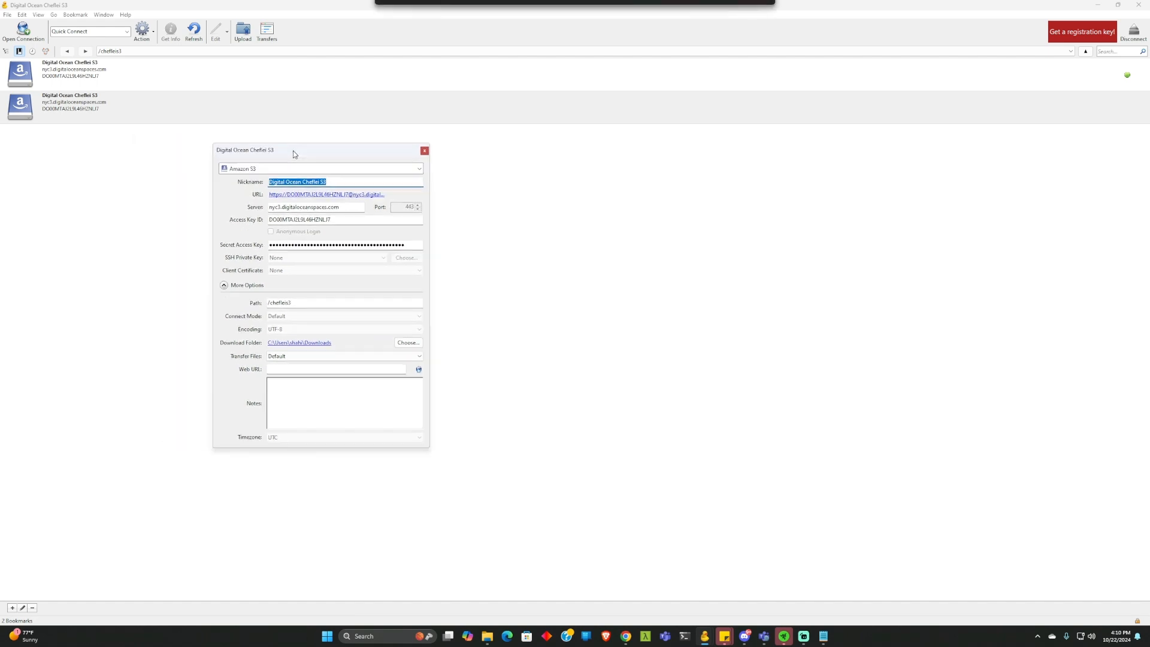
left_click(265, 169)
left_click(266, 170)
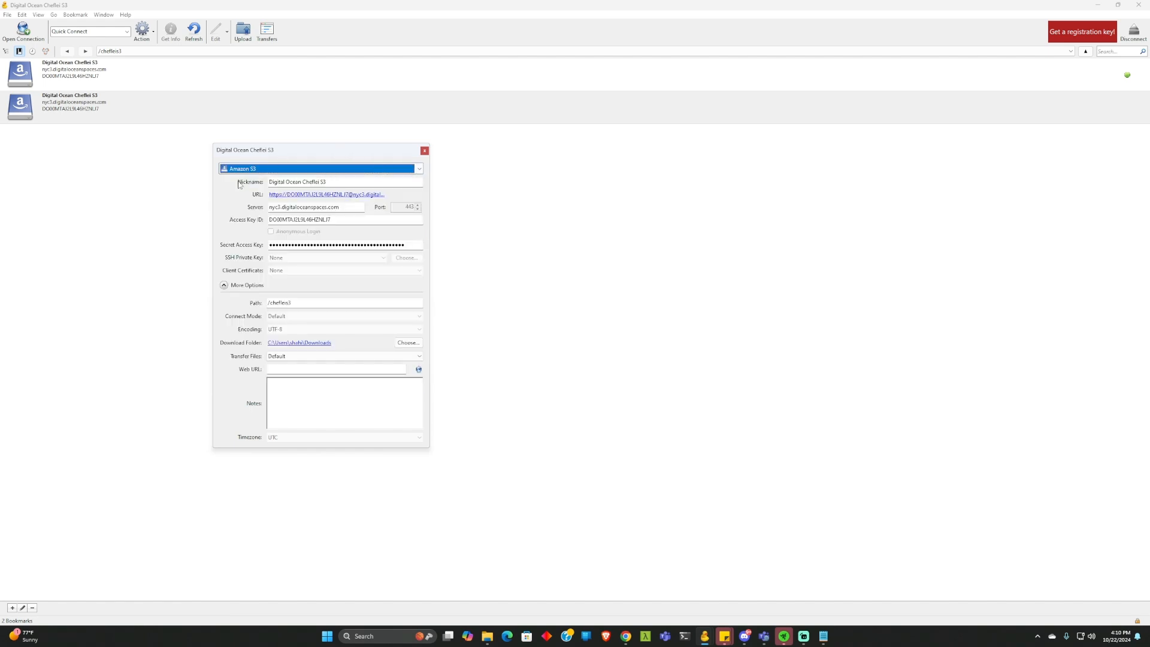
left_click(267, 170)
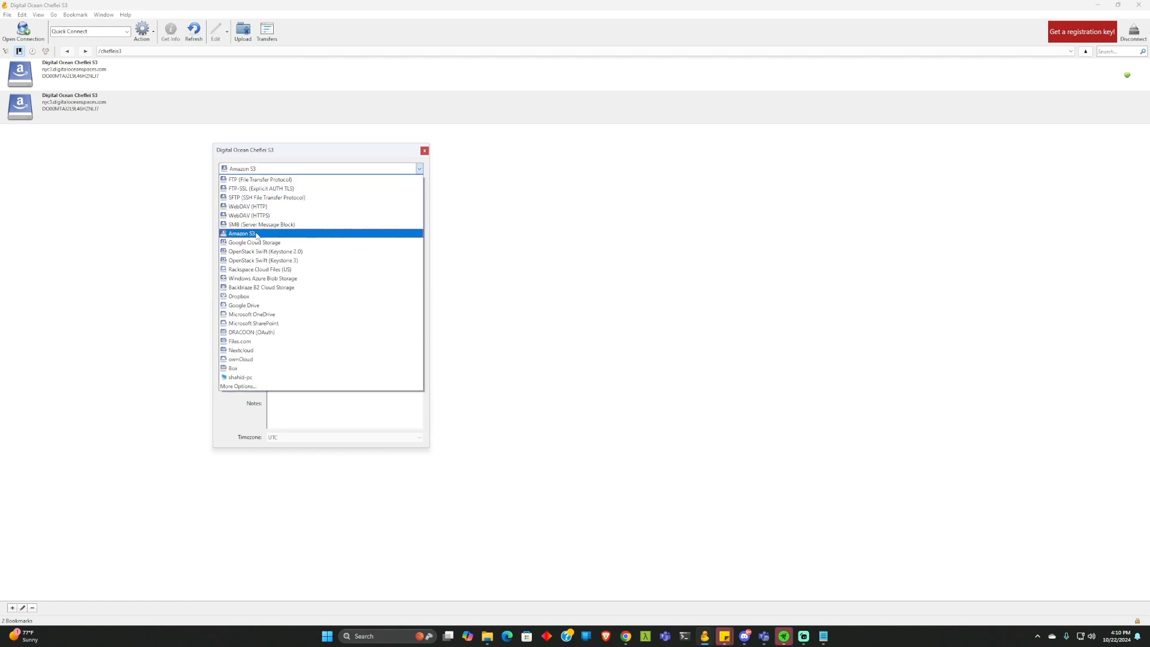
left_click(258, 234)
- Change the new bookmark's nickname to "Digital Ocean s3 demo"
left_click_drag(327, 182, 305, 184)
type("s3")
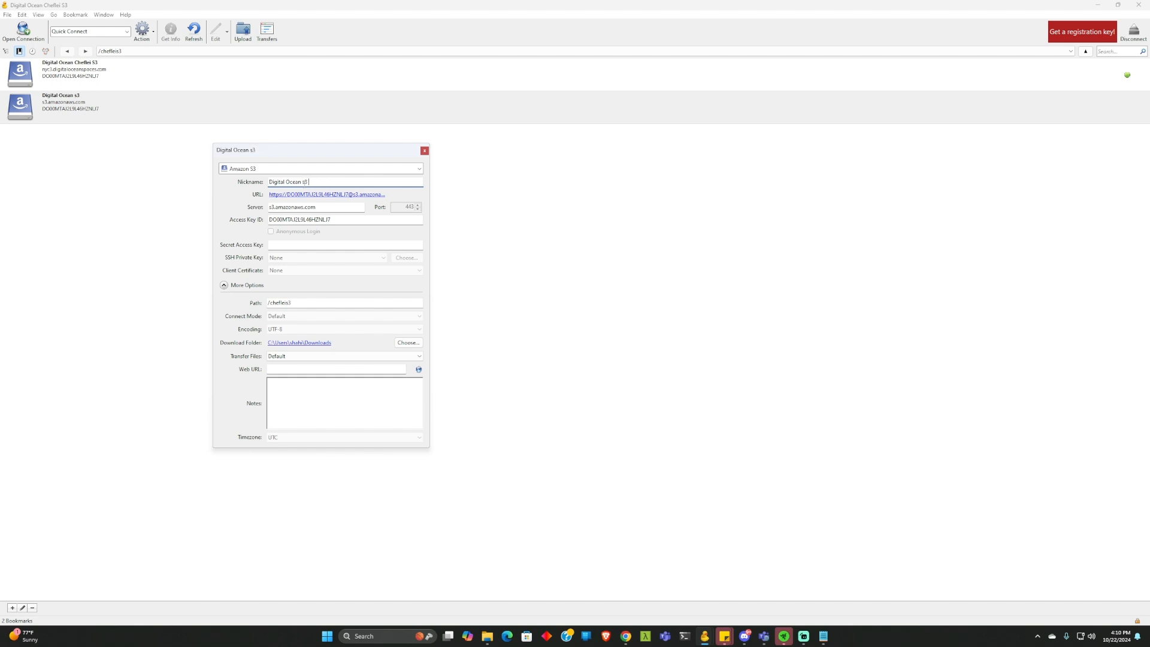
type(" demo")
- Switch to the DigitalOcean browser page, open the s3-demo bucket and copy its origin endpoint URL
left_click(324, 206)
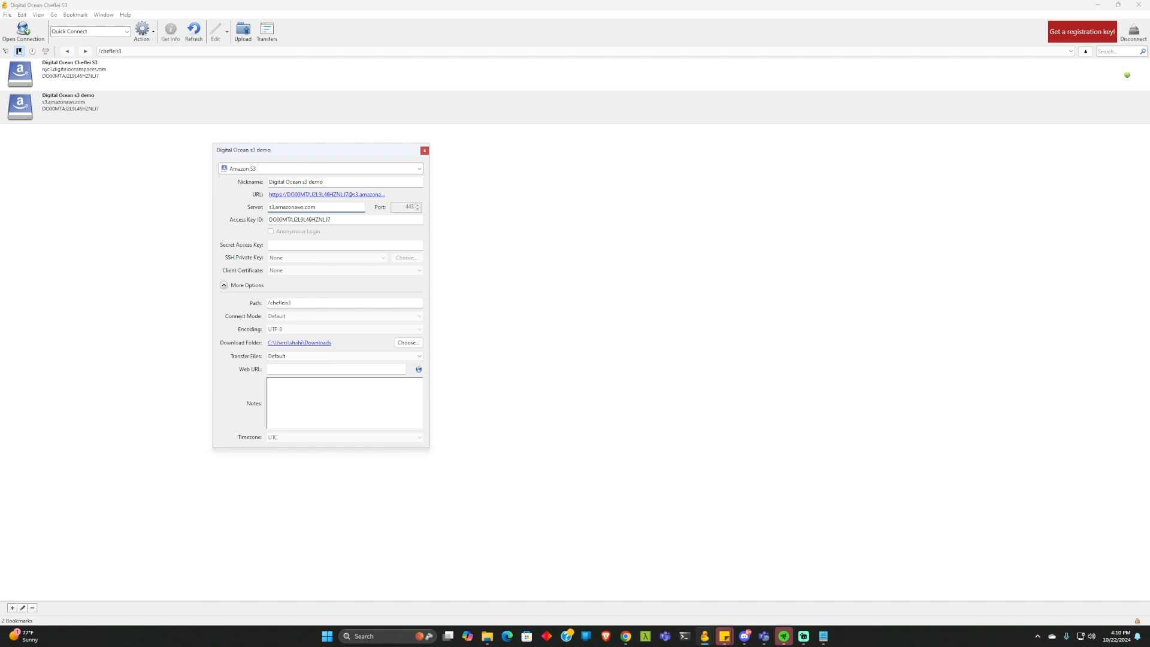
key("alt+Tab")
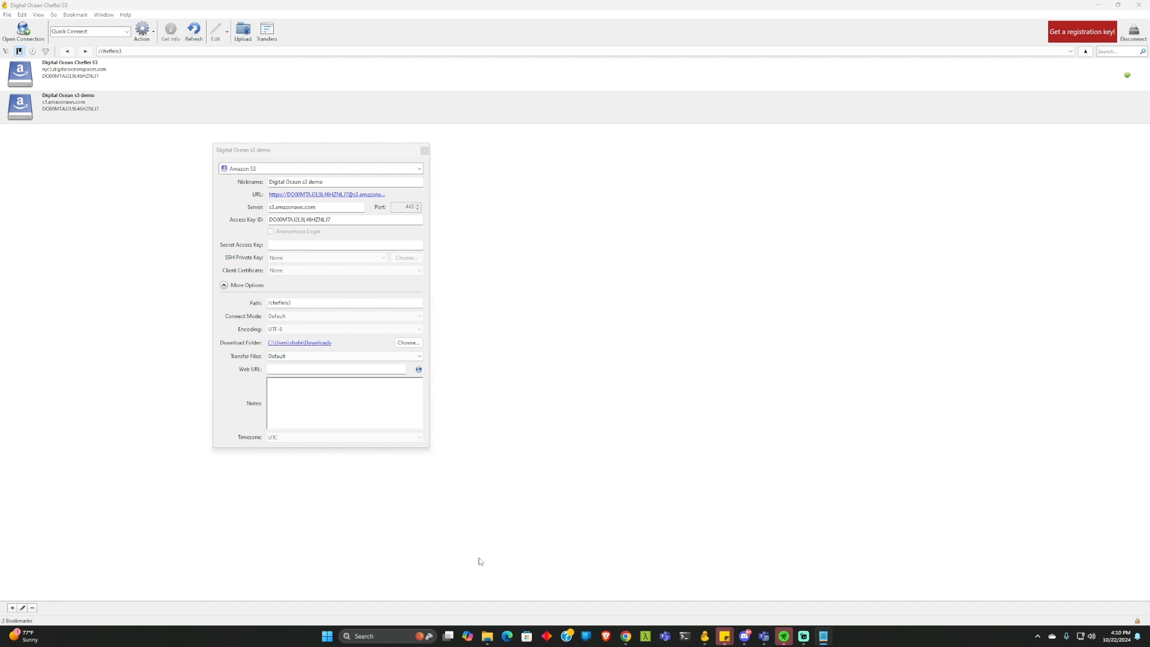
mouse_move(626, 636)
left_click(597, 593)
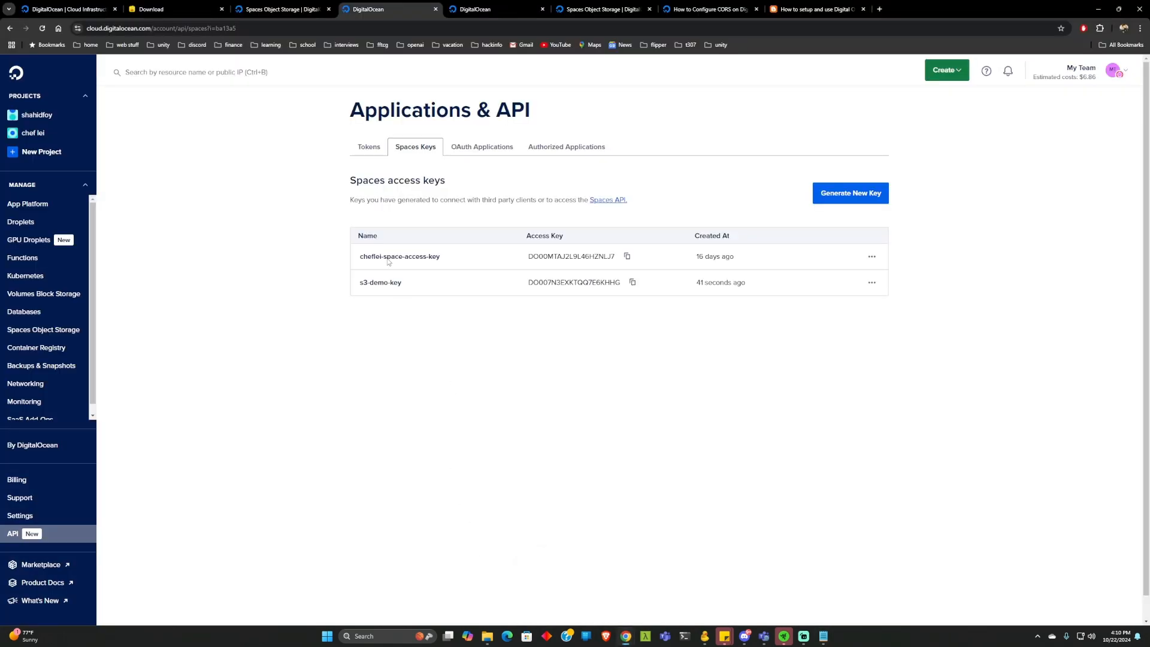
left_click(35, 330)
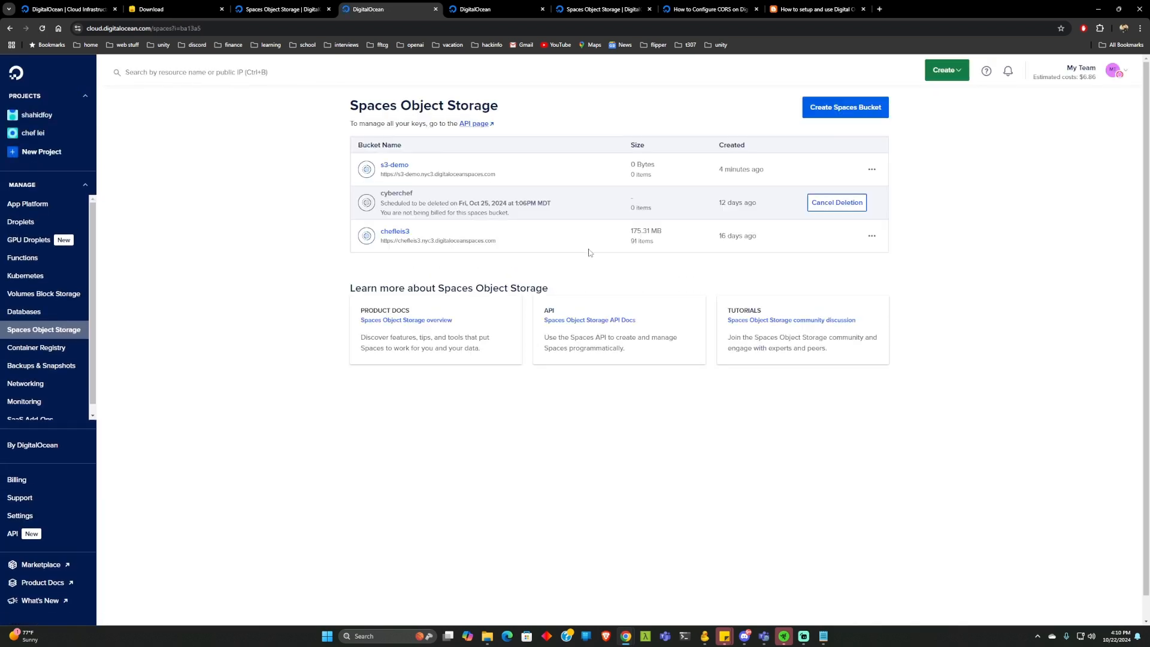
left_click(402, 170)
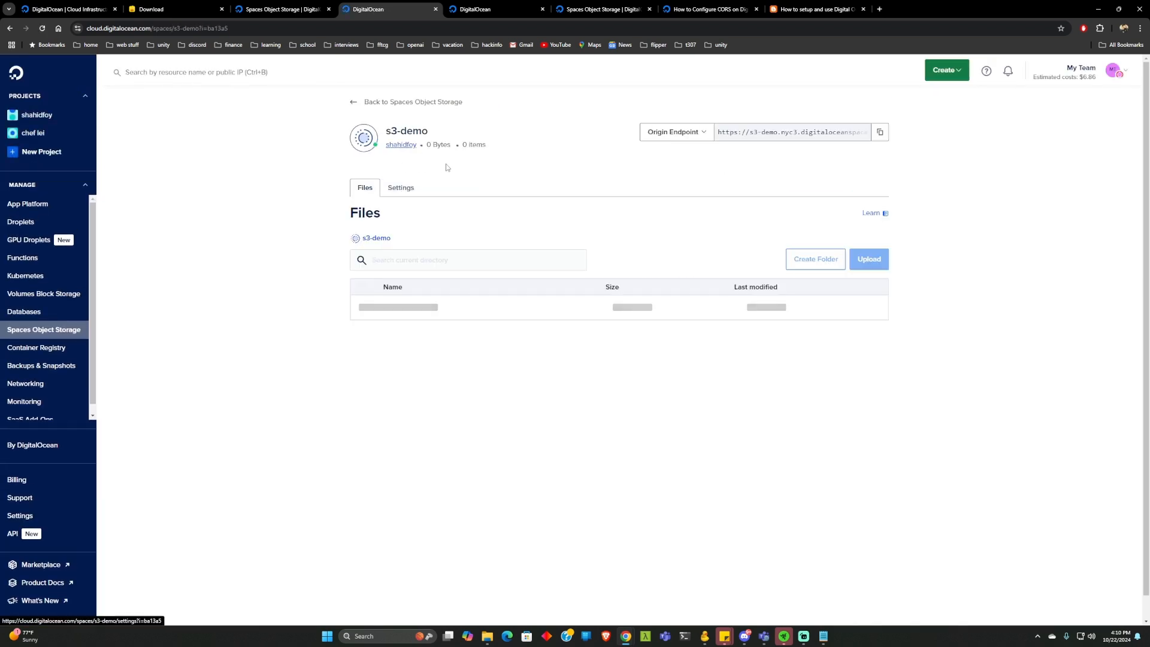
left_click(878, 132)
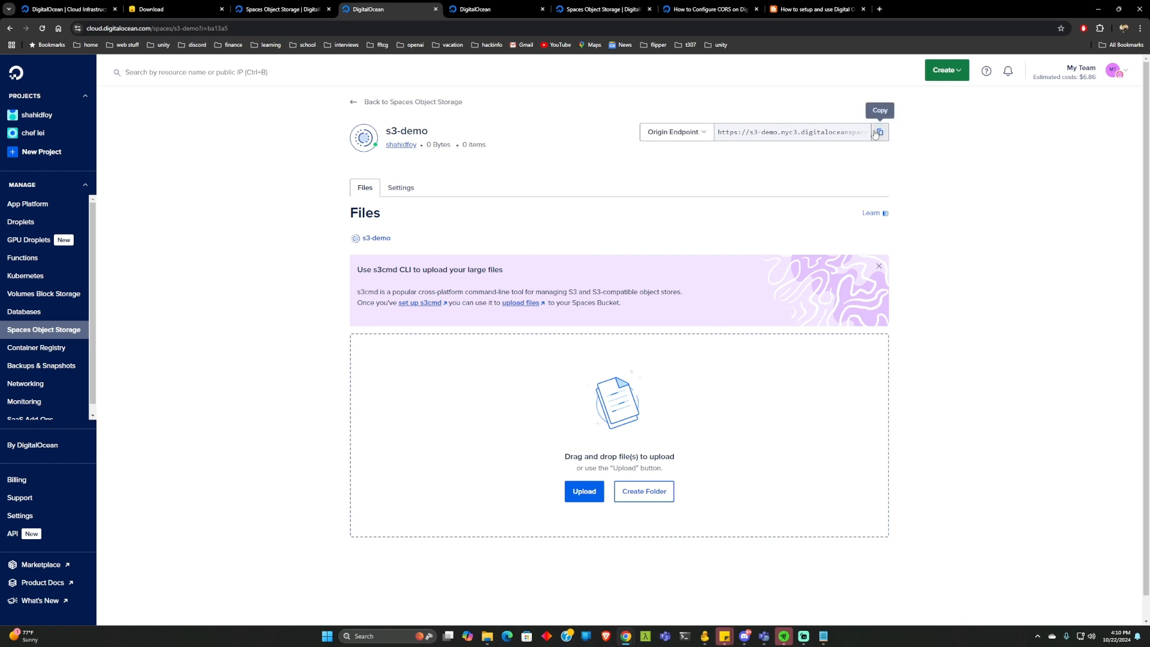
- Return to the Cyberduck bookmark settings and set the server to nyc3.digitaloceanspaces.com
mouse_move(703, 637)
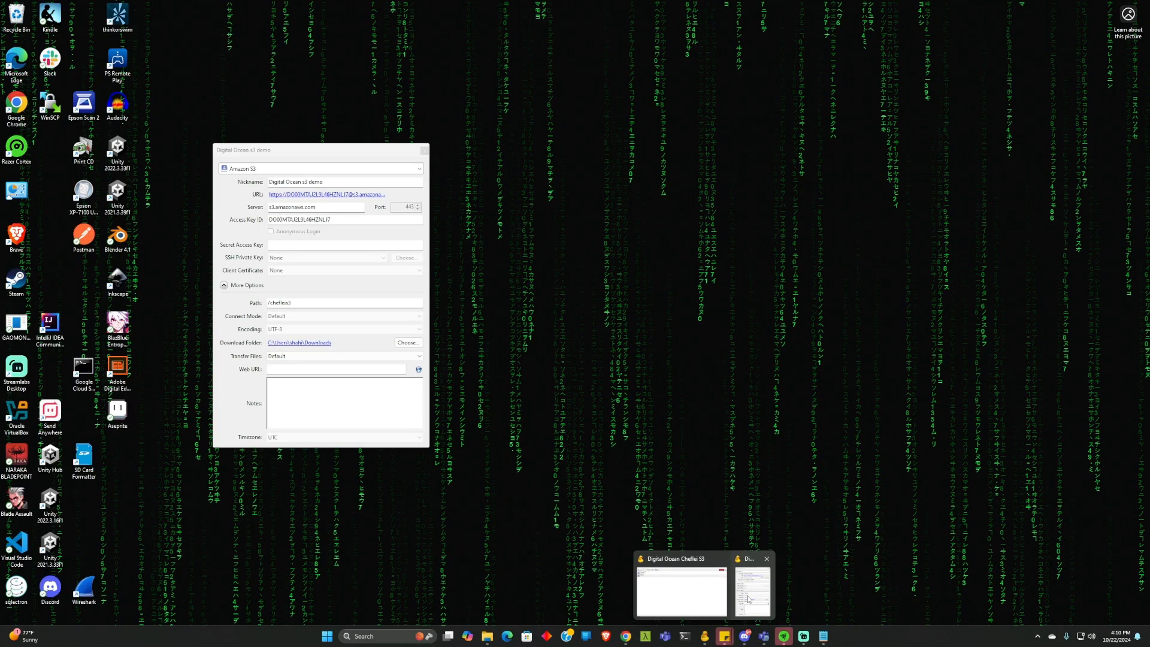
left_click(752, 590)
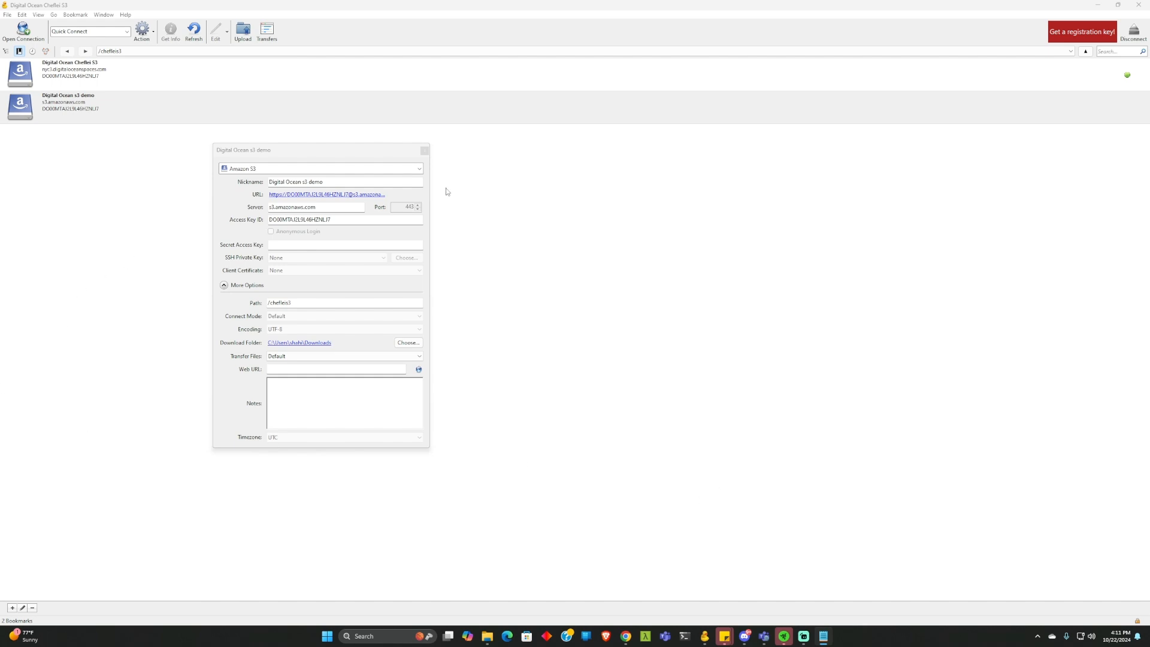
triple_click(311, 205)
key("ctrl+v")
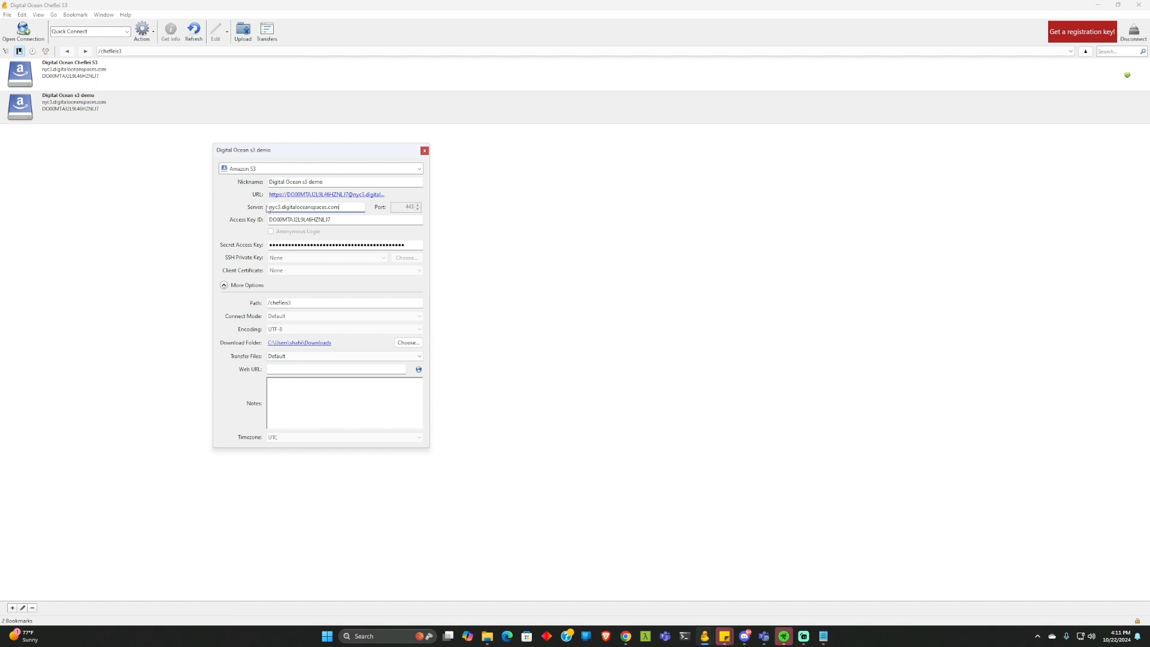
left_click_drag(269, 207, 329, 208)
- Set the bookmark's path to /s3-demo, pasting the bucket name fetched from another window
left_click(303, 303)
key("alt+Tab")
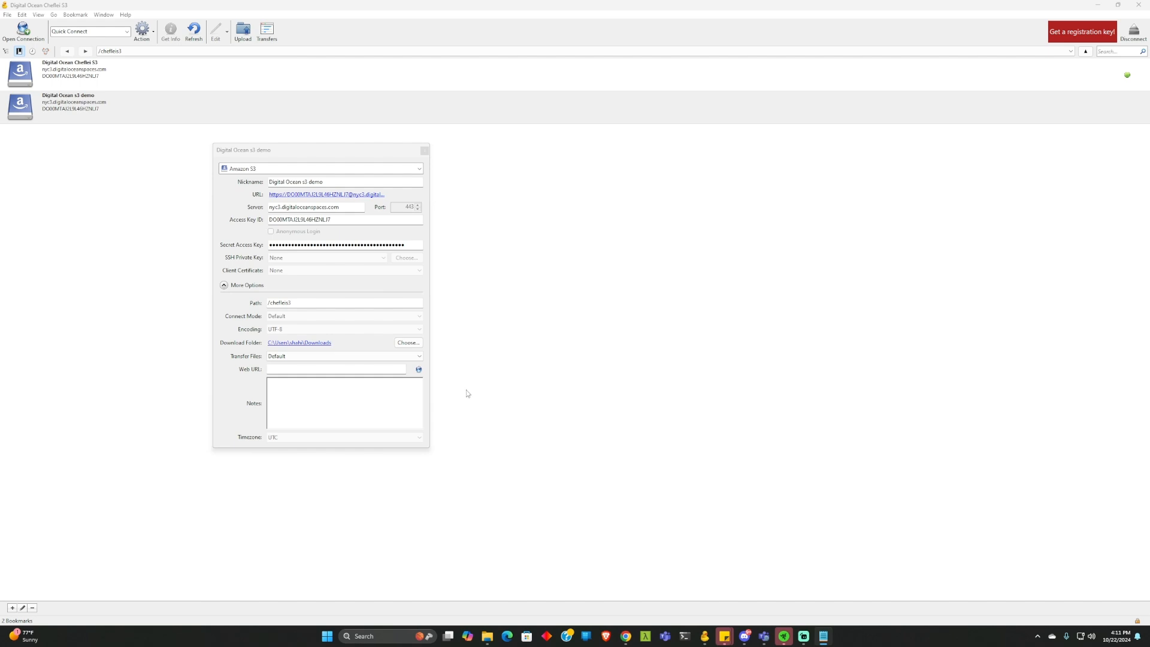
left_click_drag(301, 303, 273, 303)
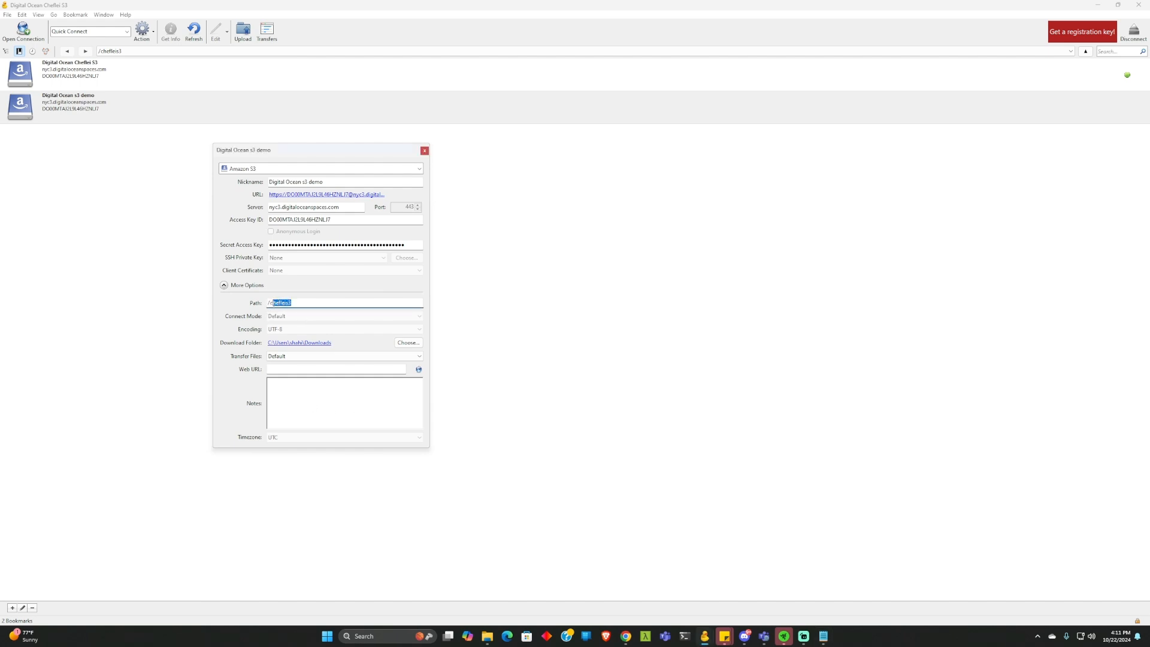
key("ctrl+v")
- Paste the s3-demo-key access key ID and secret access key into the bookmark, fetching each from the other window
key("alt+Tab")
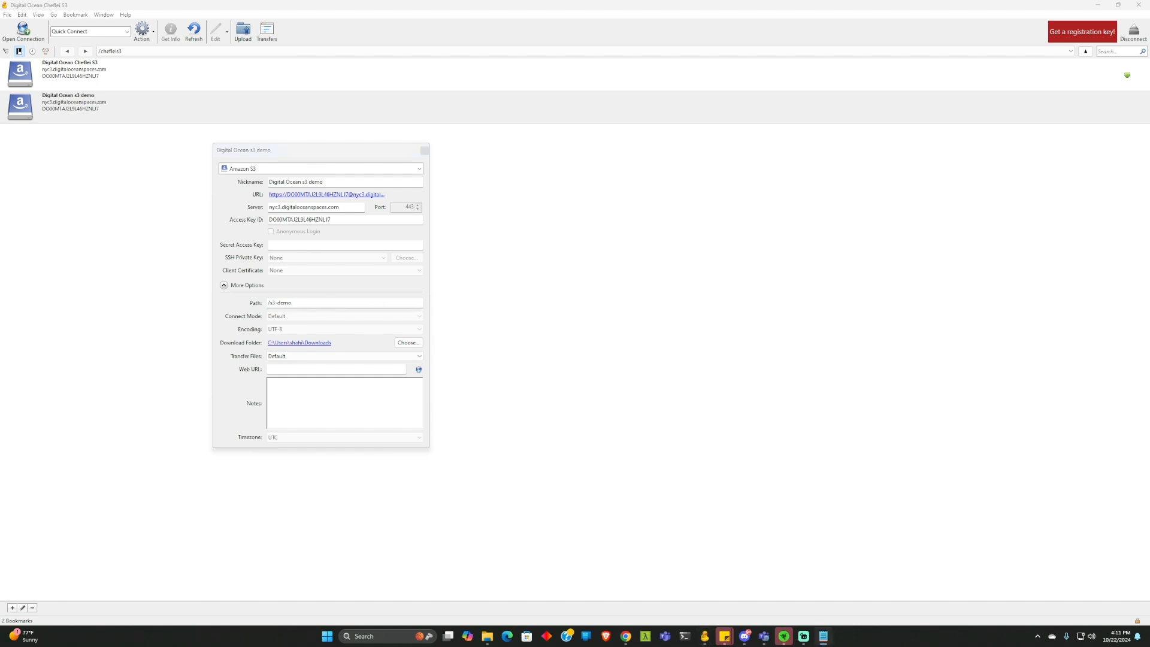
left_click_drag(331, 220, 241, 239)
key("ctrl+v")
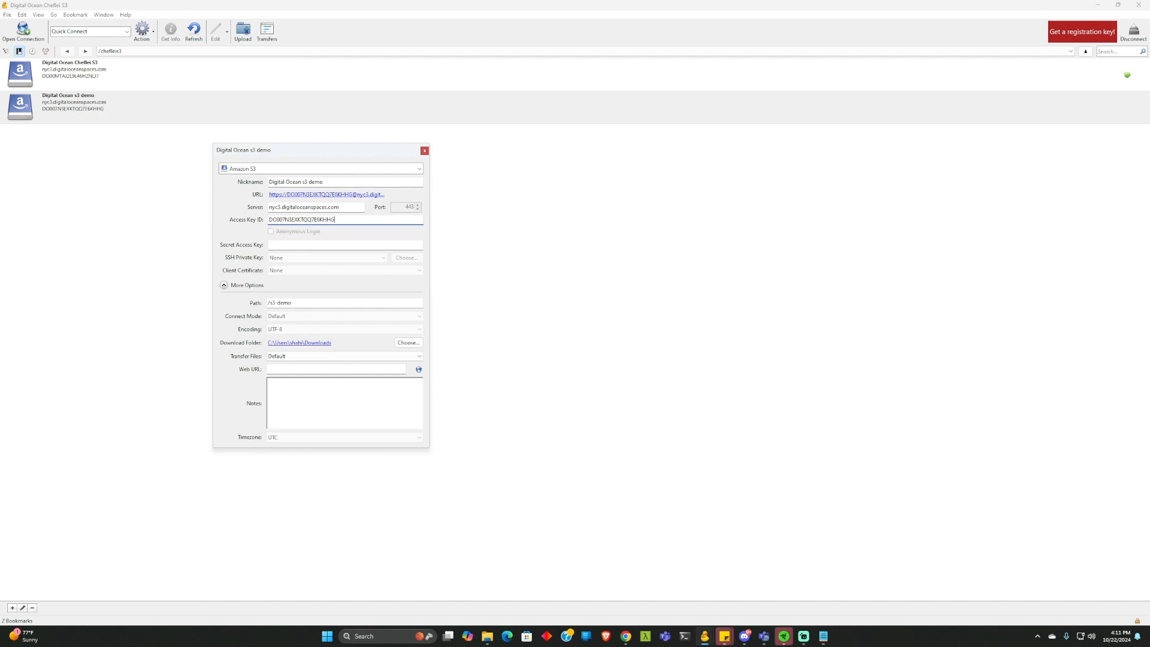
key("alt+Tab")
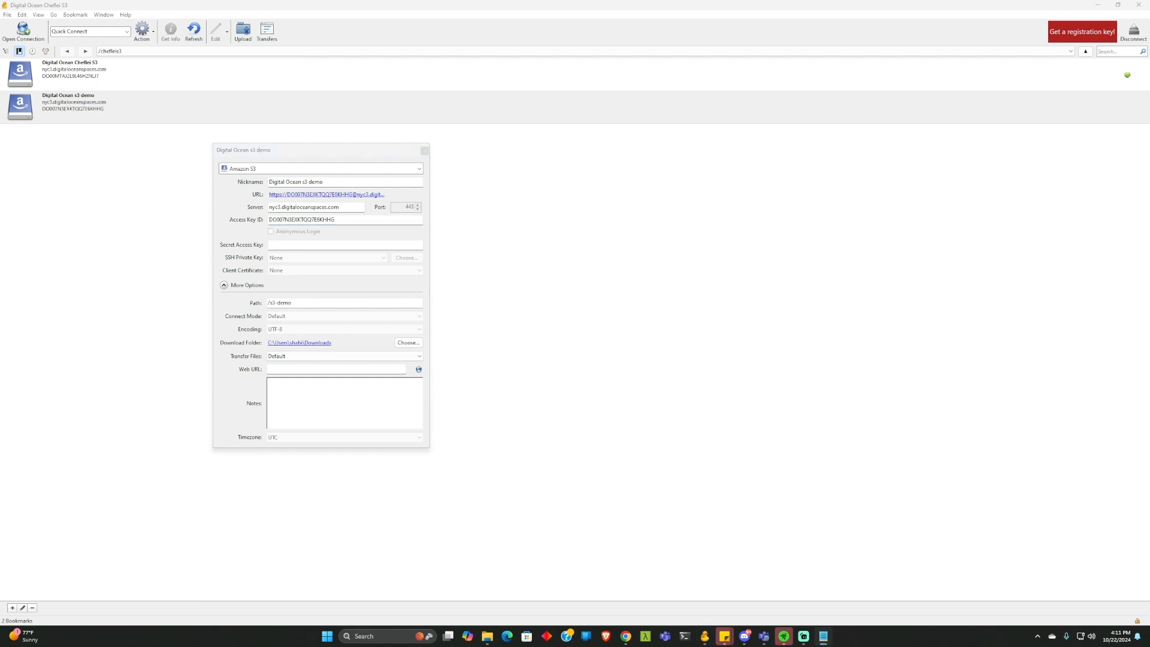
left_click(295, 245)
key("ctrl+v")
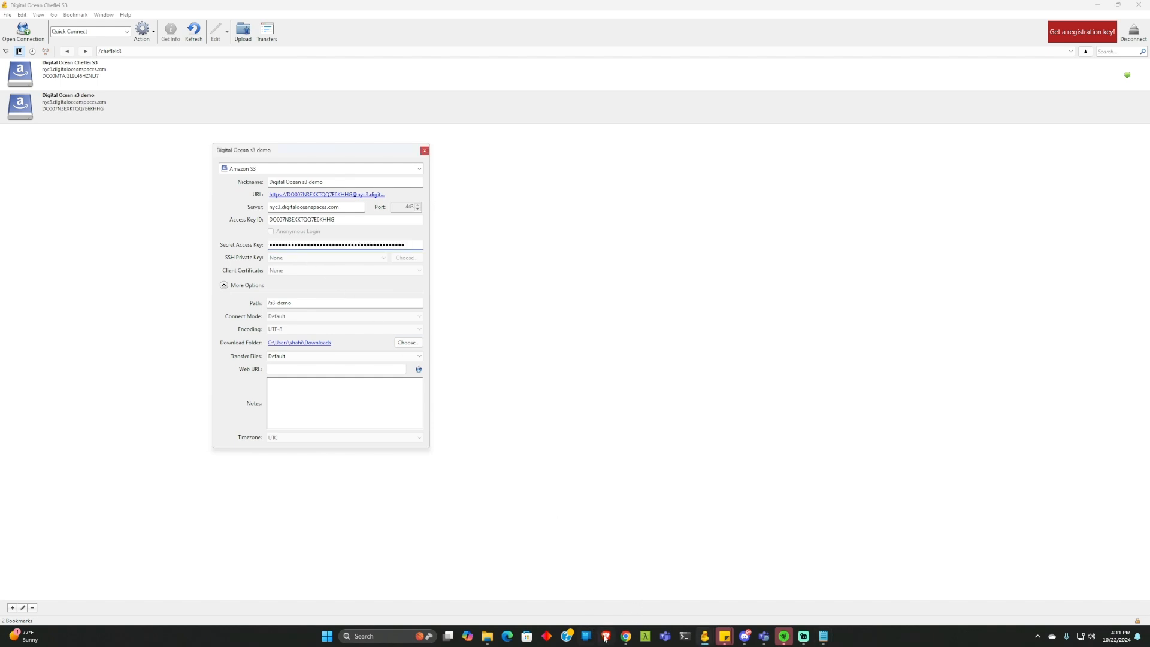
- Switch to the browser and reload the Spaces access keys page to look at the listed keys
left_click(626, 636)
left_click(584, 602)
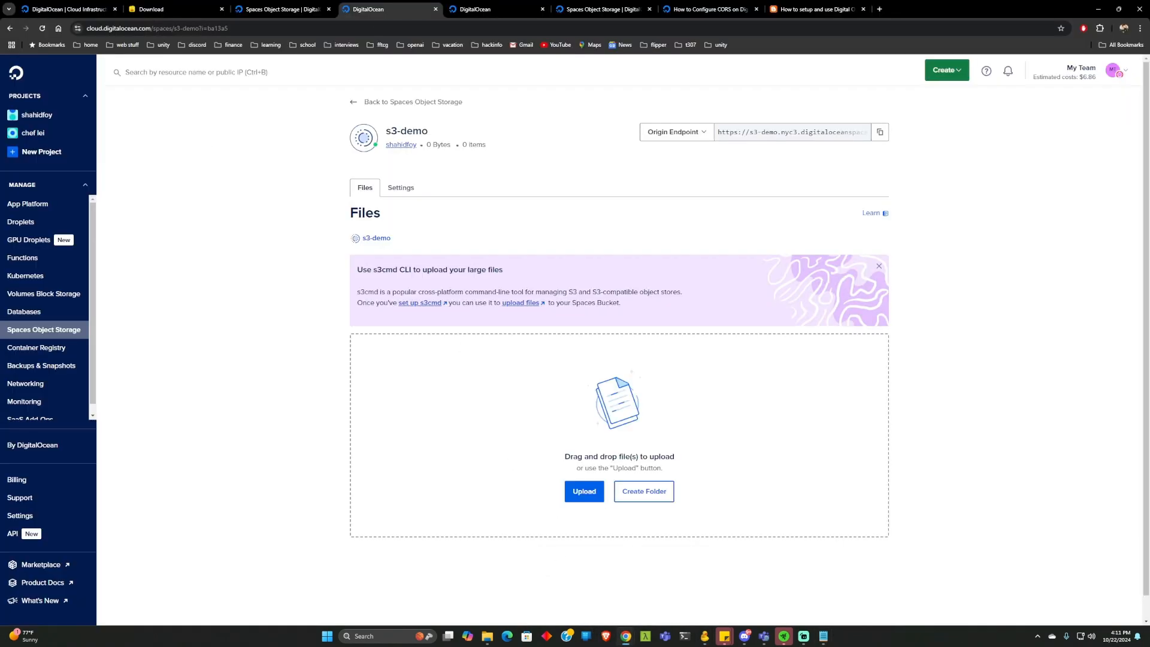
left_click(473, 9)
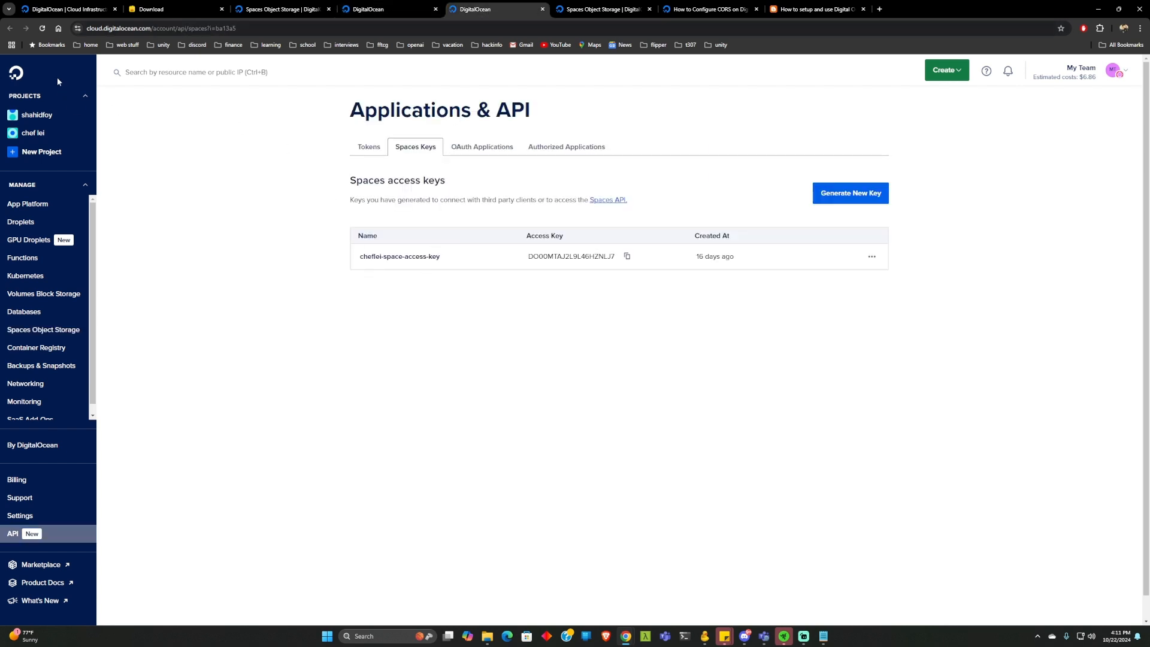
left_click(46, 27)
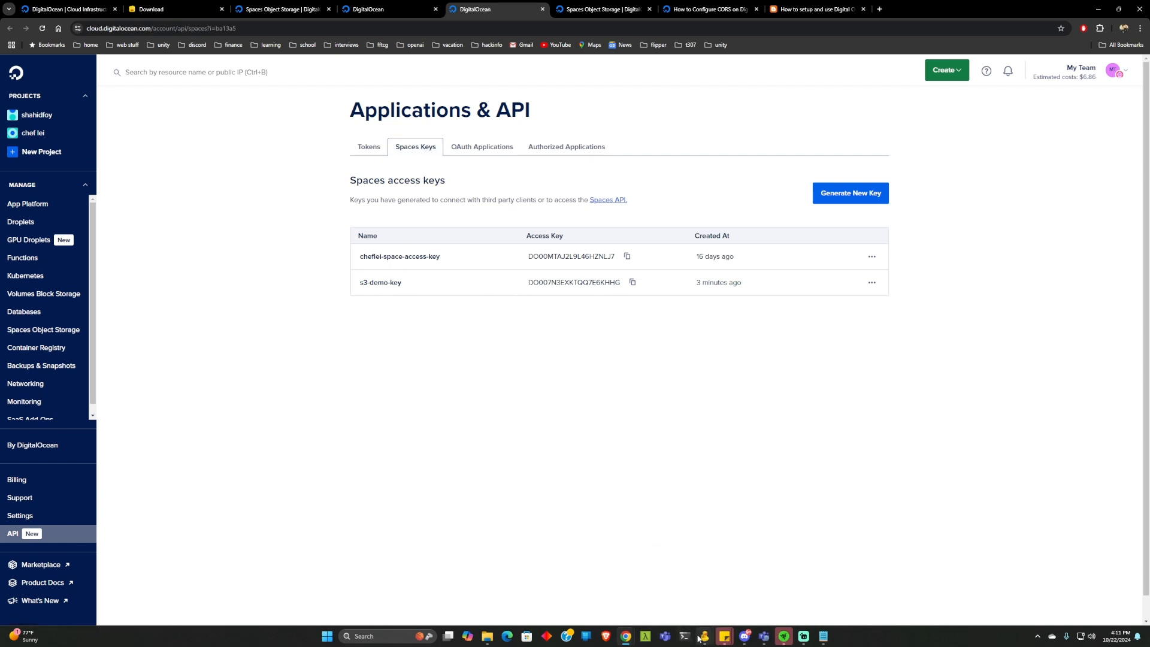
- Switch to Cyberduck, close the bookmark settings and connect to the Digital Ocean s3 demo bookmark
mouse_move(702, 637)
left_click(751, 606)
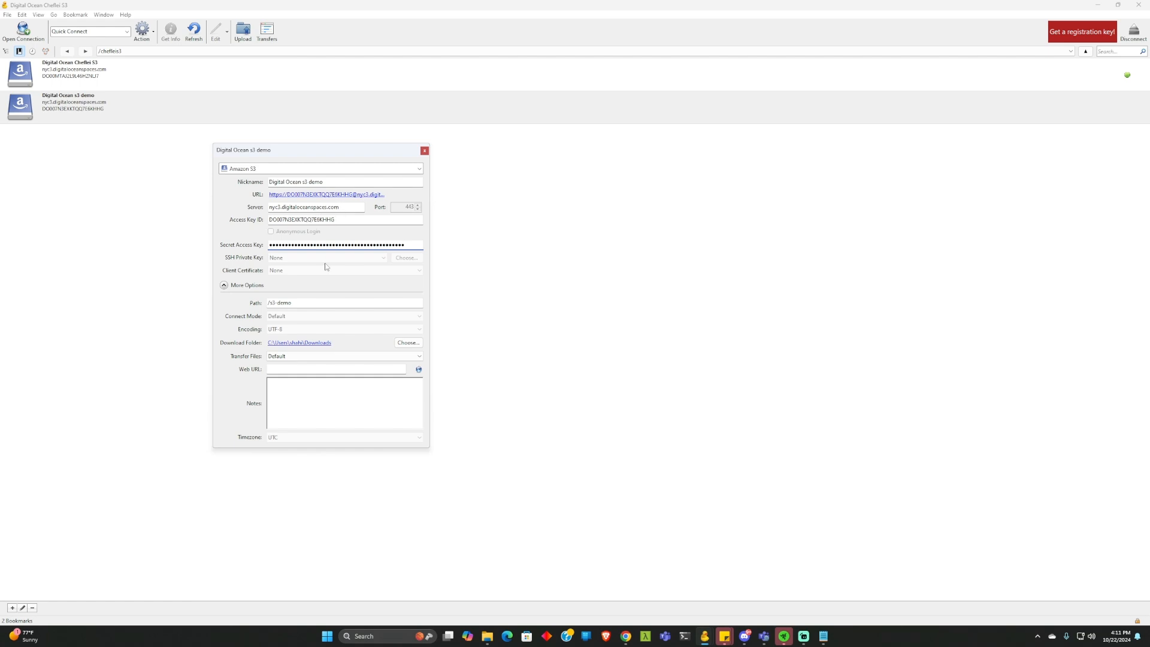
left_click(472, 351)
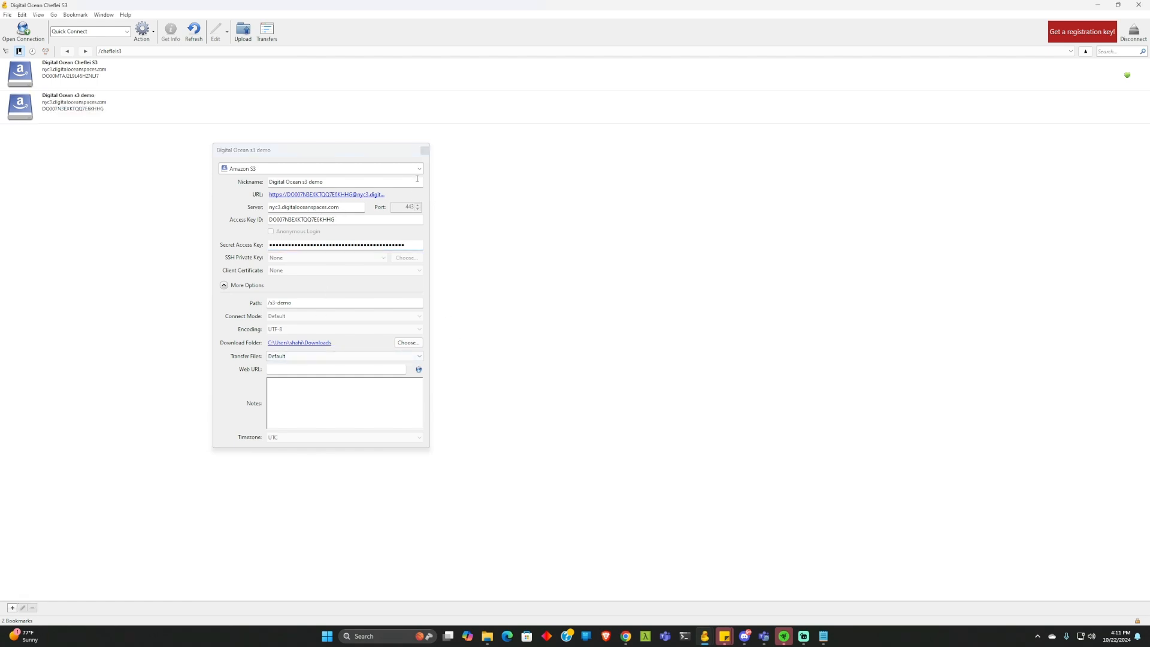
left_click(425, 151)
double_click(73, 102)
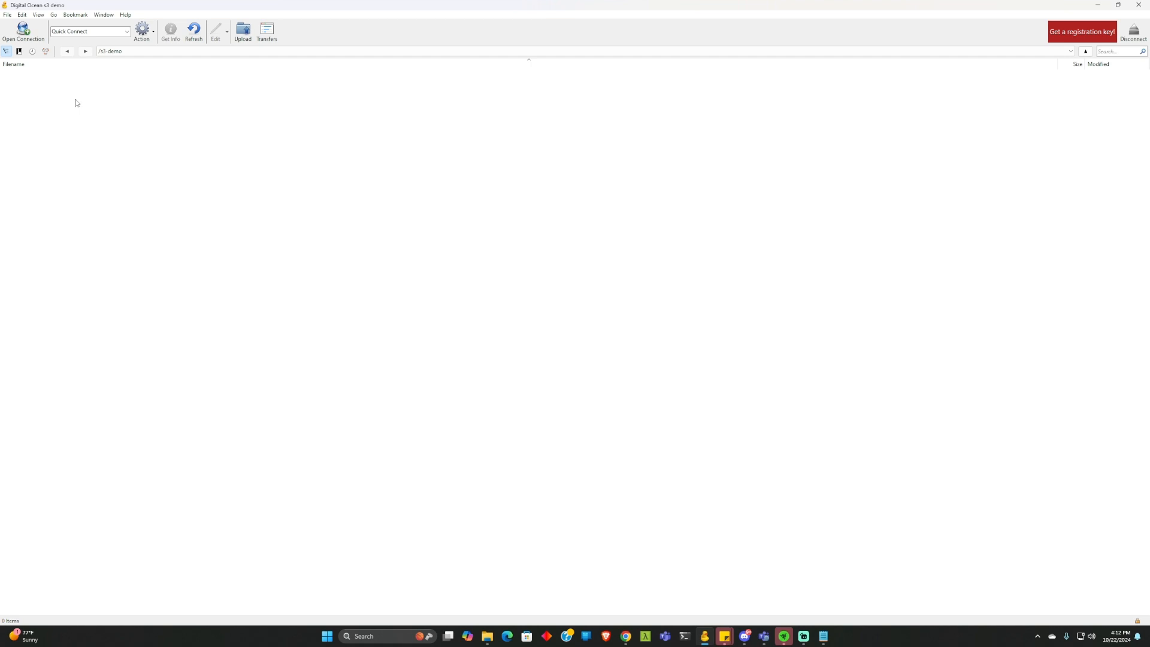
- Upload the Hearty_Beef_and_Butter_Bowl PNG dated 10/6/2024 1:32 PM from the Downloads folder to /s3-demo
left_click(239, 36)
left_click_drag(200, 26, 457, 103)
left_click(281, 221)
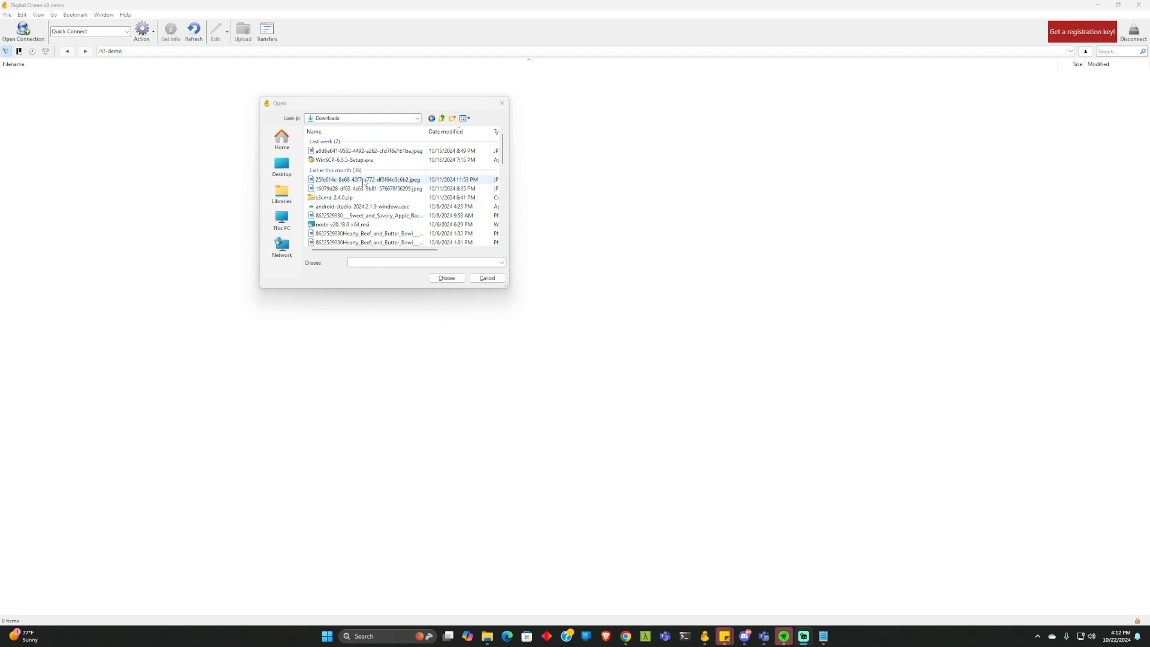
scroll(376, 215, "down", 1)
scroll(376, 216, "down", 1)
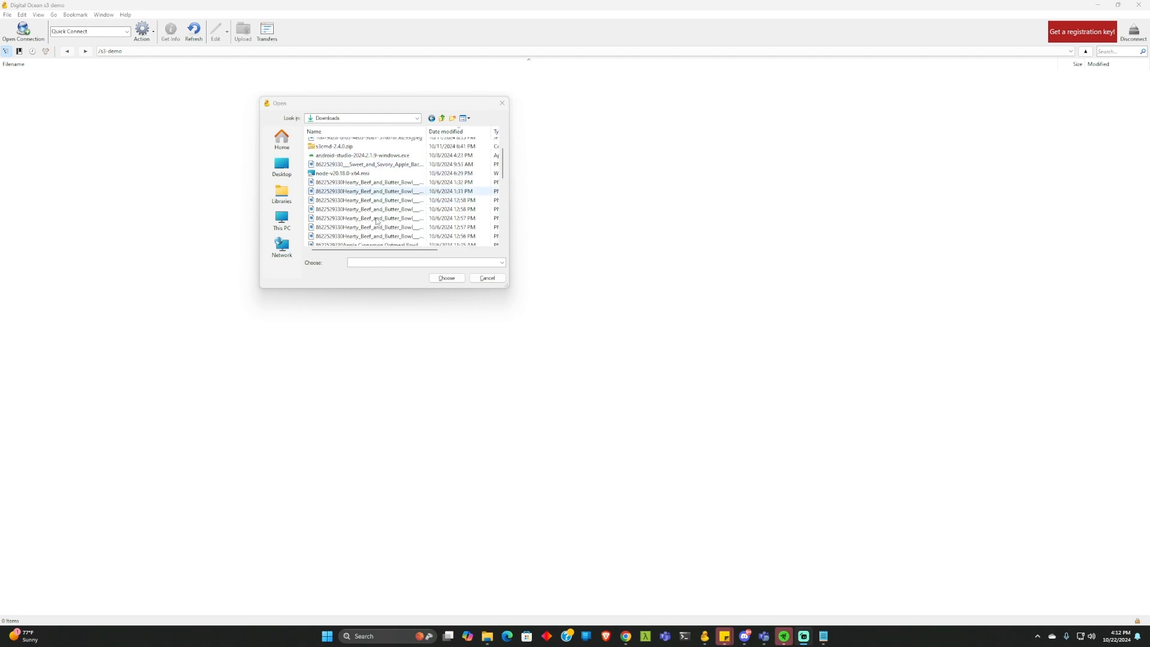
left_click(397, 185)
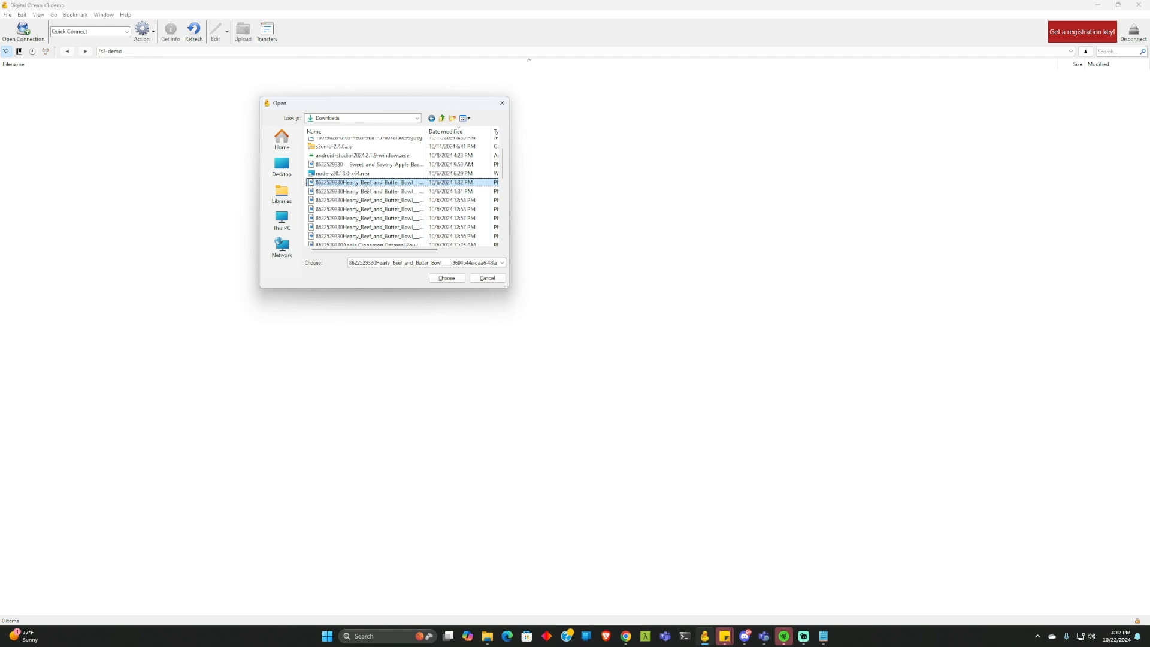
left_click(442, 279)
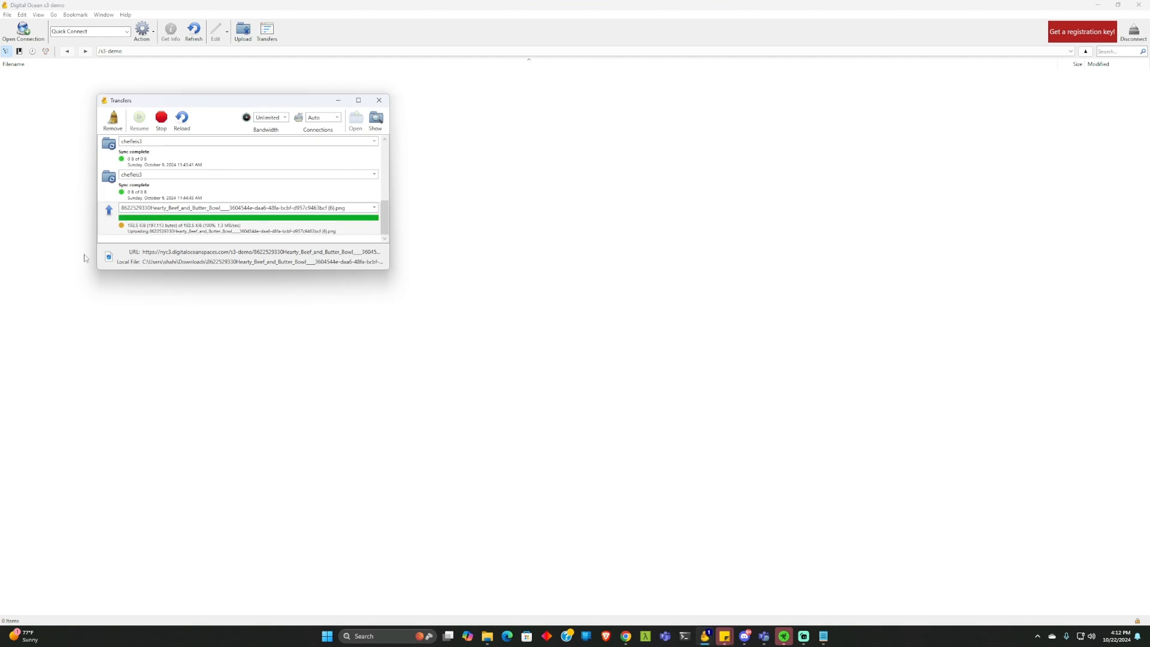
left_click(91, 299)
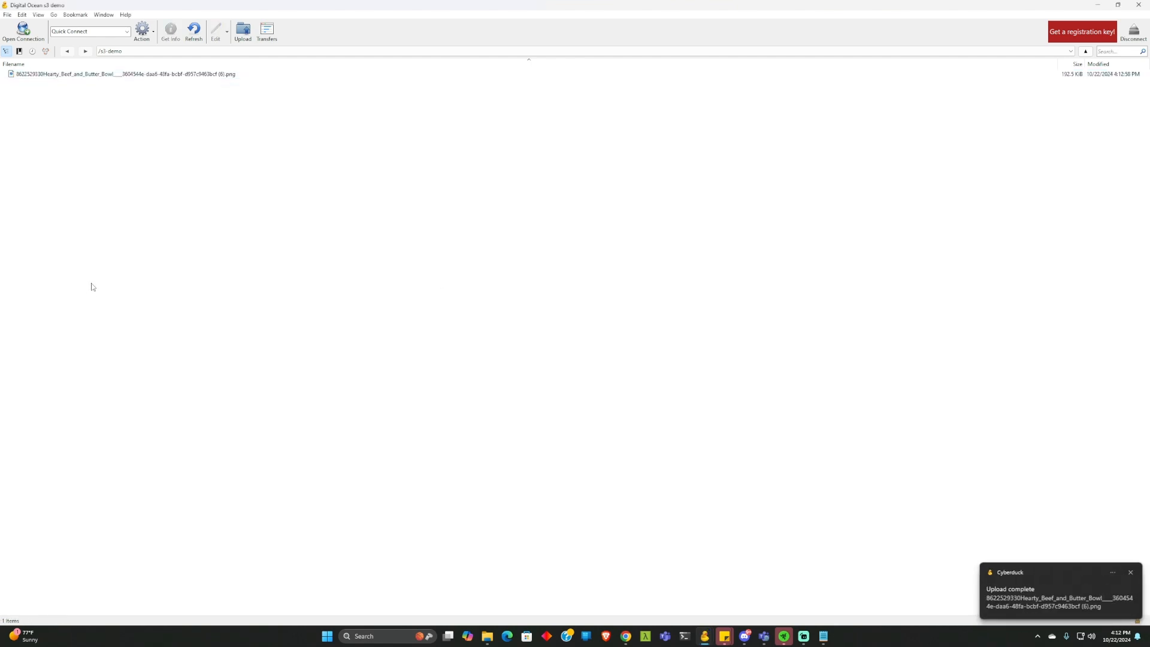
left_click(117, 76)
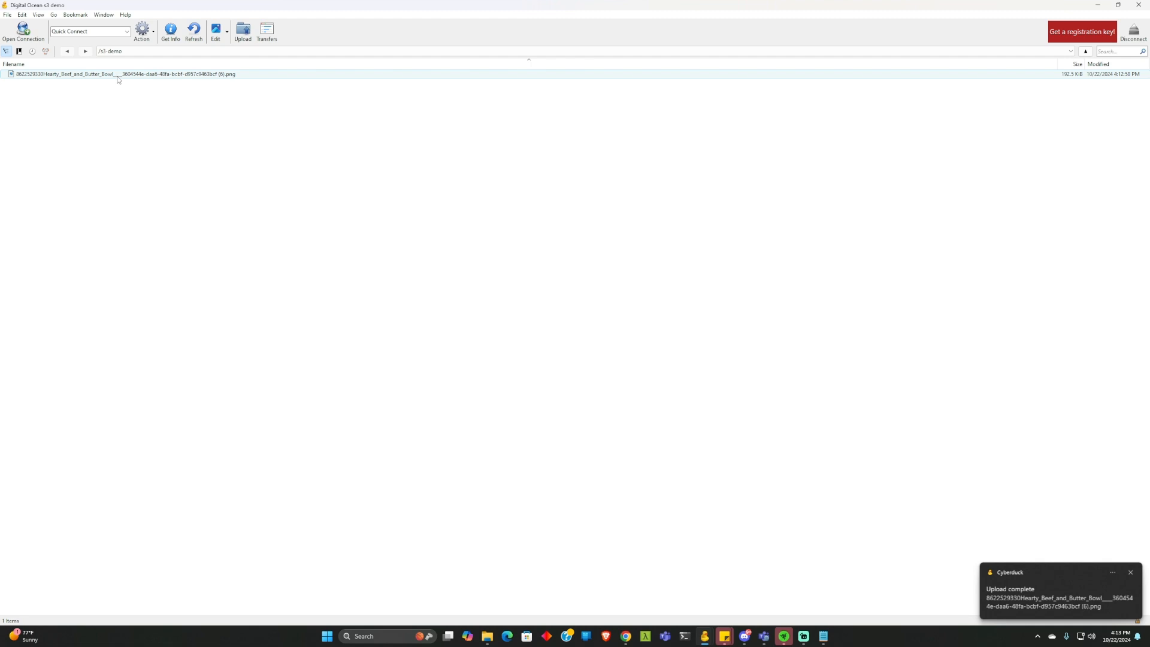
double_click(88, 77)
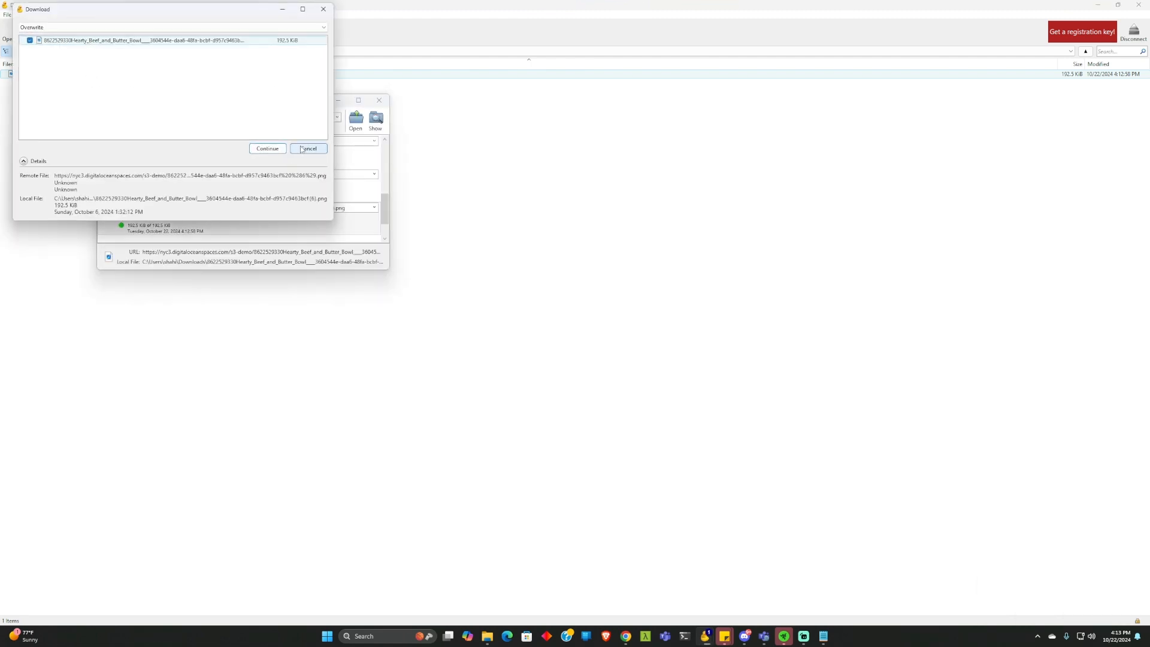
left_click(324, 9)
left_click(378, 100)
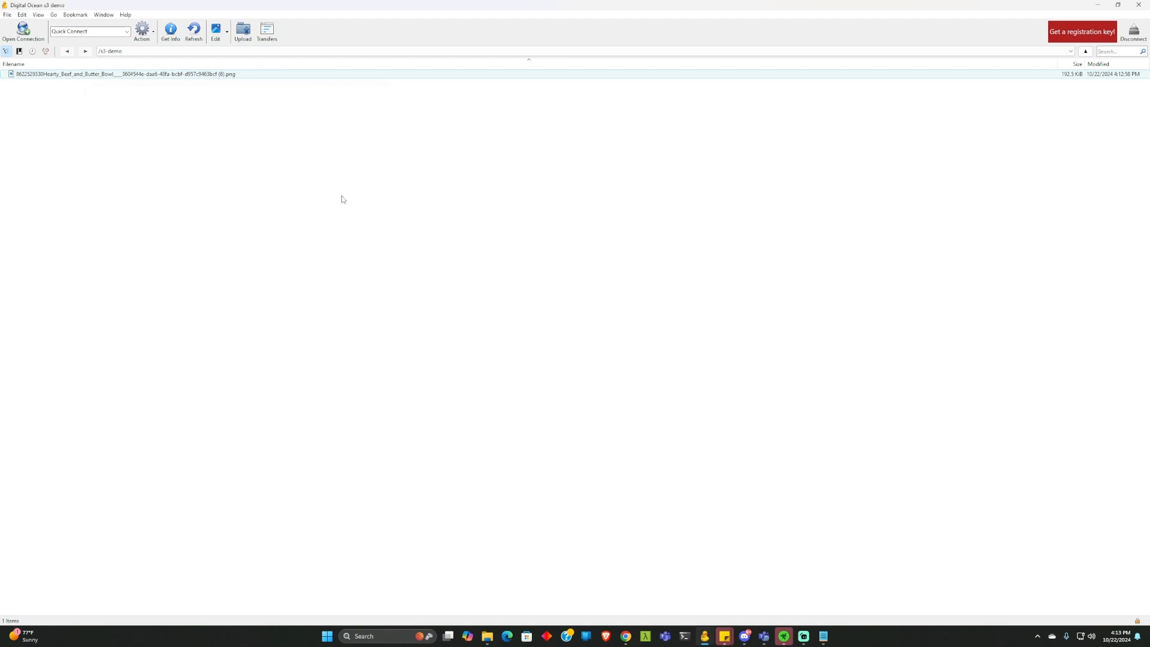
- Switch to the DigitalOcean browser window and reload the s3-demo bucket's files page
mouse_move(626, 635)
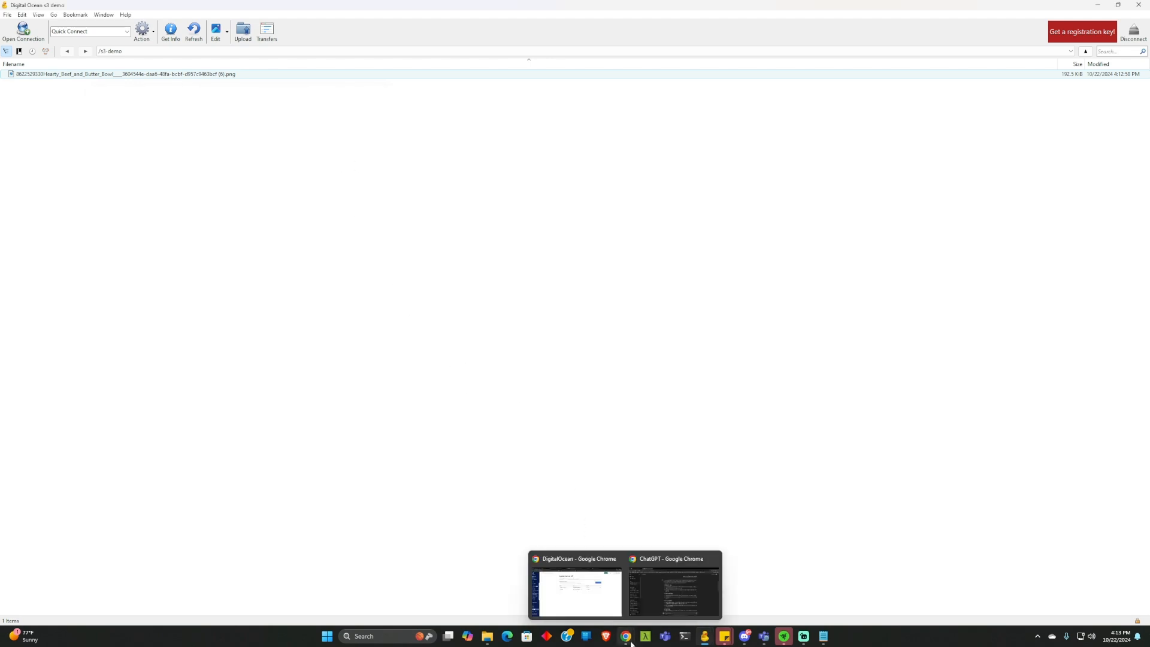
left_click(563, 595)
left_click(374, 9)
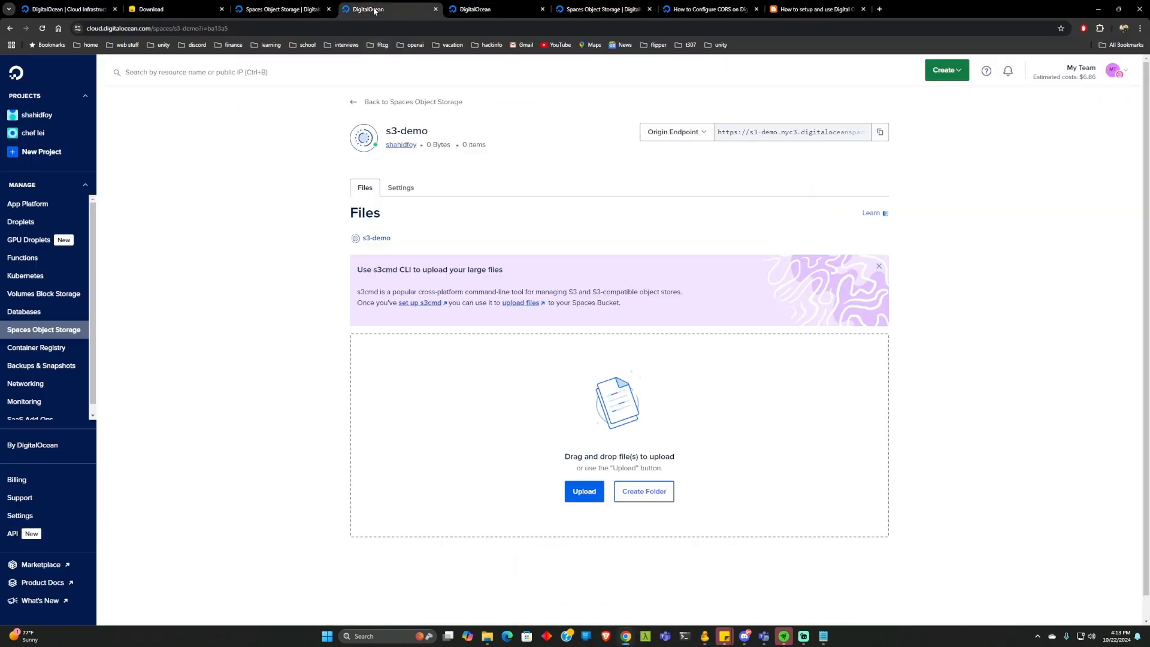
left_click(38, 29)
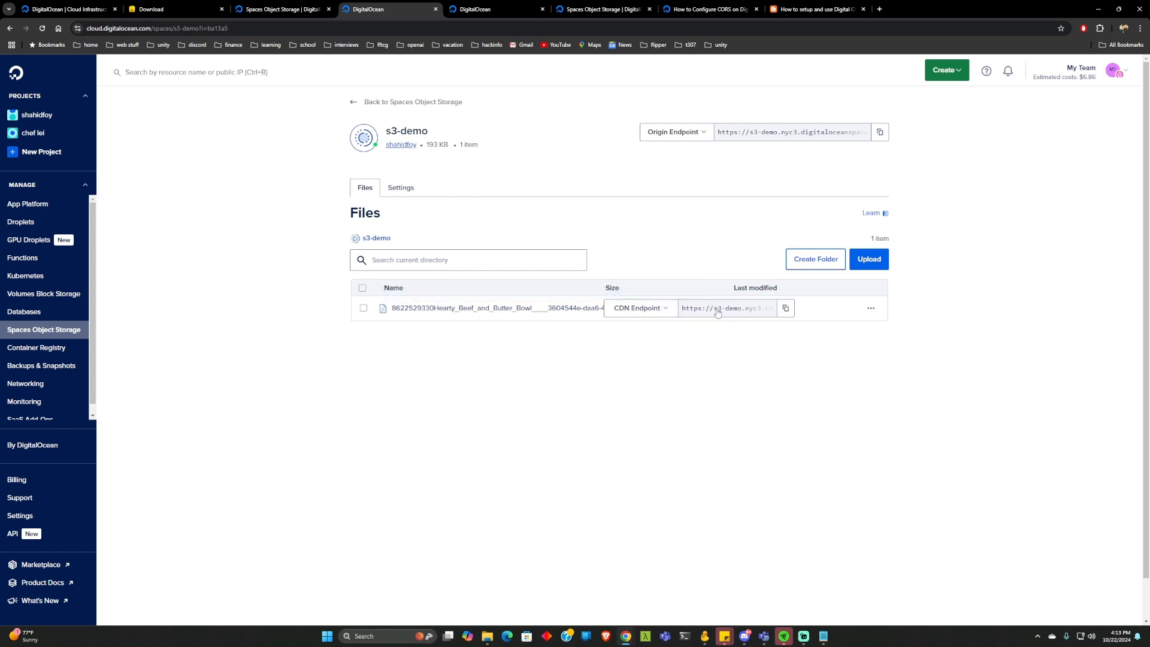
- Copy the uploaded PNG's CDN endpoint URL and open it in a new browser tab
left_click(786, 309)
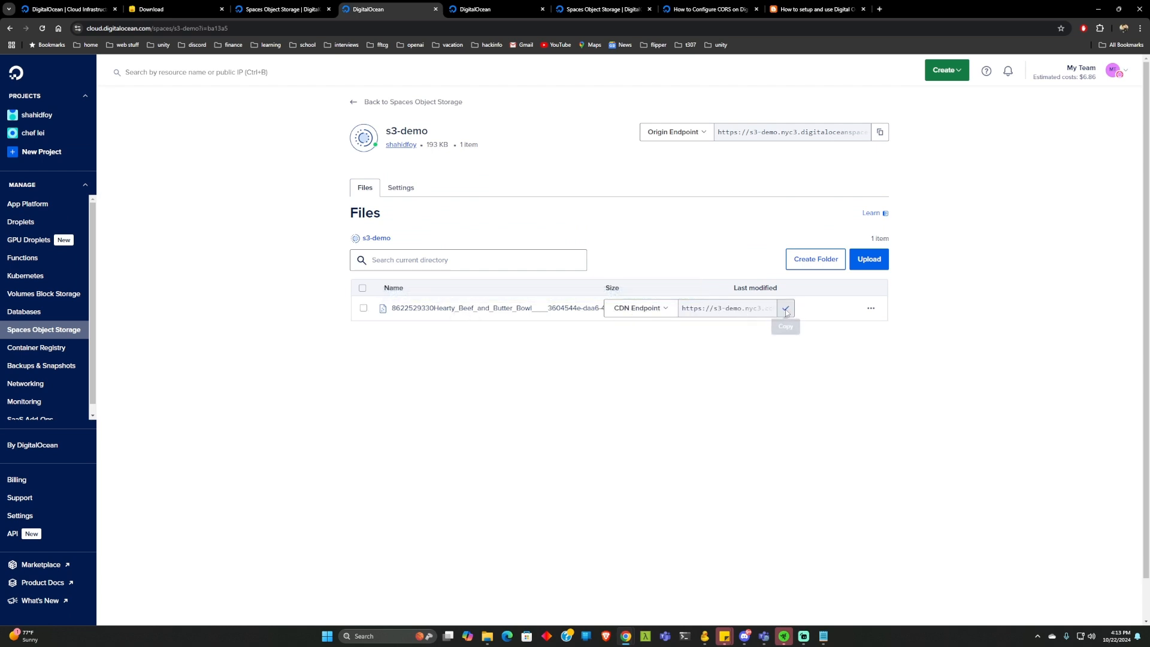
left_click(880, 9)
key("ctrl+v")
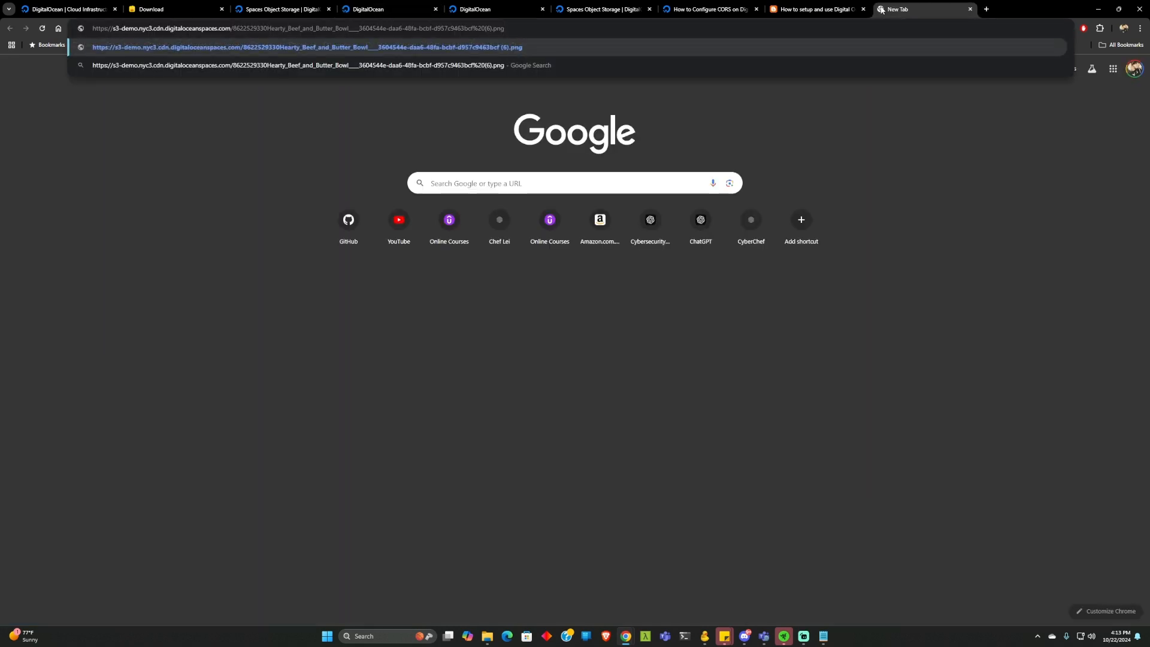
key("Return")
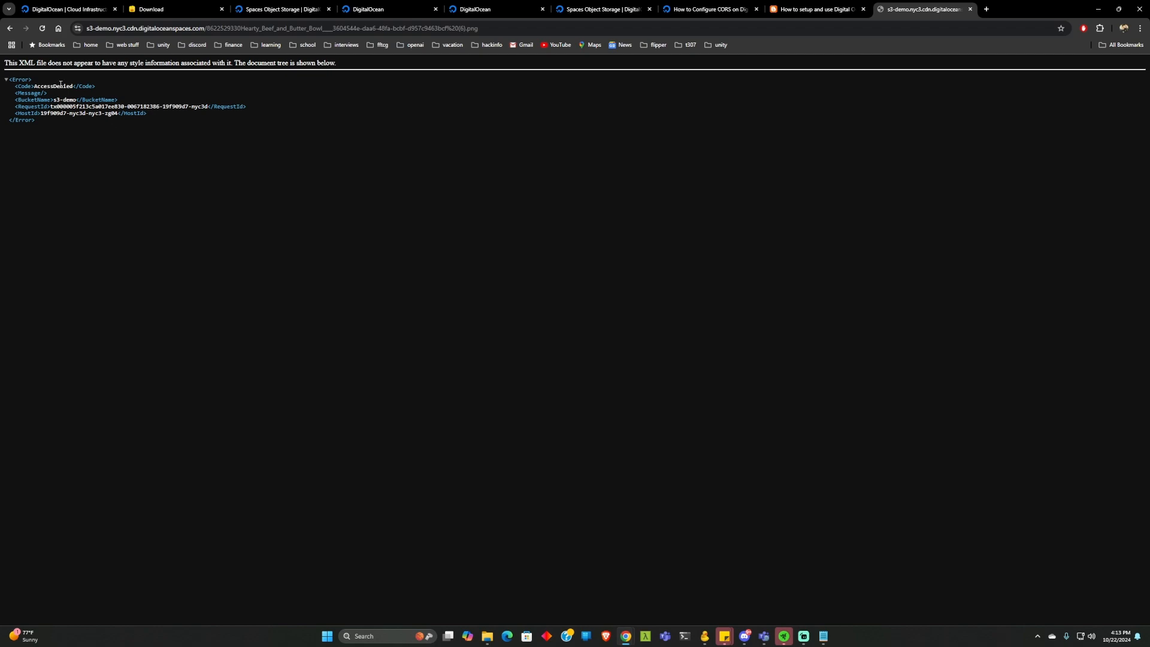
- Return to the s3-demo files page and set the uploaded PNG's permissions to Public
left_click(279, 9)
left_click(384, 11)
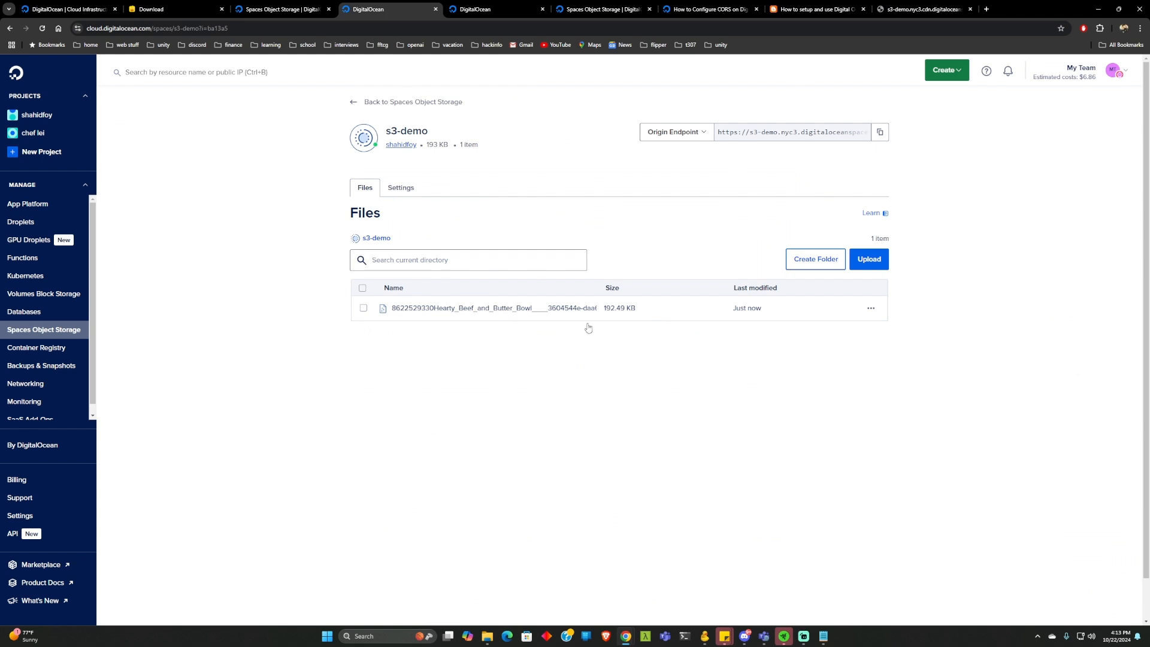
left_click(870, 309)
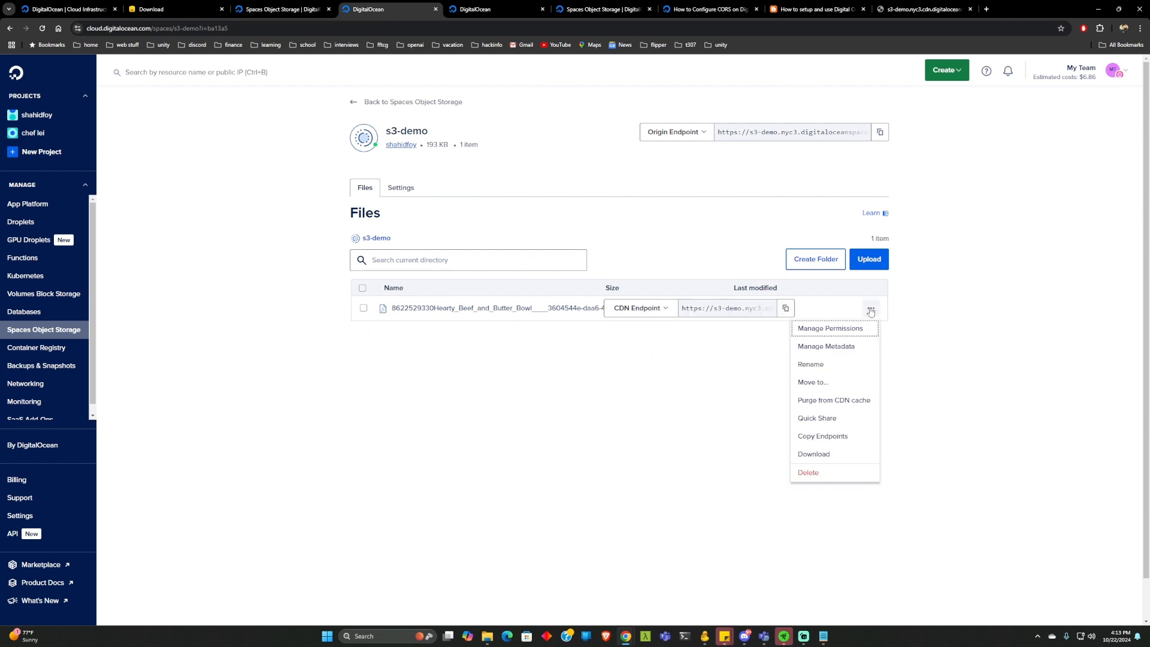
left_click(856, 338)
left_click(536, 348)
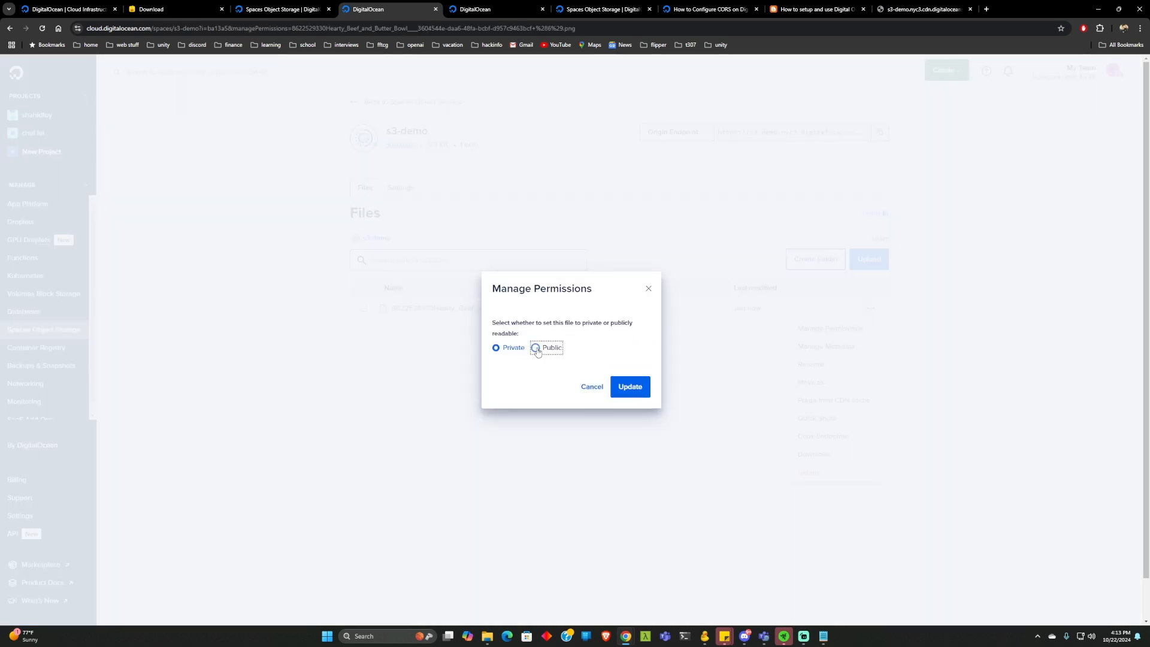
left_click(641, 388)
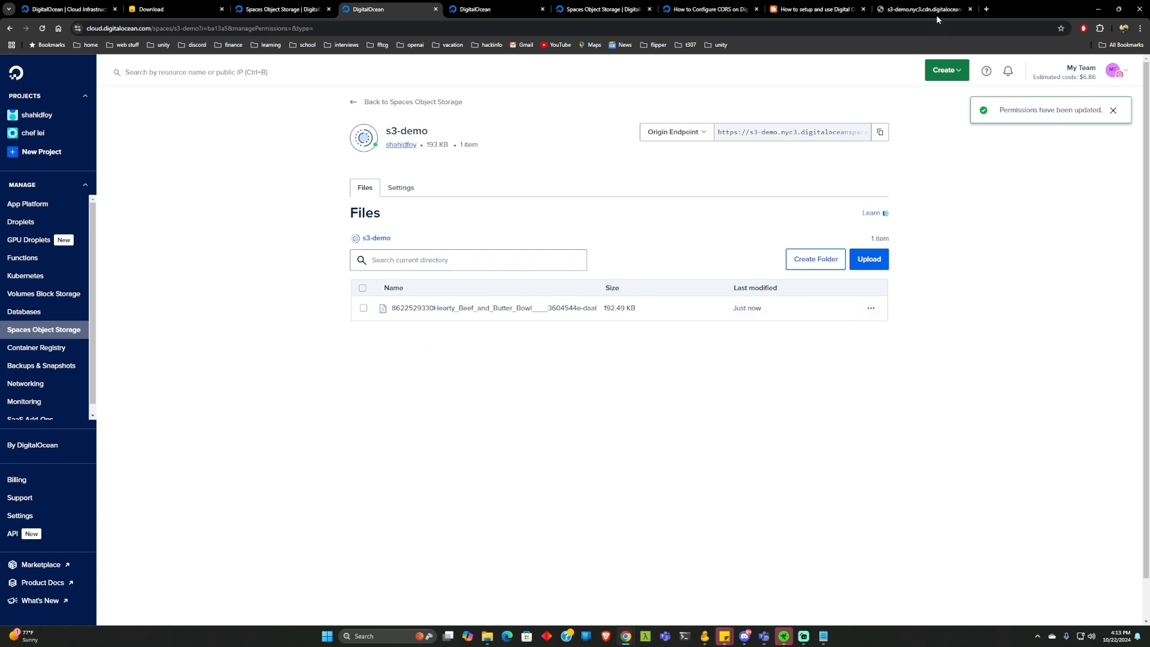
- Open the copied CDN URL in another new tab and compare it with the tab loaded before the permission change
left_click(987, 10)
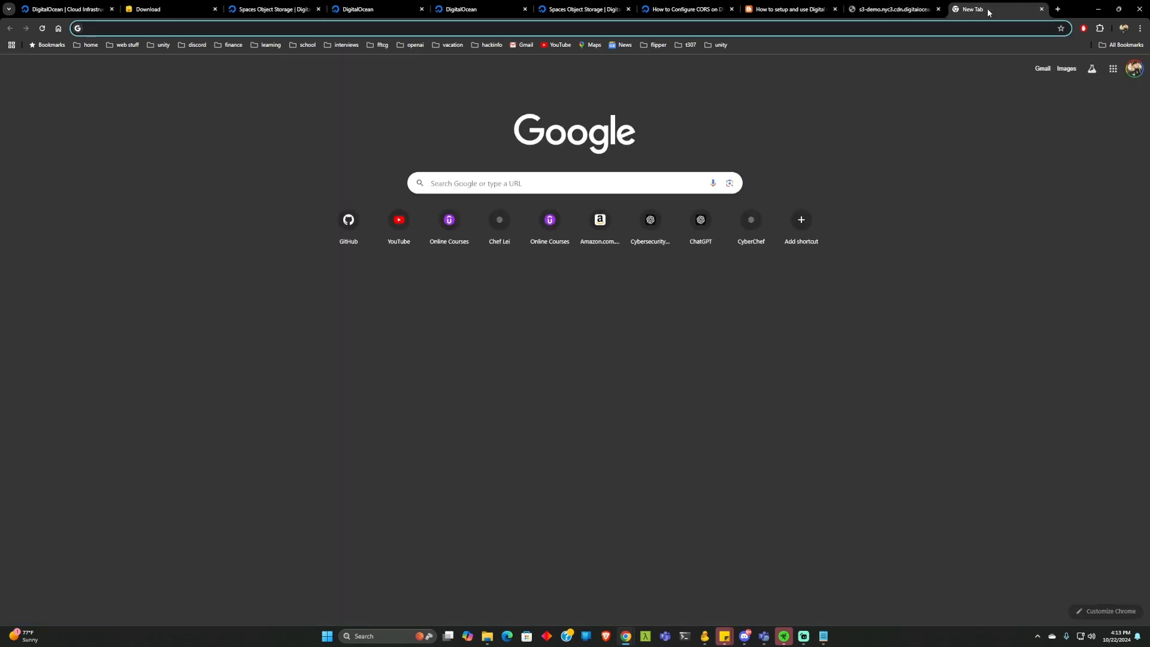
key("ctrl+v")
key("Return")
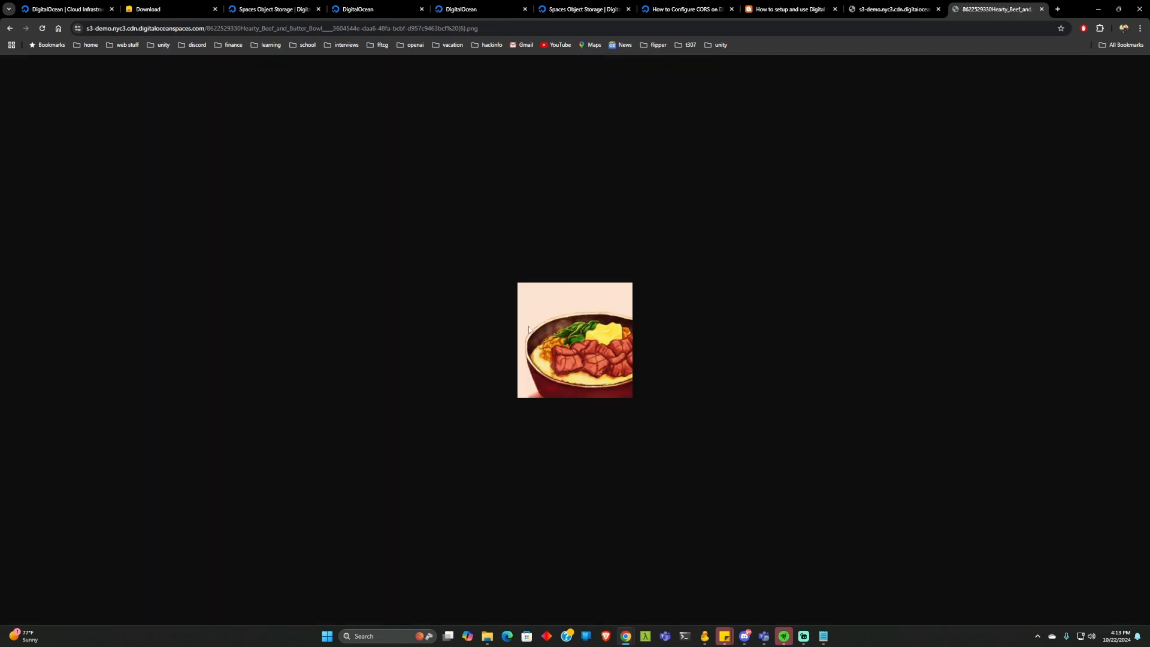
left_click(489, 28)
left_click(492, 28)
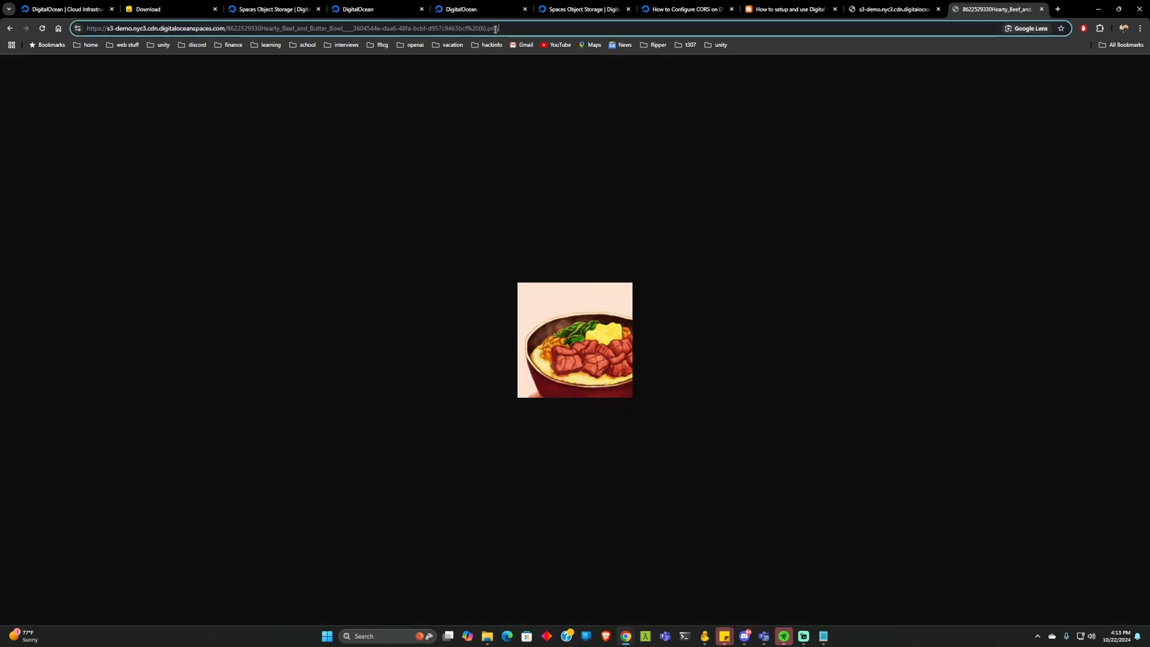
left_click_drag(500, 28, 56, 49)
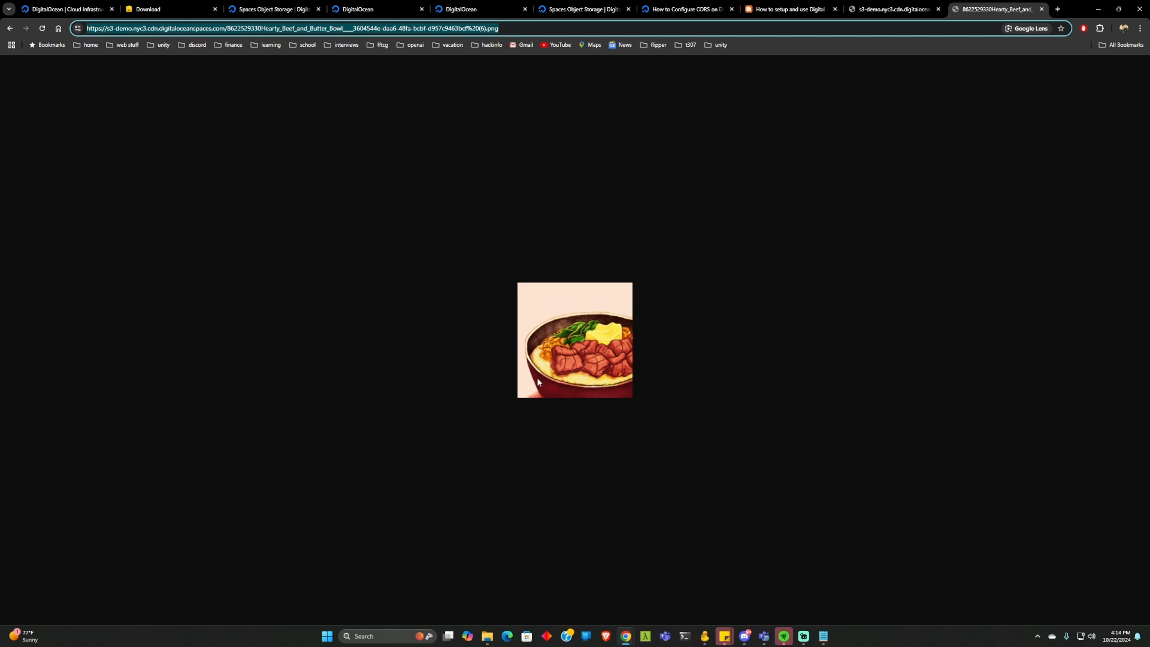
left_click(869, 10)
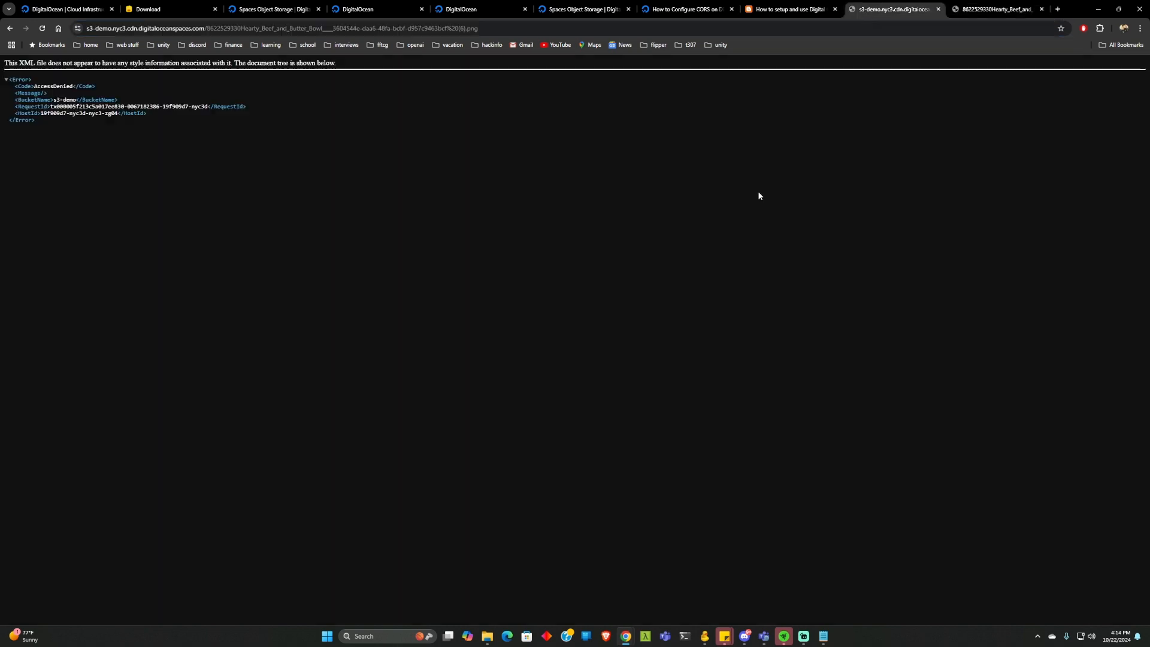
- Review the uploaded PNG in Cyberduck's s3-demo listing, its CDN page and the bucket's files page in the browser
left_click(707, 636)
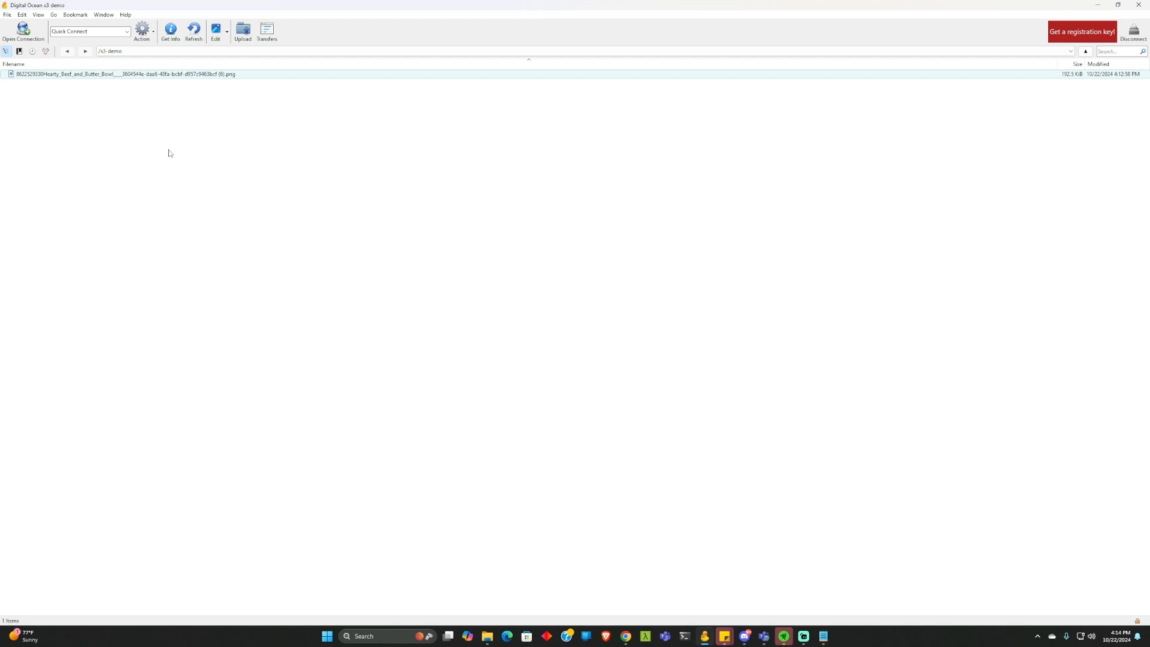
left_click(52, 89)
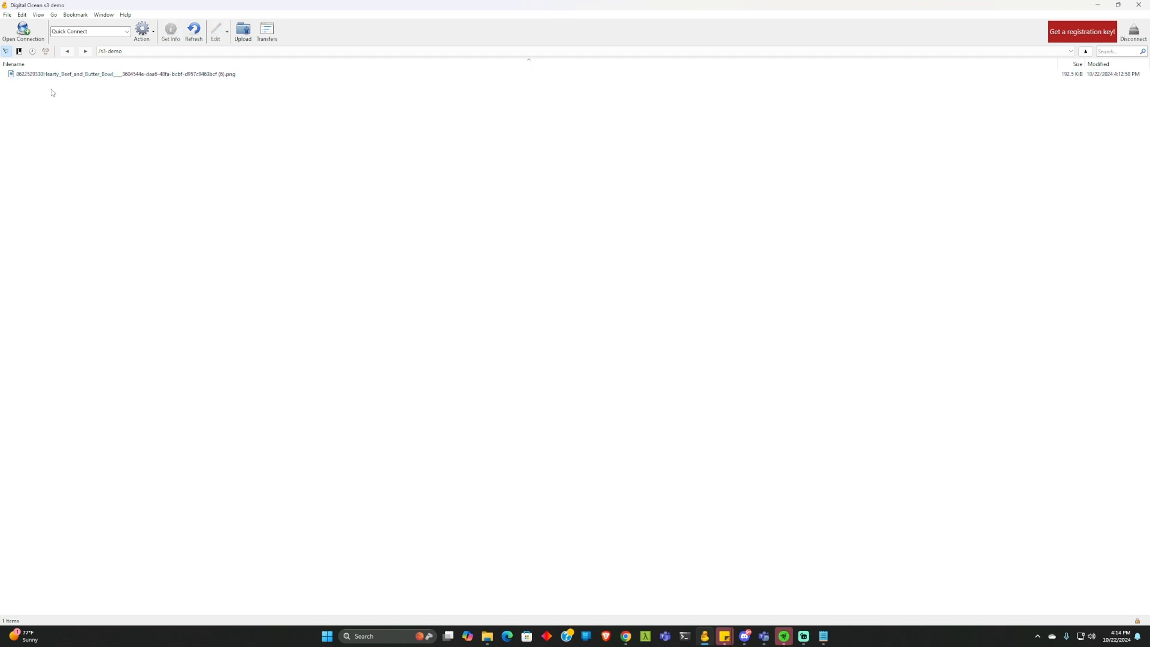
left_click(140, 76)
left_click(123, 98)
left_click(1097, 6)
left_click(981, 12)
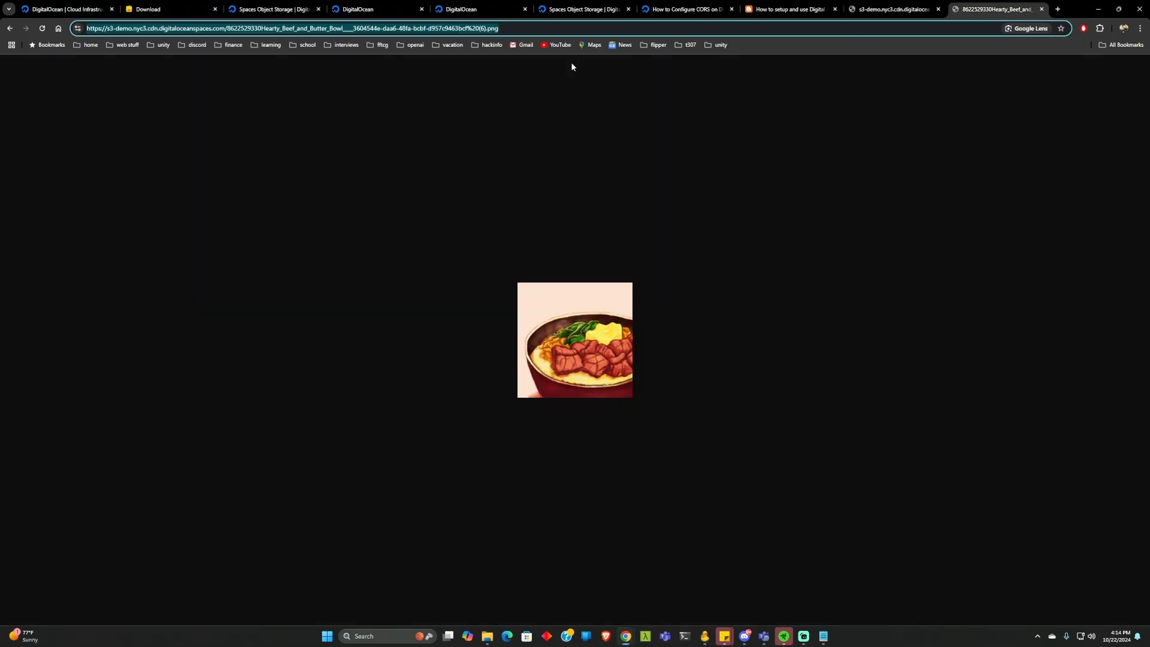
left_click_drag(500, 28, 78, 29)
left_click(397, 355)
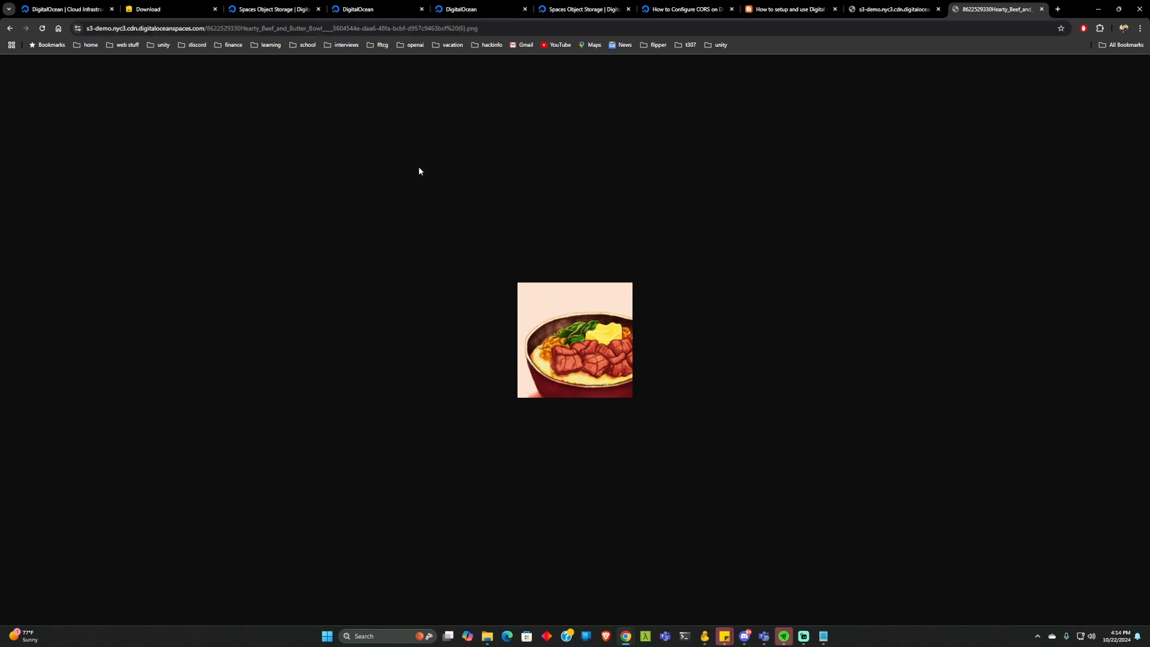
left_click(284, 12)
left_click(336, 13)
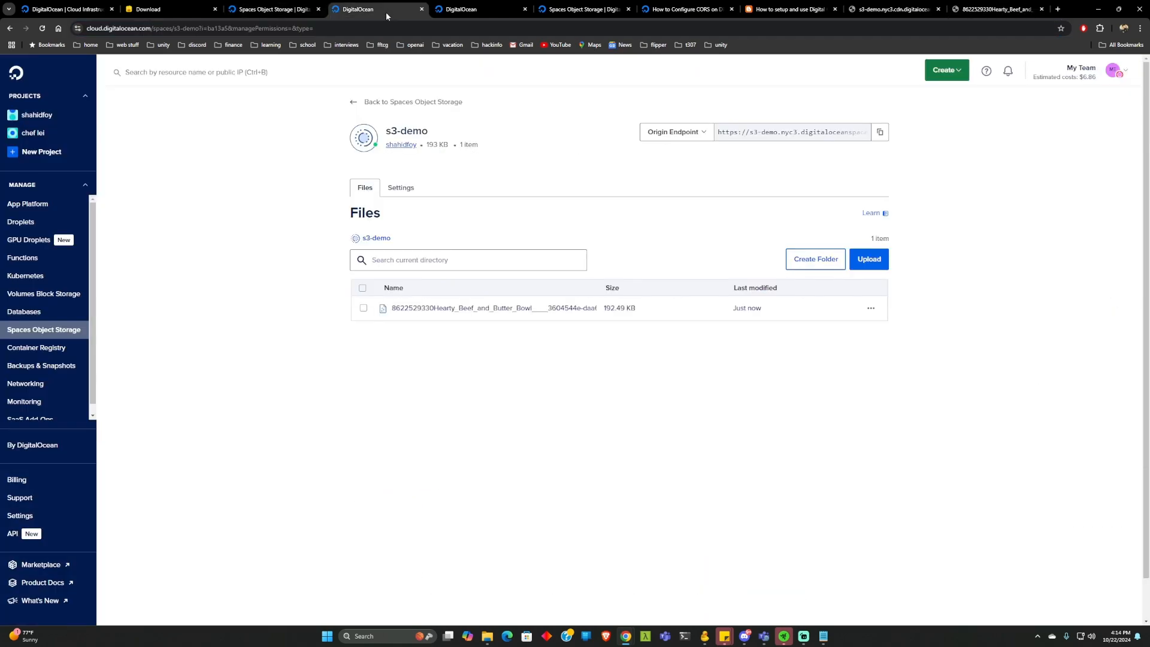
left_click(455, 13)
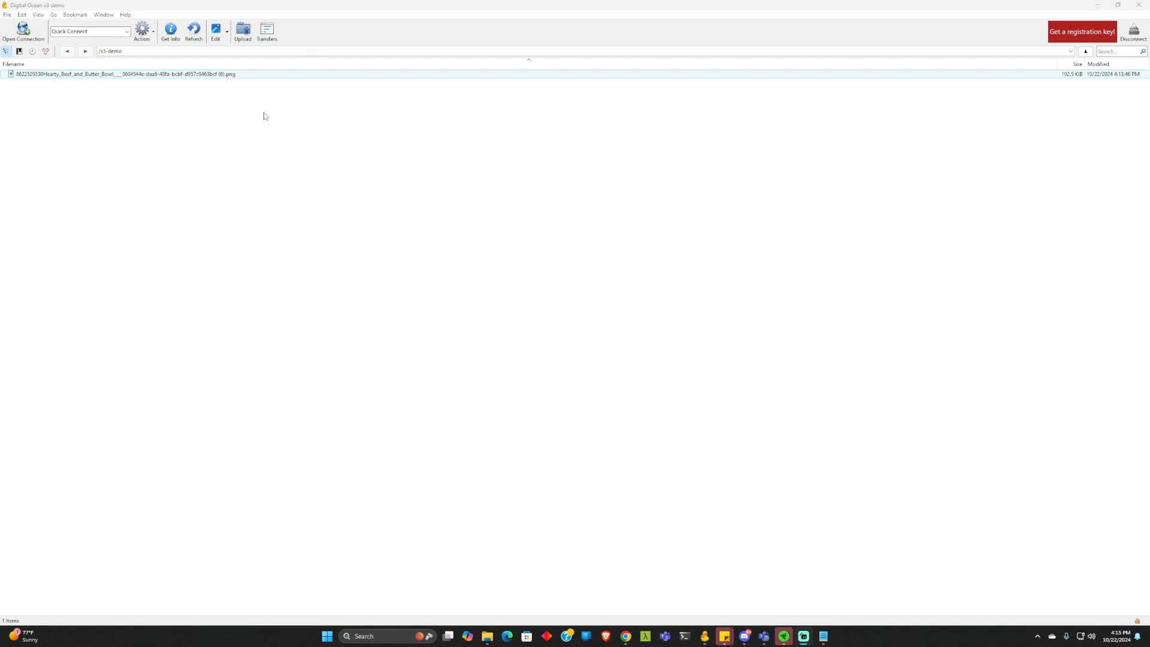
- Show the access control list permissions of the uploaded PNG in Cyberduck
left_click(252, 114)
left_click(199, 75)
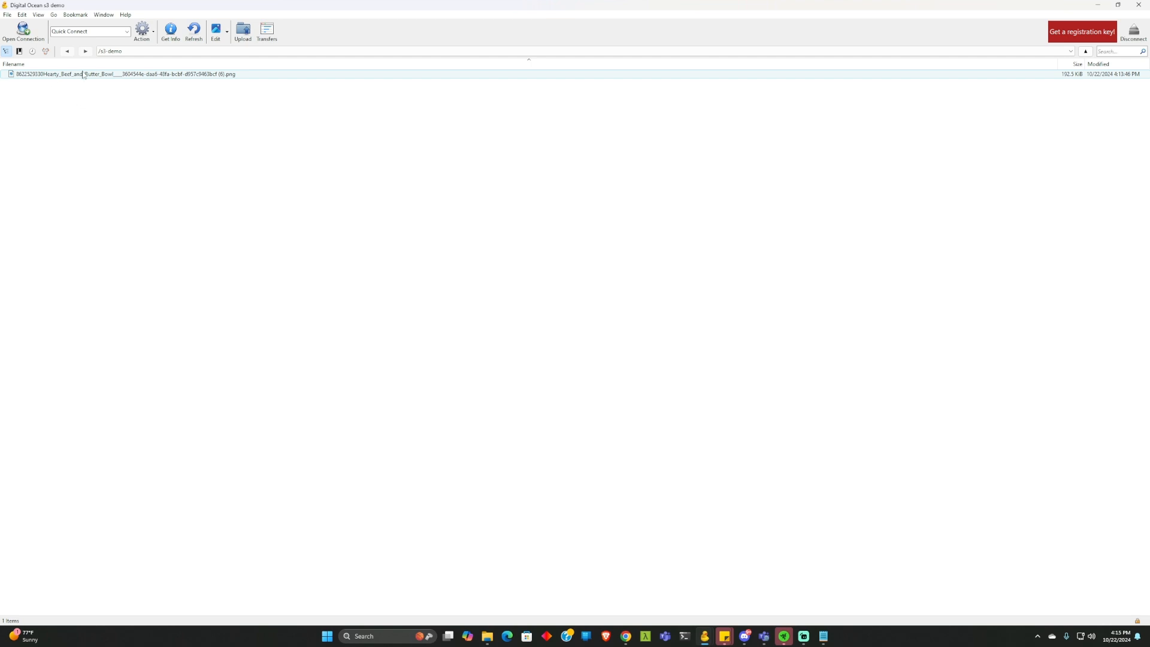
left_click(171, 30)
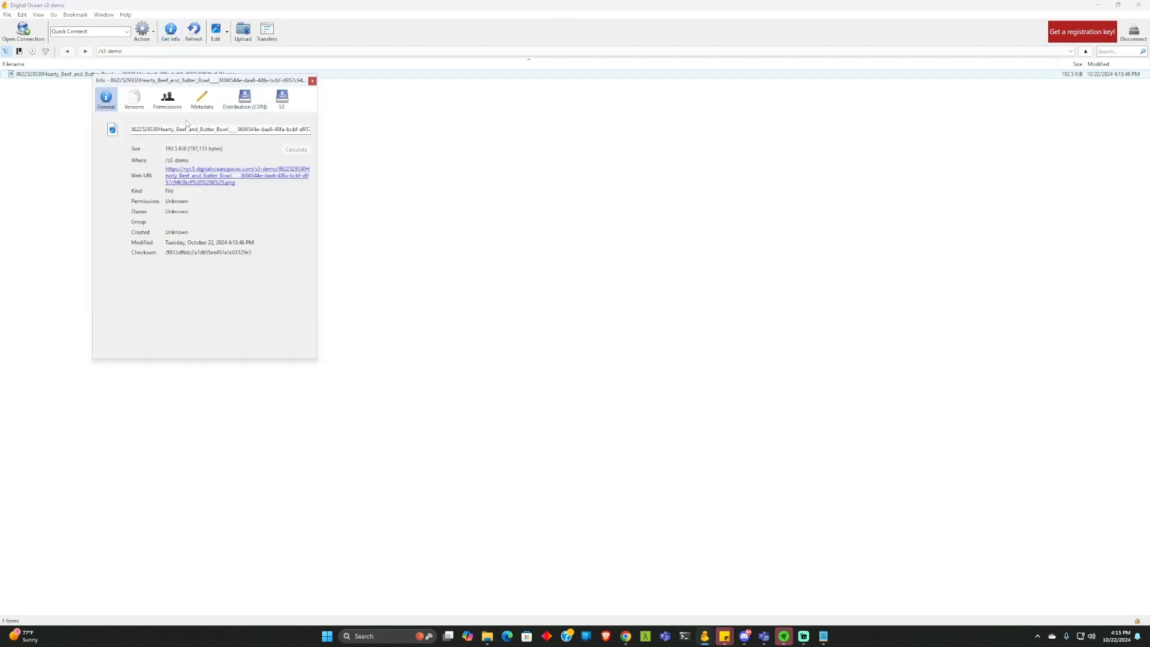
left_click(171, 100)
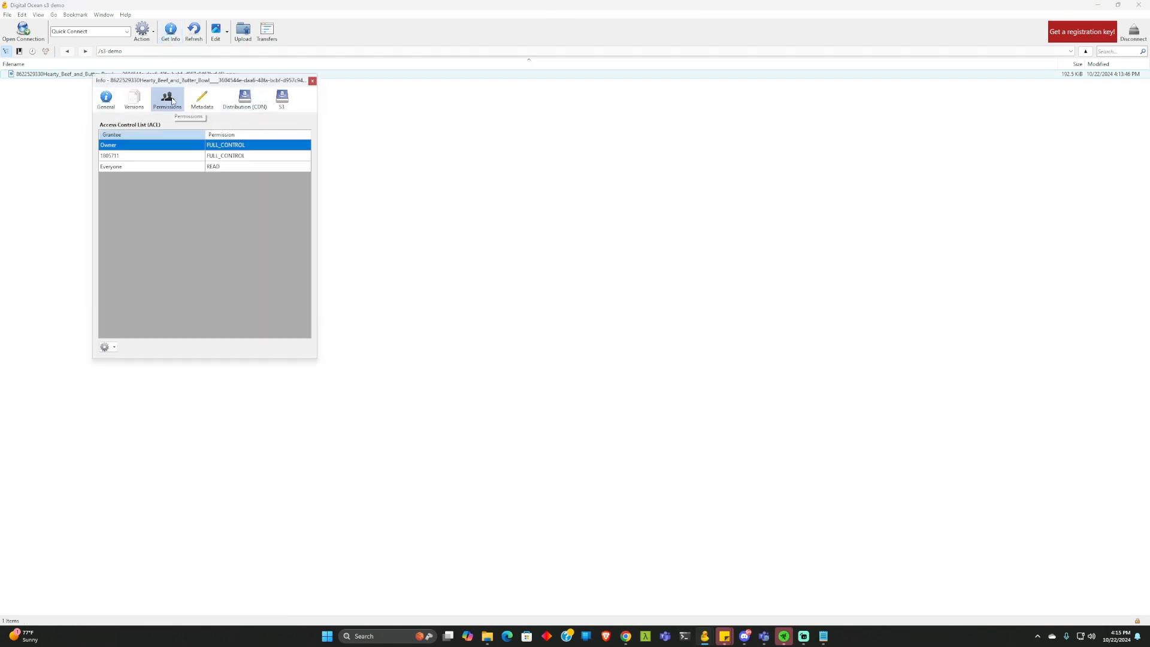
- Check the permission options available for the Everyone grantee of the uploaded PNG, leaving READ in place, and close its info window
left_click(228, 166)
left_click(229, 166)
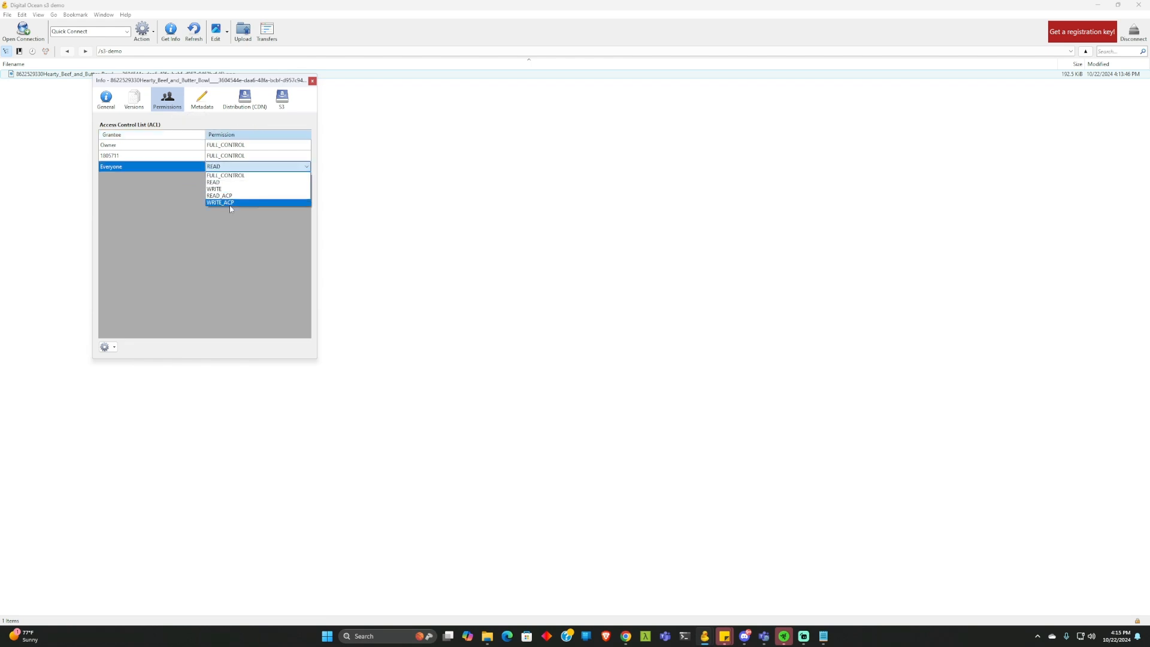
left_click(232, 163)
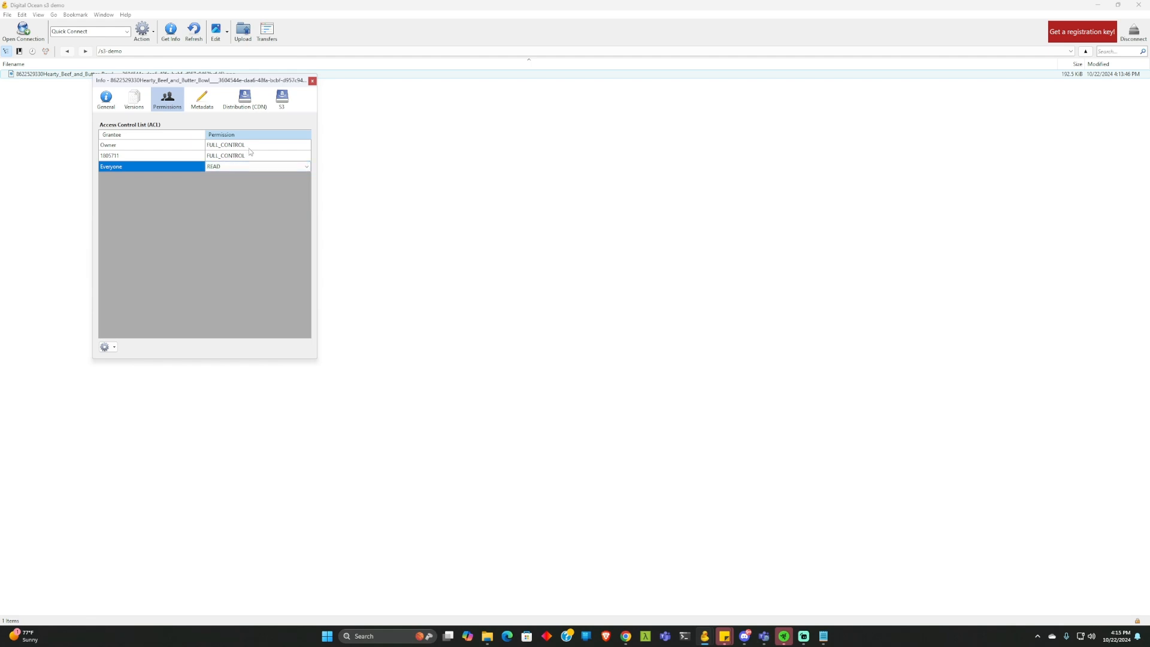
left_click(312, 82)
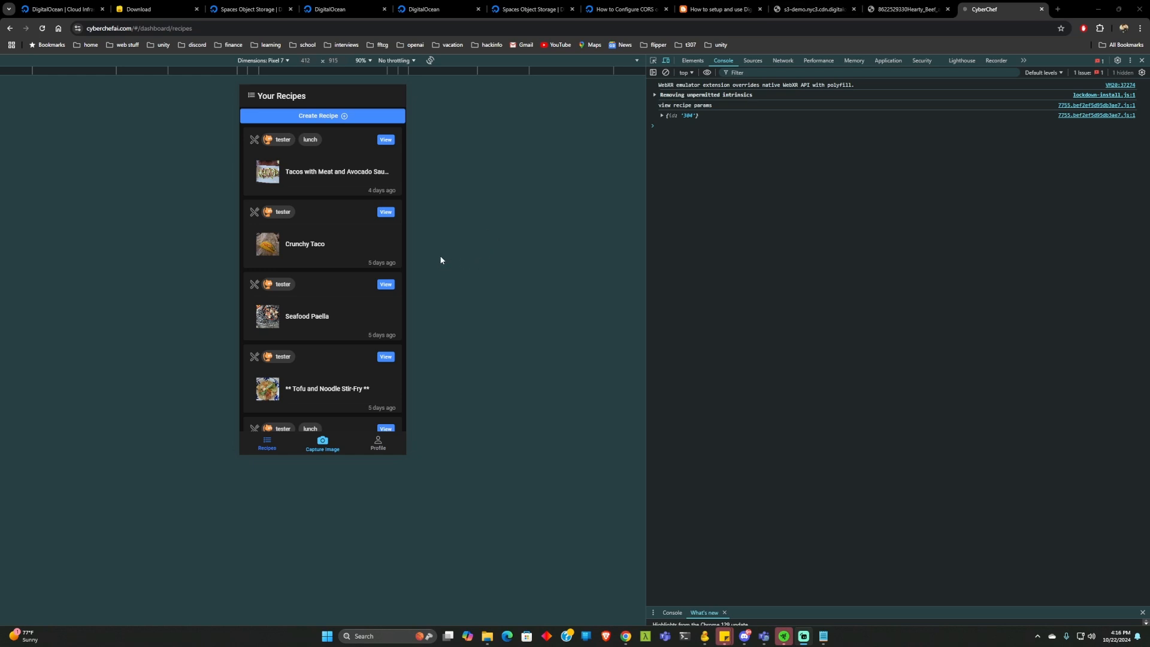
- Browse the CyberChef recipe list in the browser and open the Seafood Platter recipe
scroll(324, 256, "down", 3)
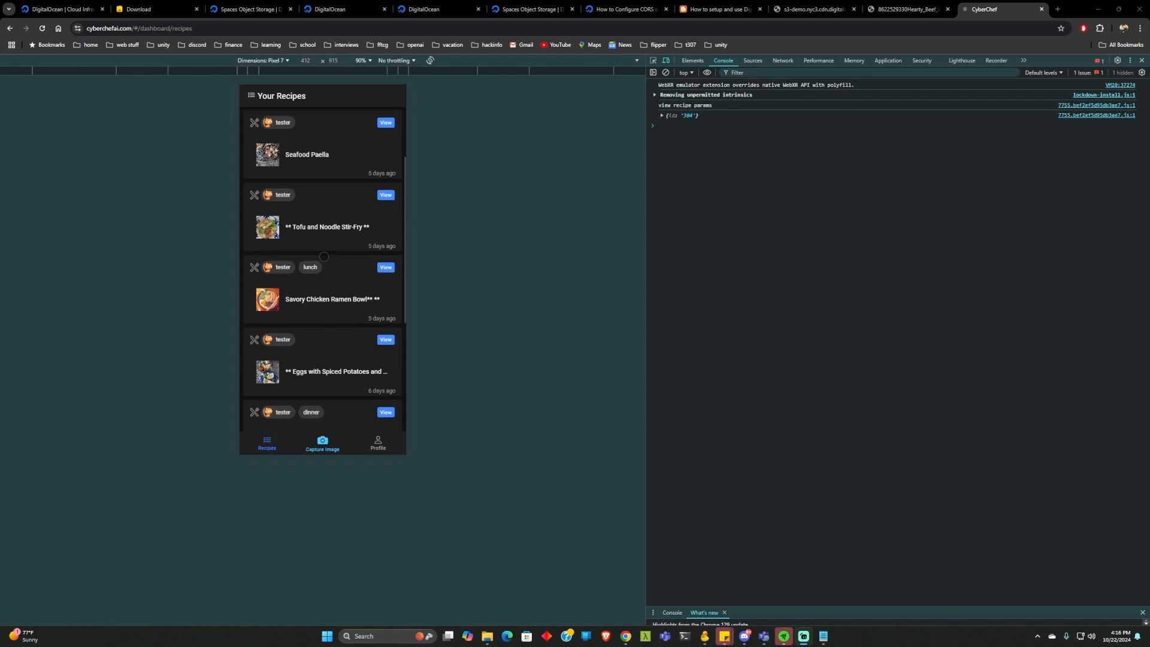
scroll(321, 256, "down", 2)
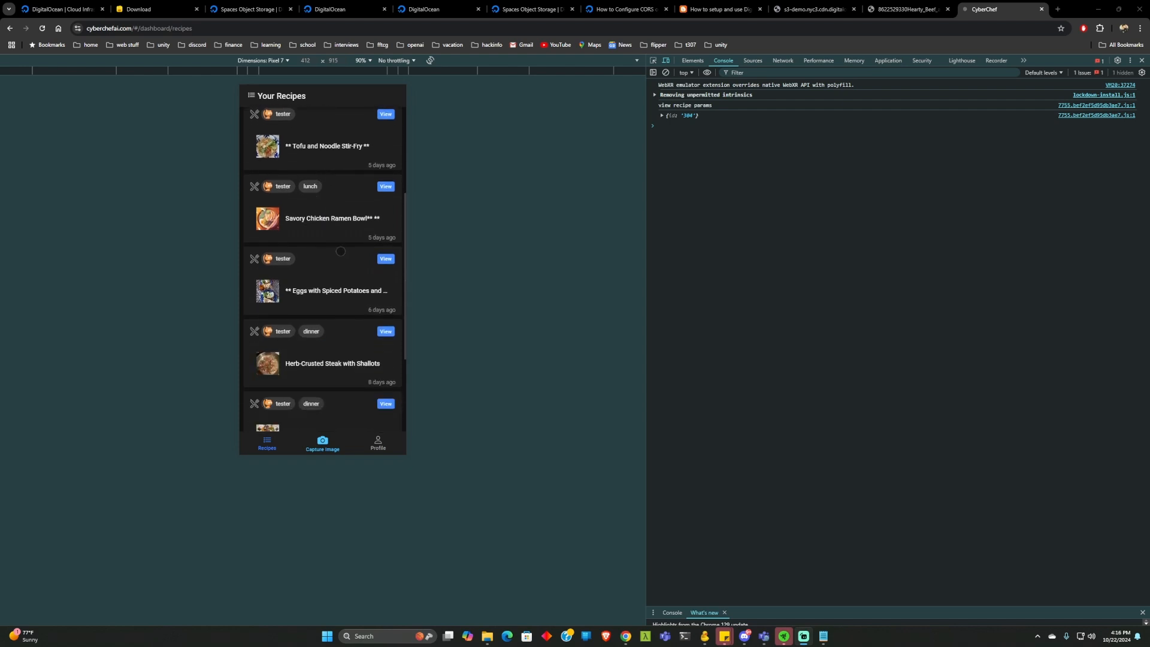
scroll(255, 279, "down", 2)
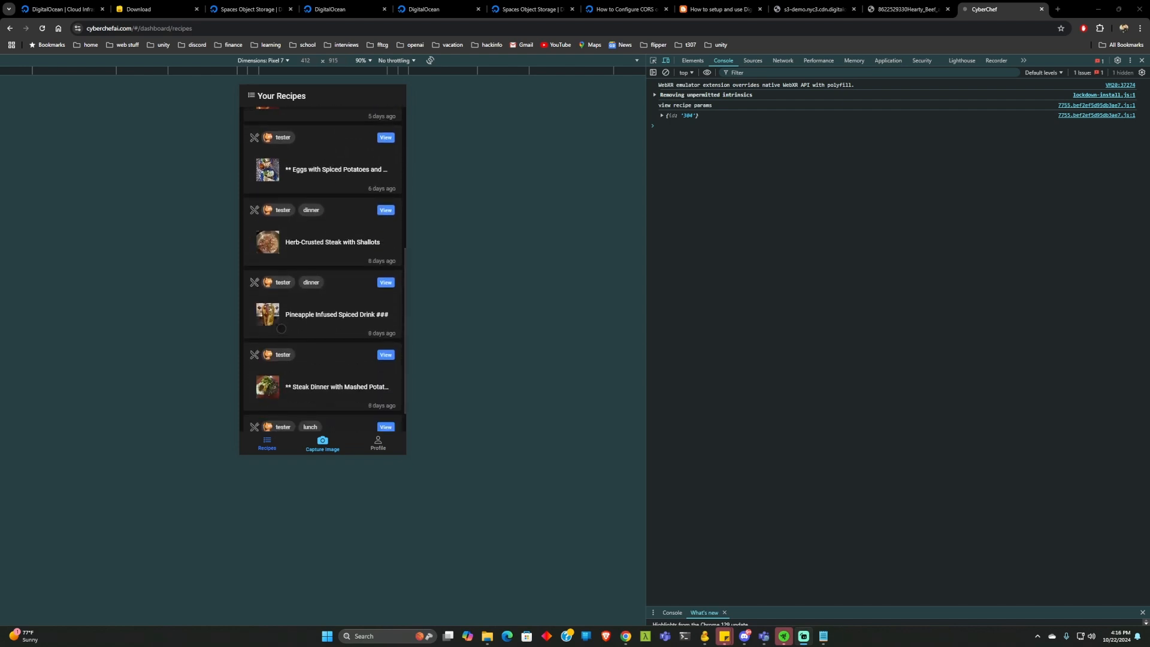
scroll(281, 321, "down", 5)
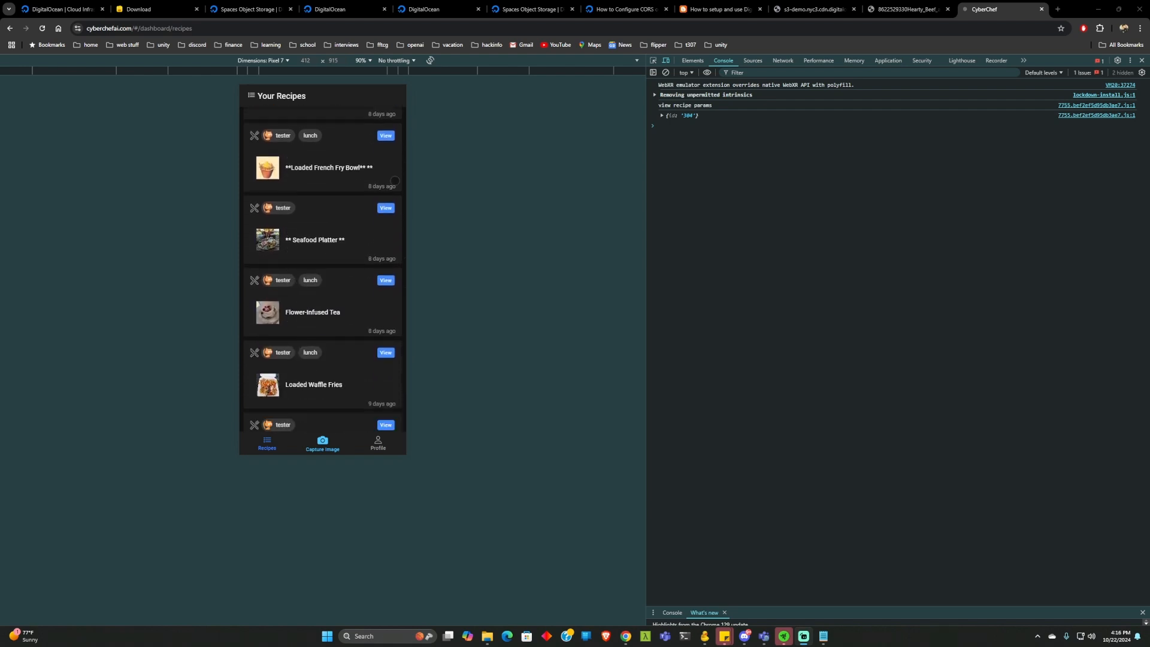
left_click(390, 211)
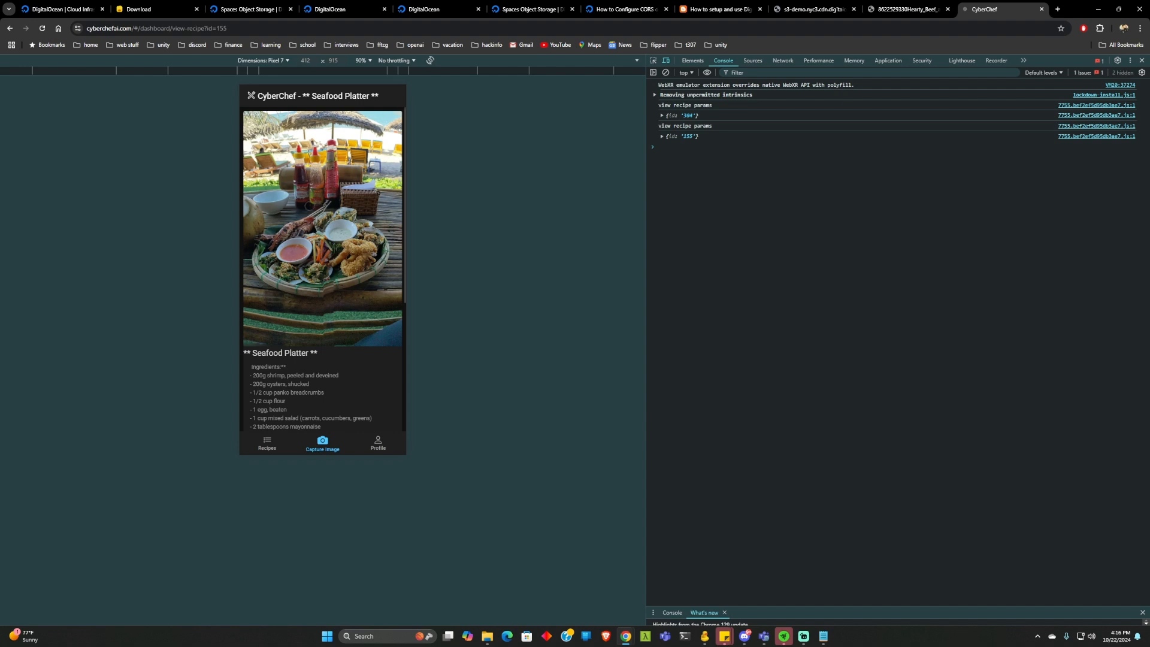
scroll(307, 207, "down", 2)
scroll(306, 207, "up", 3)
- Inspect the Seafood Platter image element and widen the developer tools to read its source URL
right_click(311, 232)
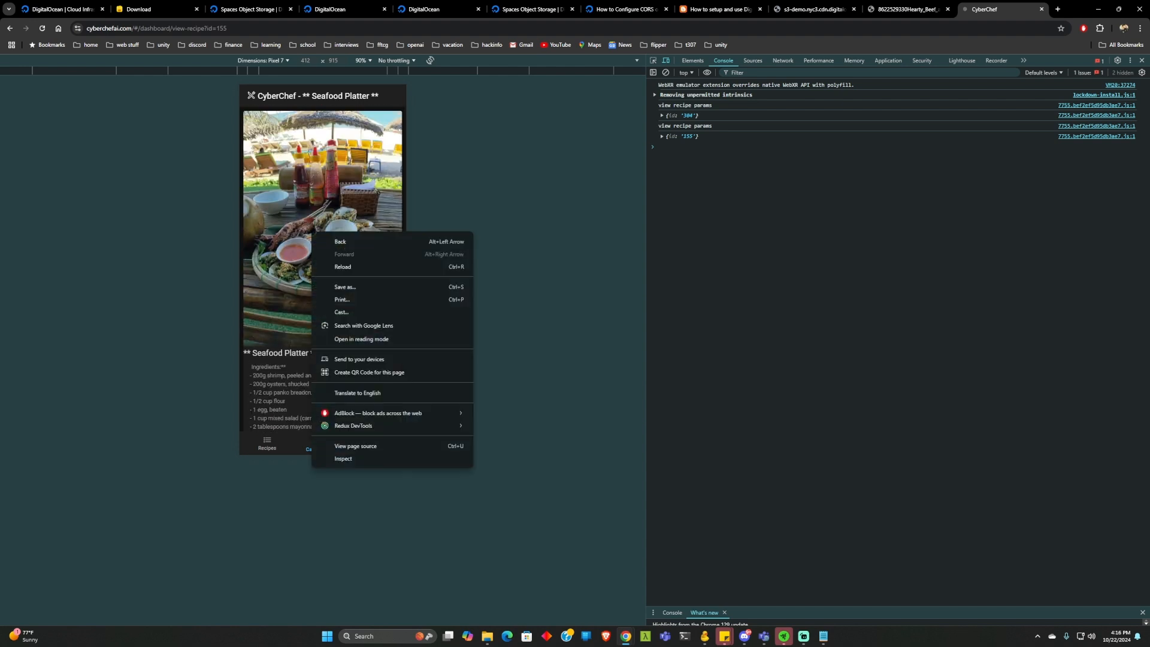
left_click(276, 290)
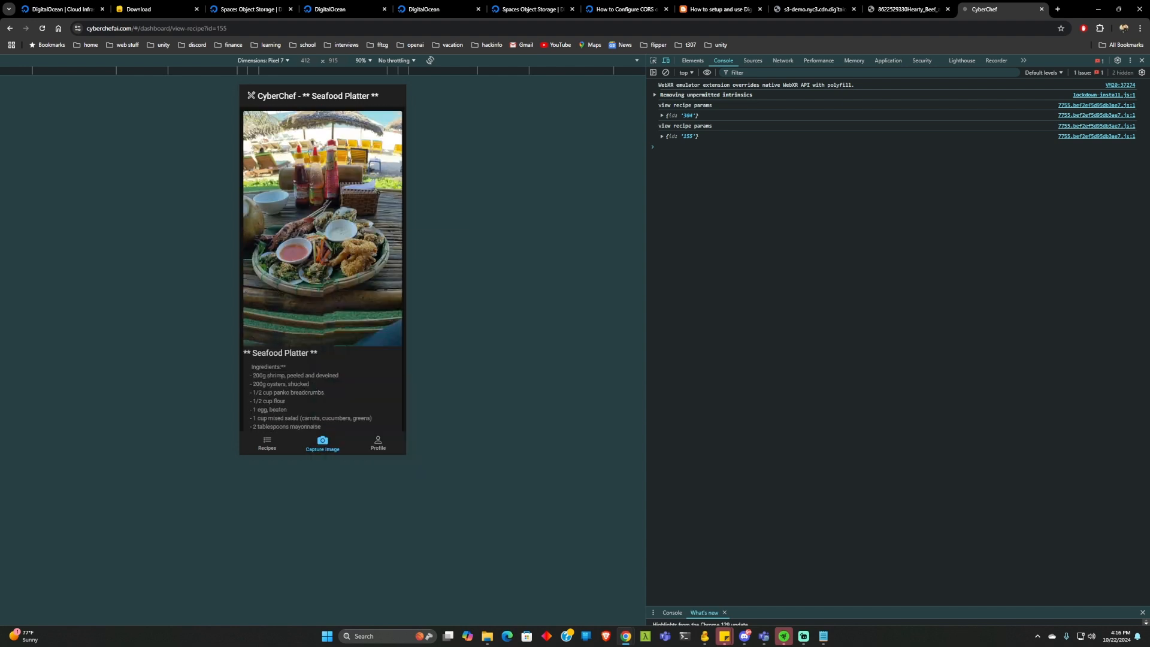
key("ctrl+shift+c")
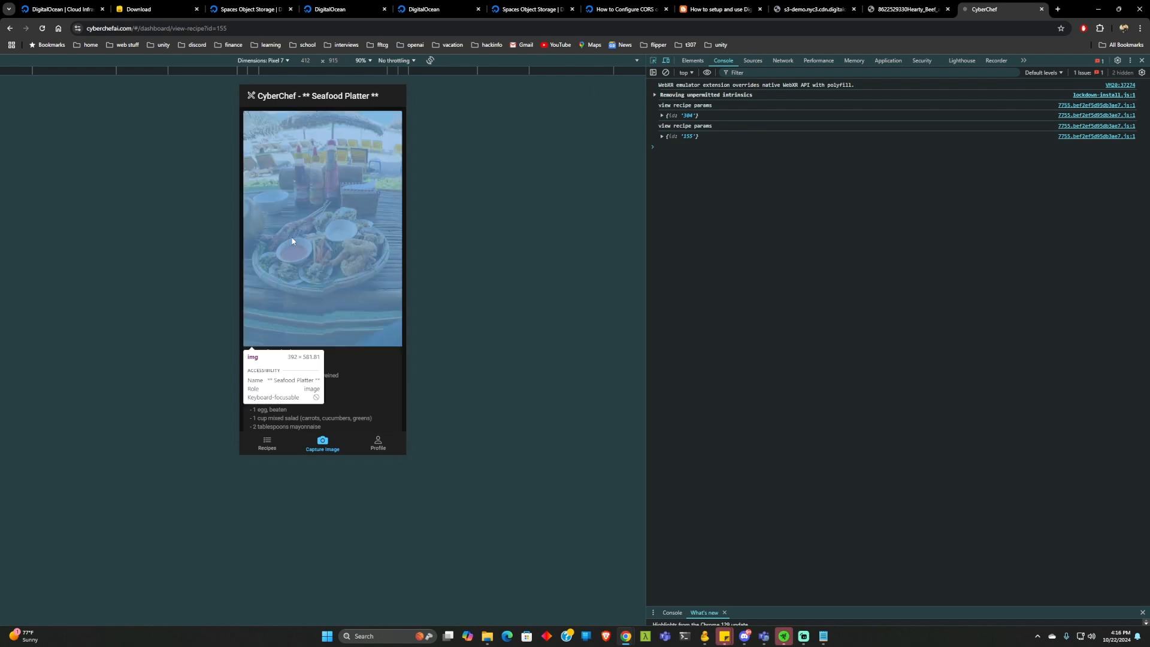
left_click(303, 239)
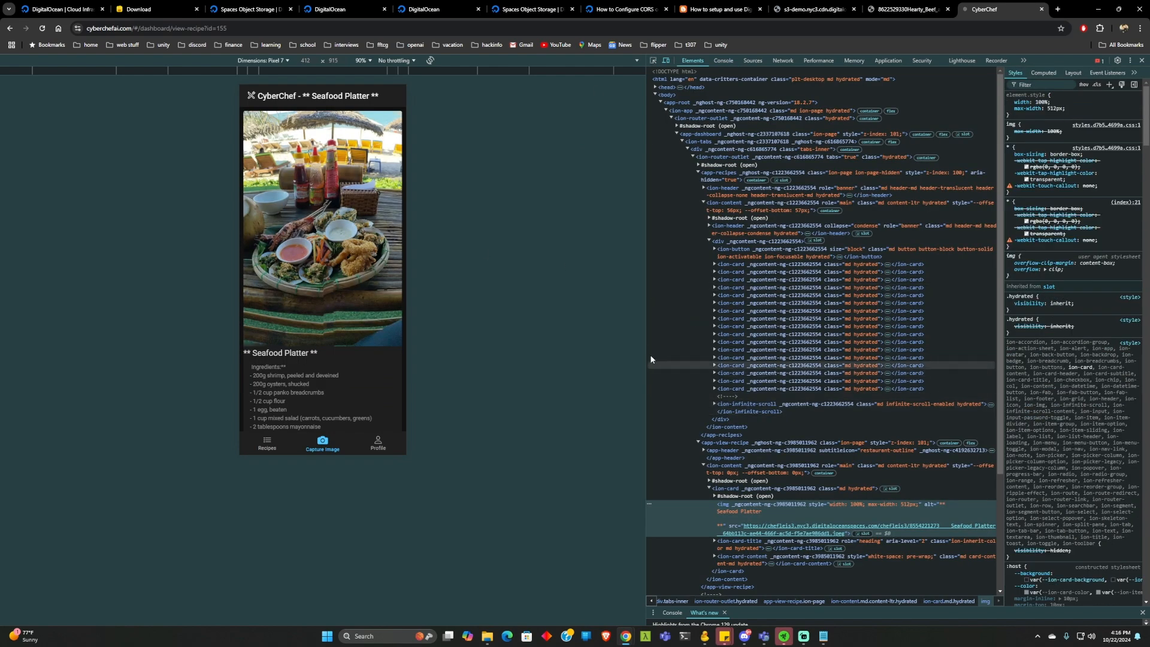
left_click_drag(647, 354, 438, 354)
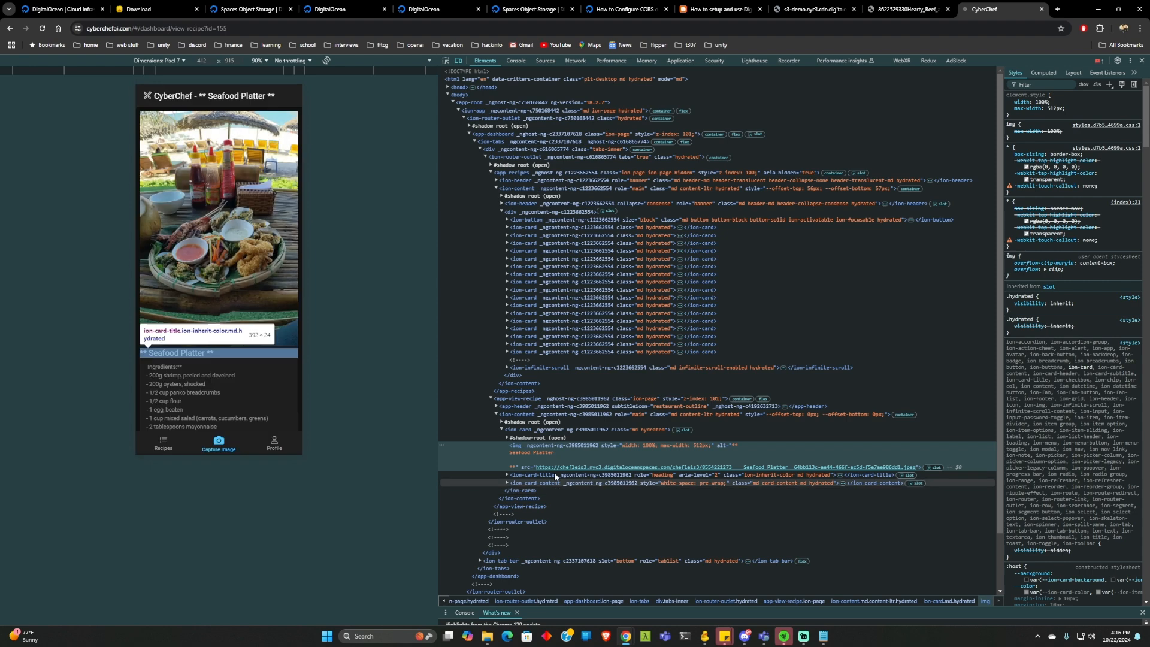
mouse_move(545, 470)
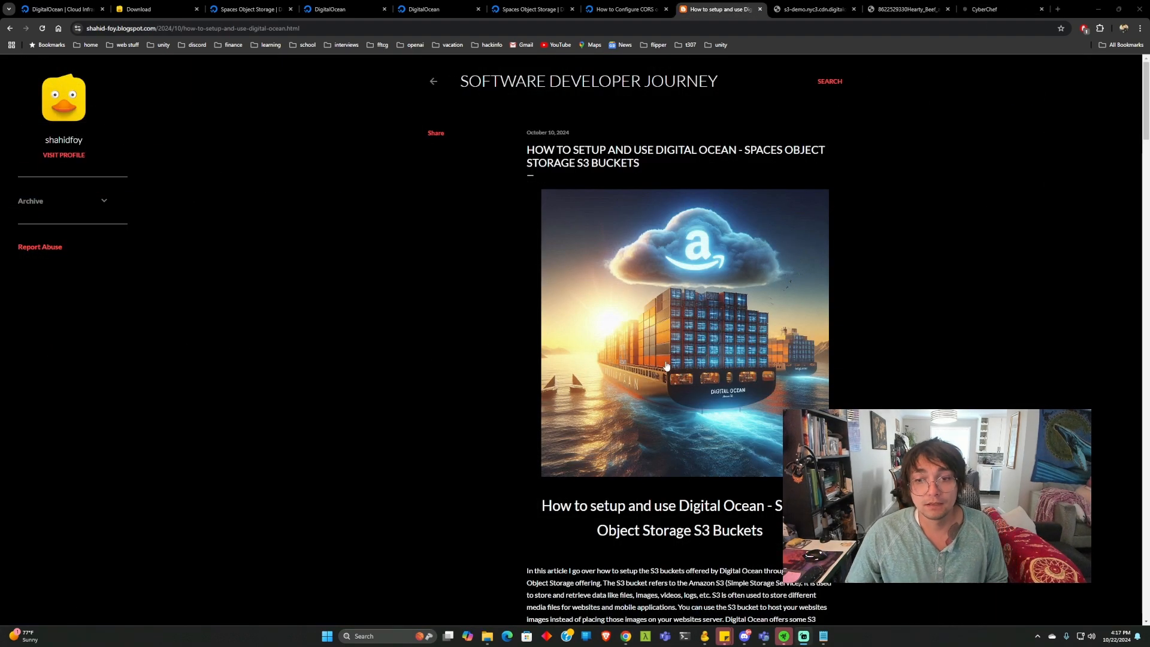
- Review the blog article on setting up DigitalOcean Spaces S3 buckets, from its introduction through the Cyberduck bookmark details
scroll(754, 330, "down", 1)
scroll(756, 330, "up", 1)
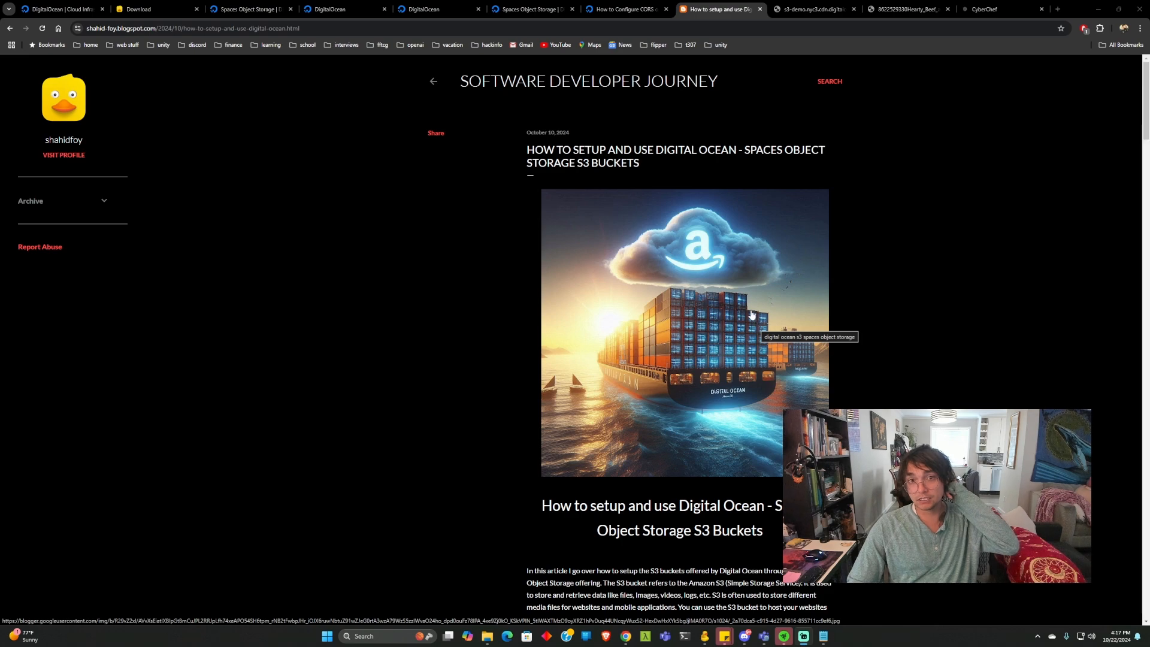
scroll(815, 322, "down", 1)
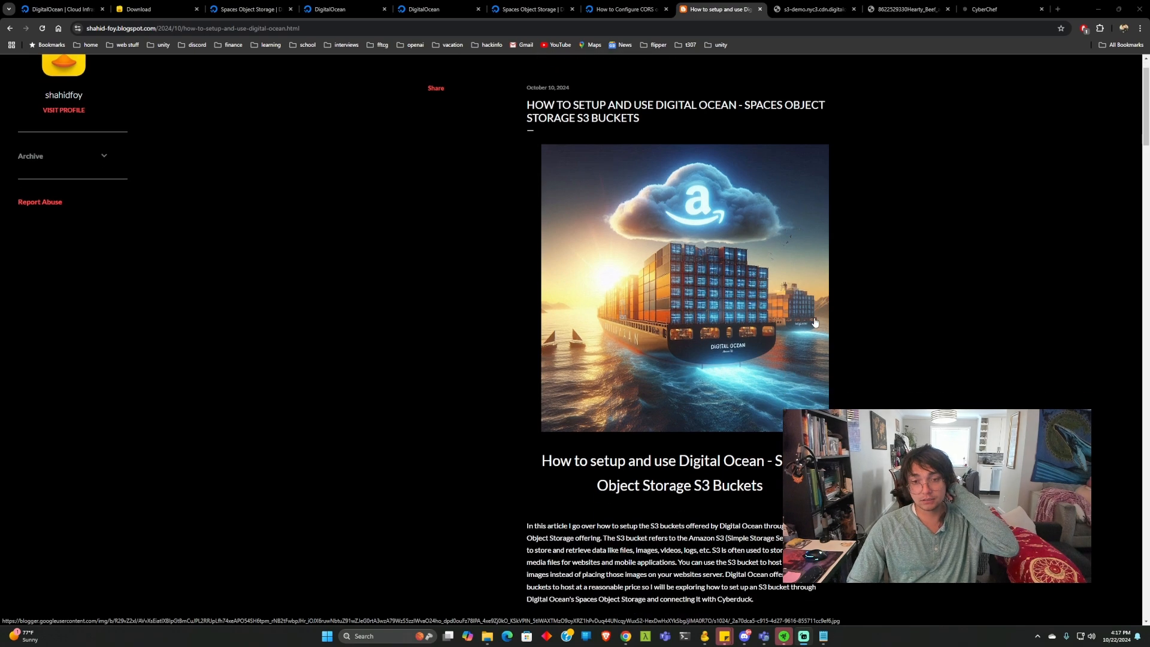
scroll(814, 322, "down", 8)
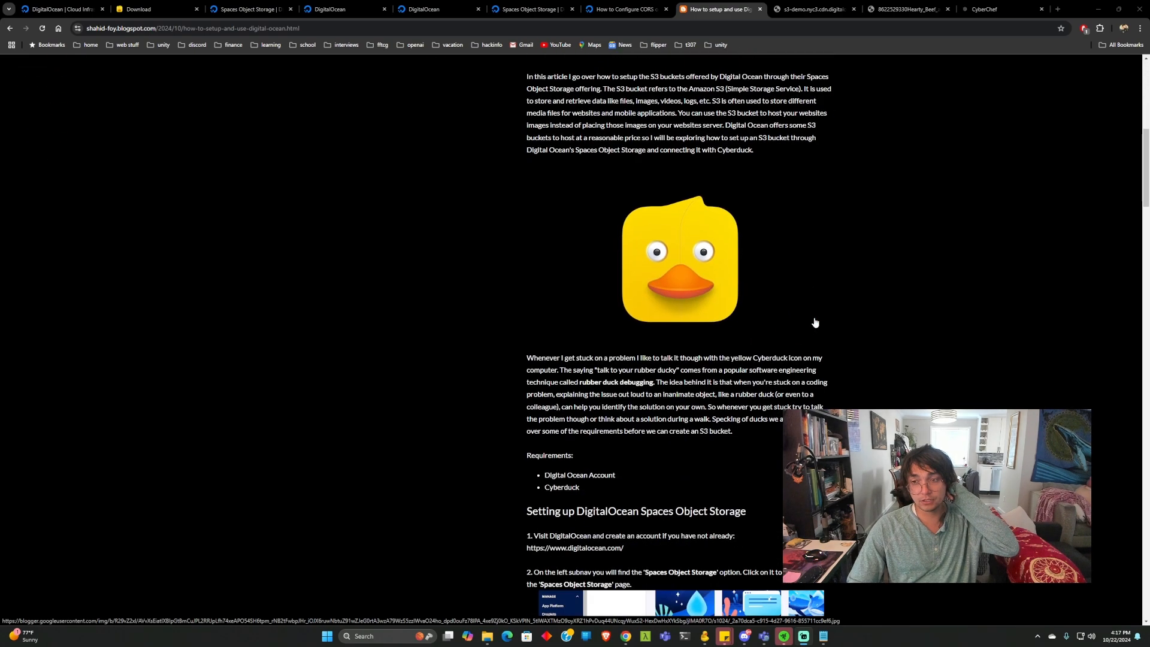
scroll(814, 322, "down", 12)
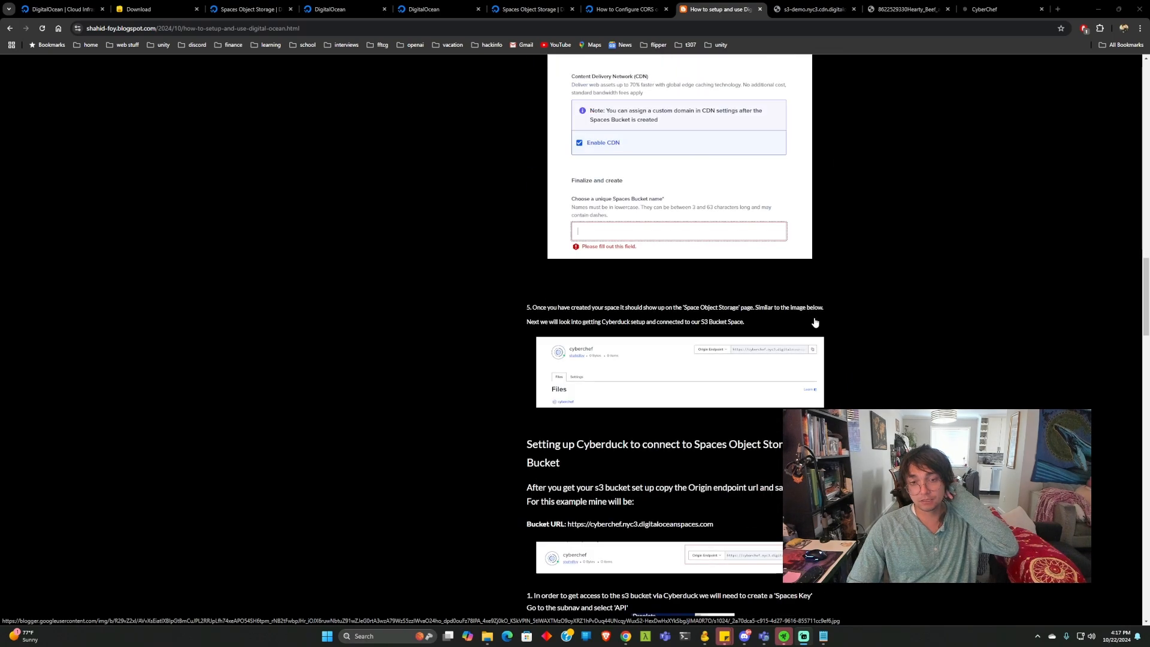
scroll(814, 322, "down", 15)
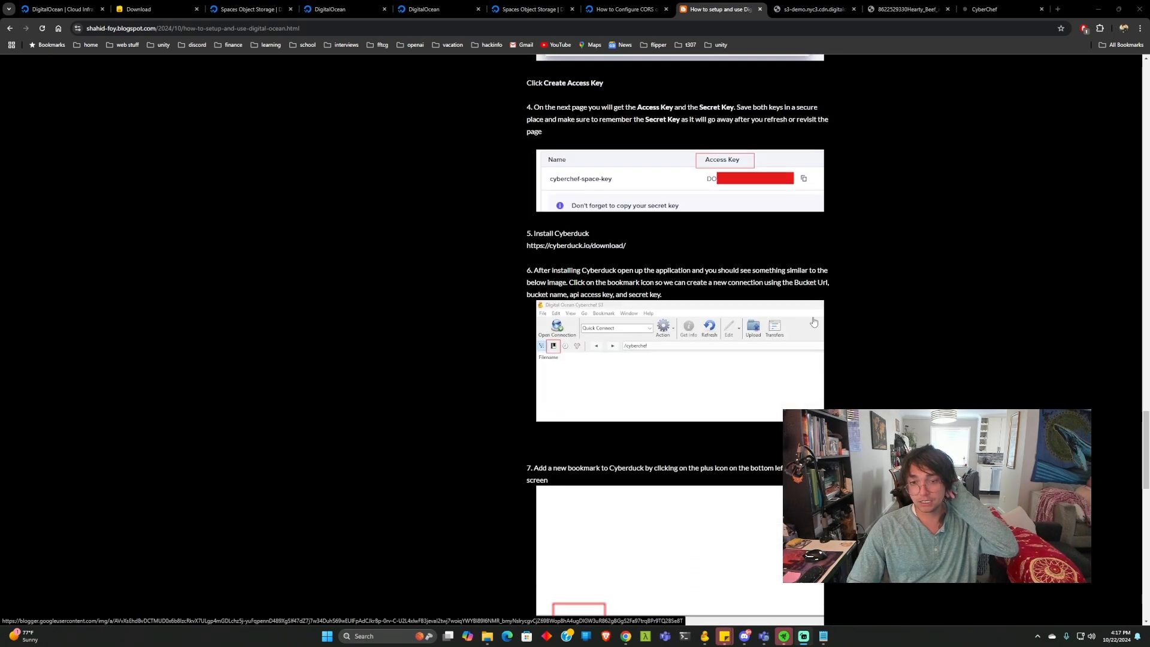
scroll(814, 322, "down", 5)
scroll(814, 322, "up", 6)
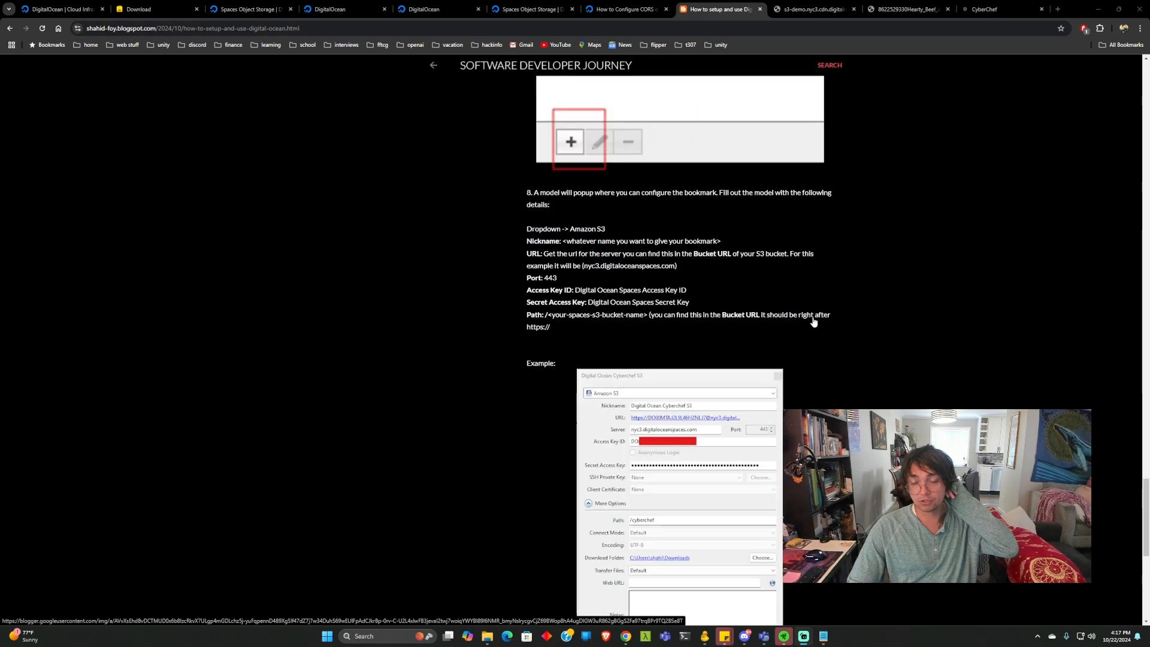
scroll(814, 322, "up", 20)
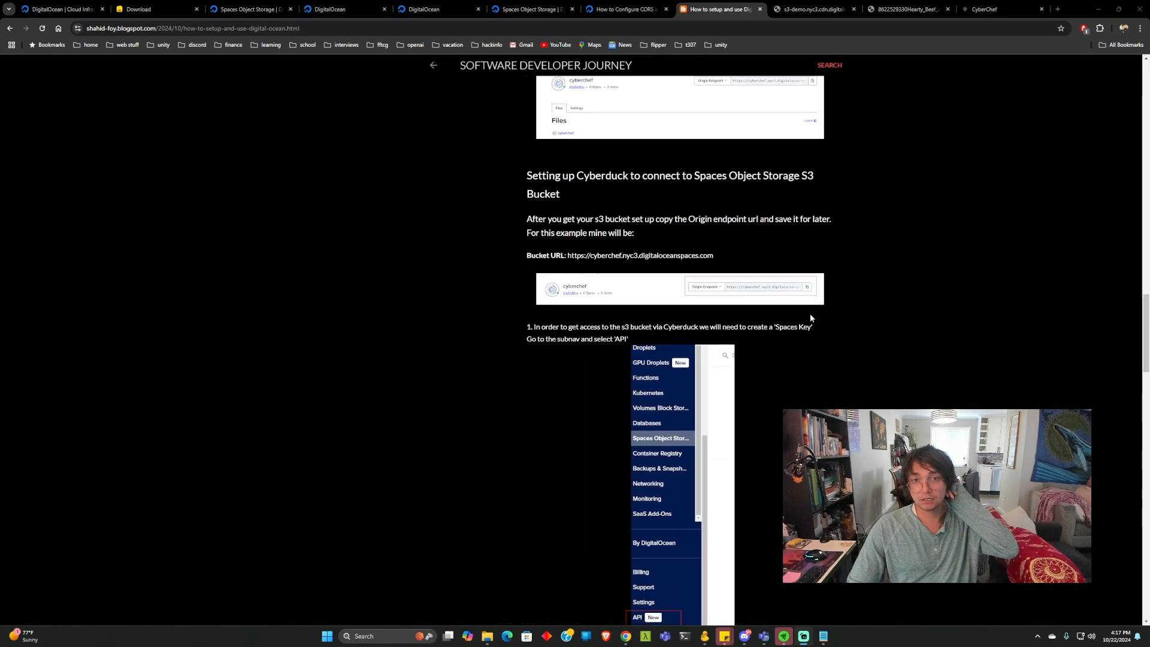
scroll(810, 318, "up", 20)
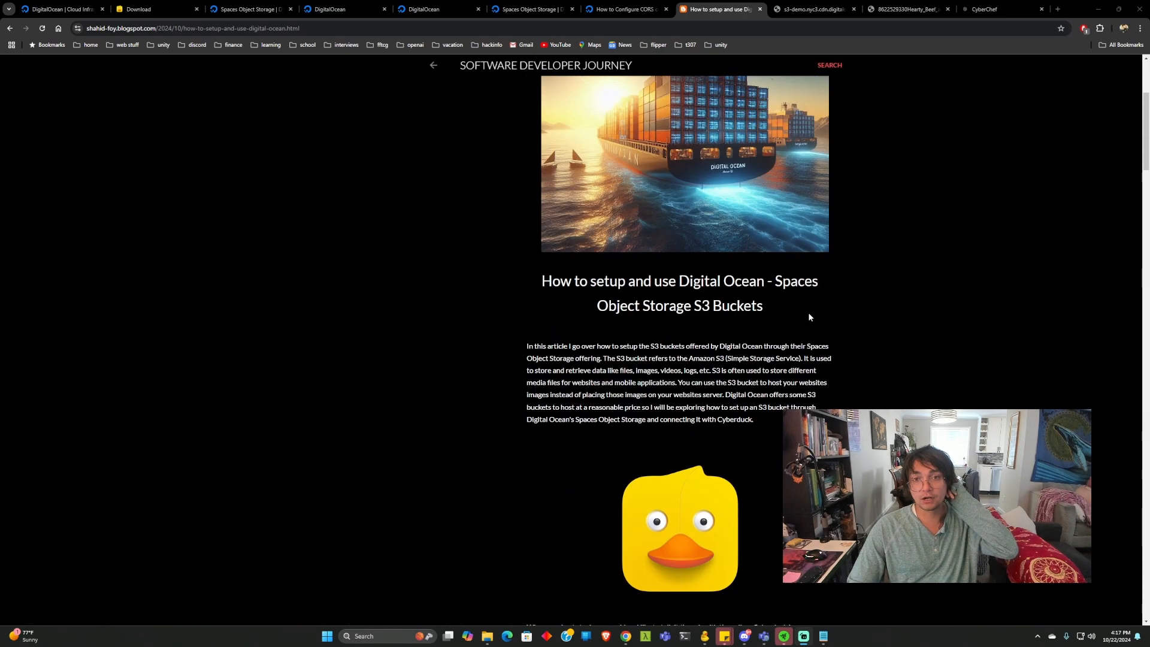